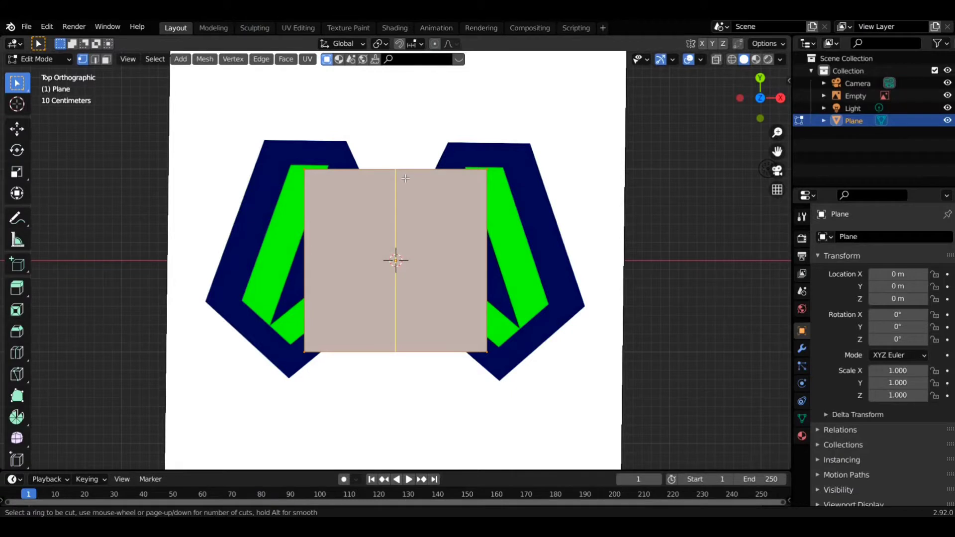
Preview two vertical loop cuts across the plane over the M-logo reference in top view.
scroll(406, 178, up, 1)
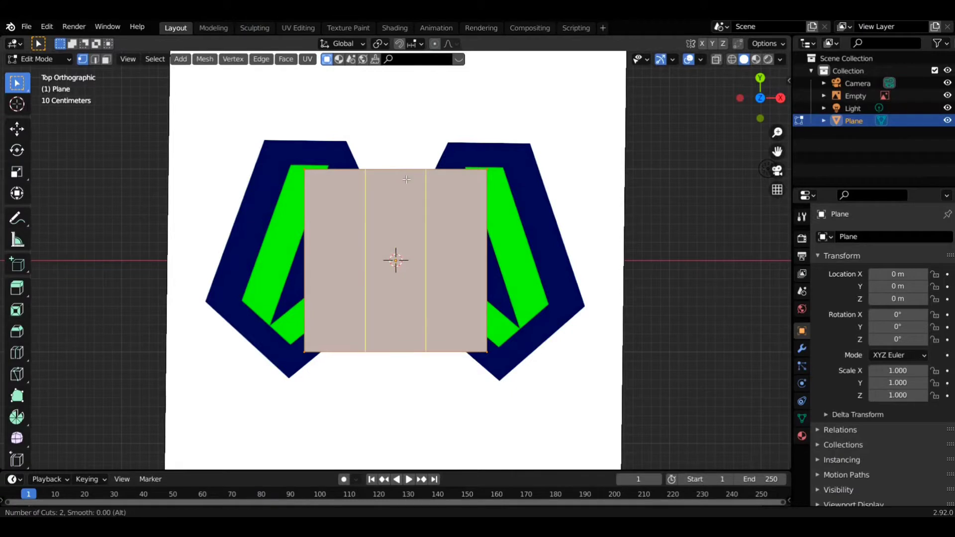
Loop-cut the plane into a 3×3 grid with two vertical and two horizontal cuts, then select it all and start moving it.
click(407, 179)
click(407, 179)
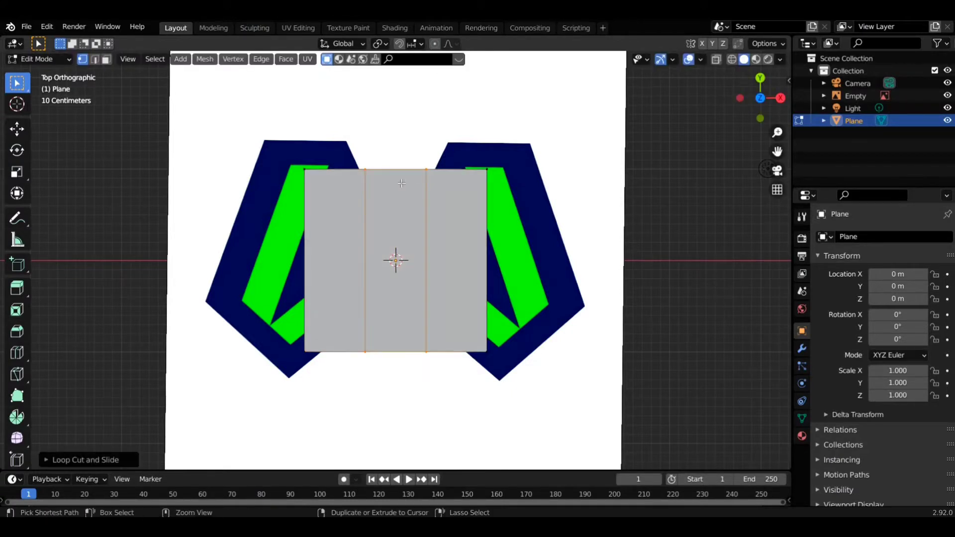
scroll(317, 245, up, 1)
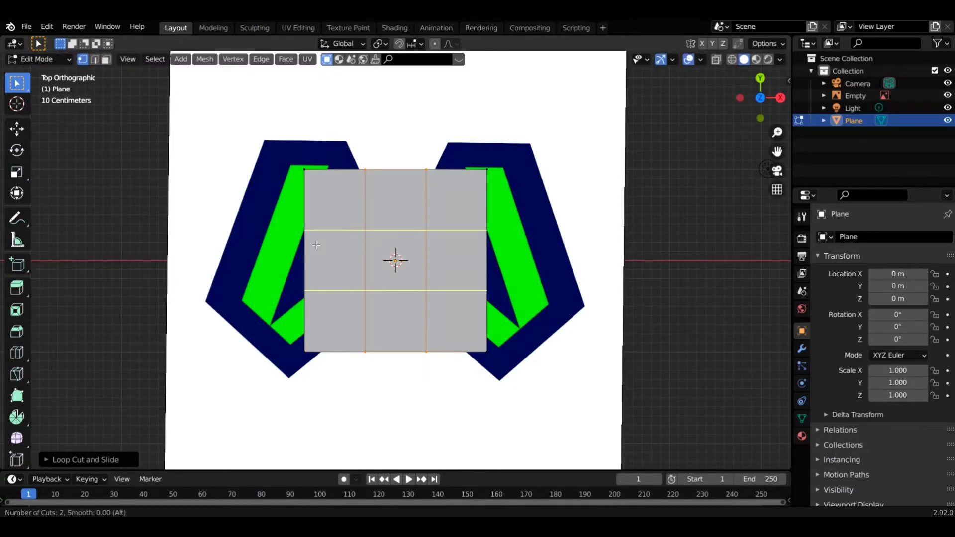
click(316, 245)
right_click(316, 245)
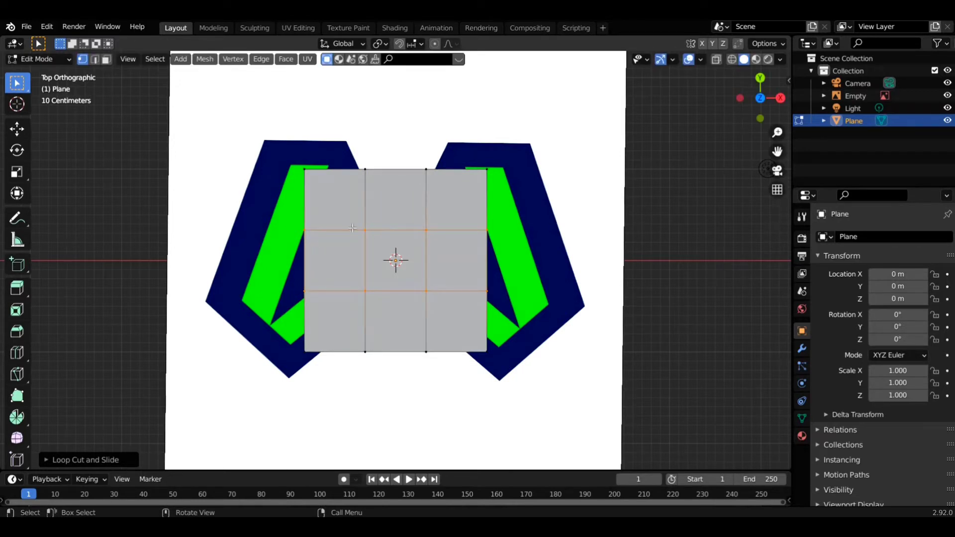
drag(250, 158, 528, 367)
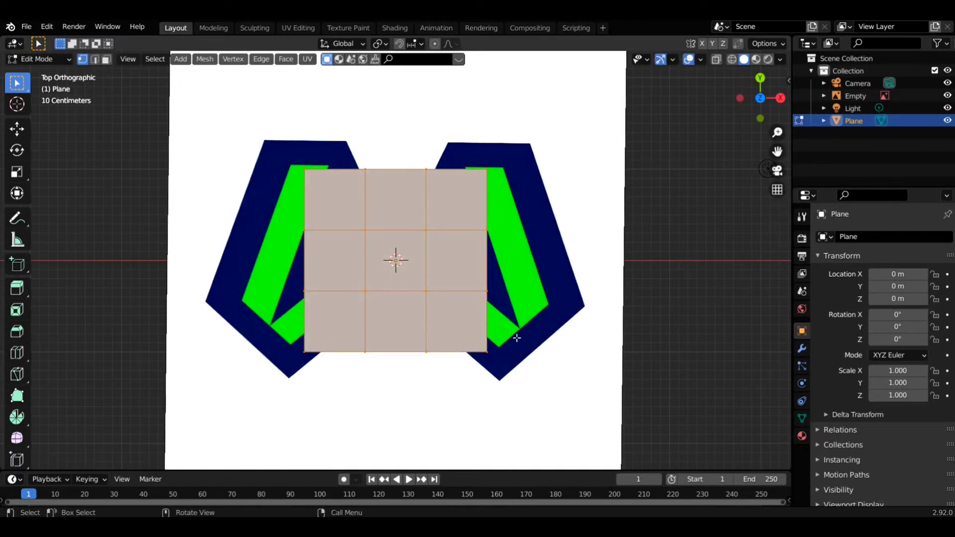
key(g)
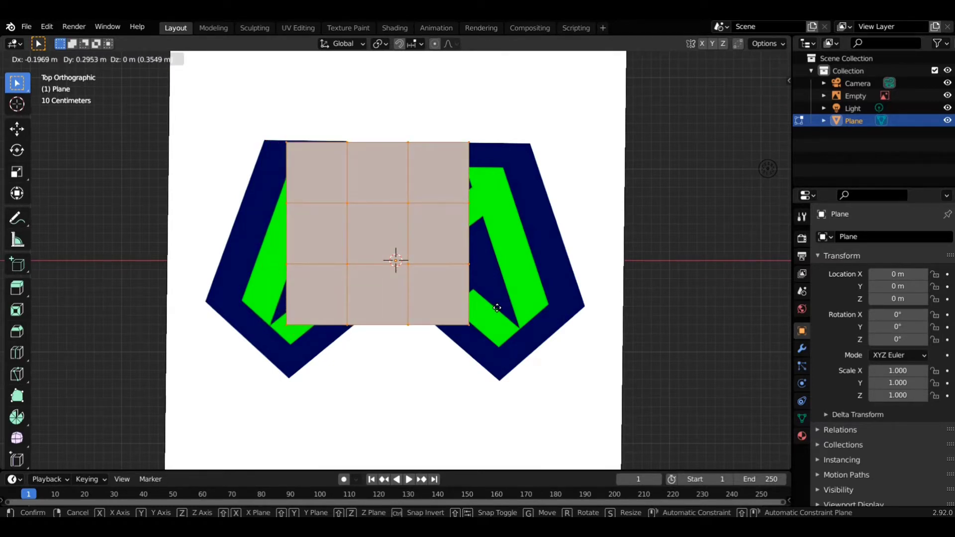
Drop the grid over the logo's top edge and nudge it slightly into place.
click(471, 285)
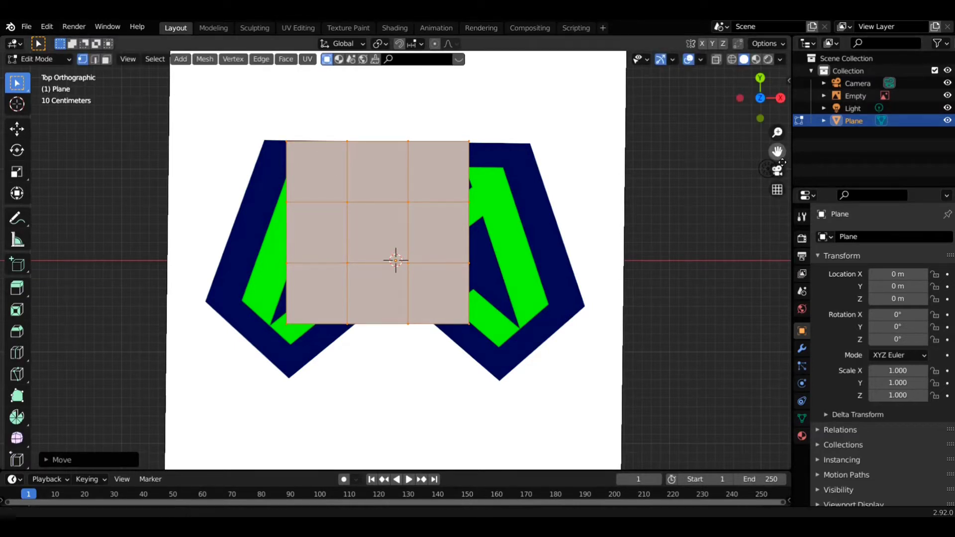
shift+middle_drag(491, 130, 503, 198)
scroll(428, 187, up, 3)
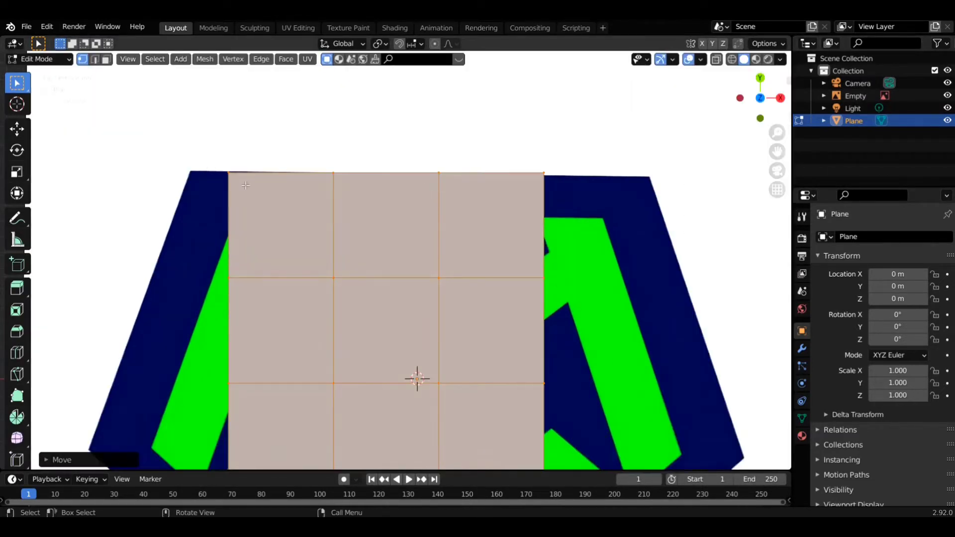
key(g)
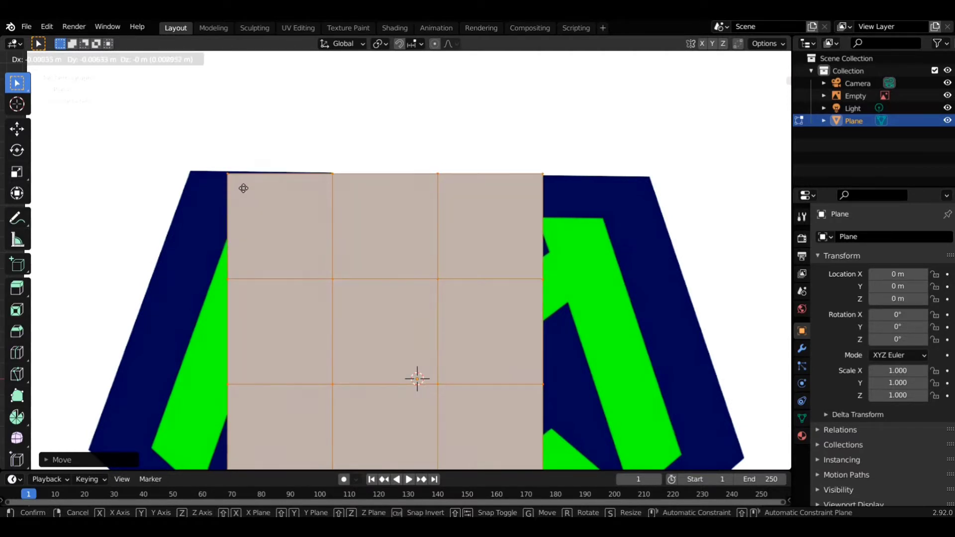
click(243, 187)
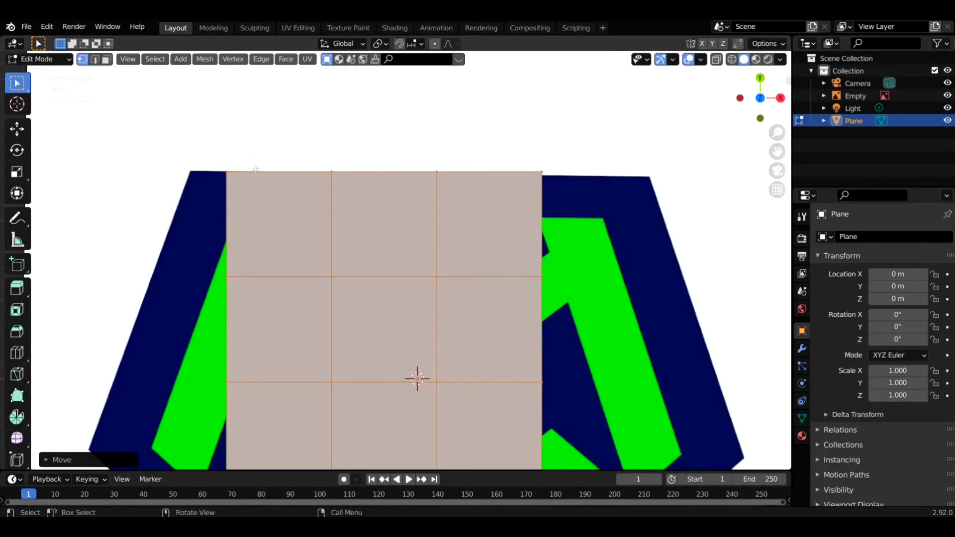
Pull the grid's top-left corner out onto the outline and start moving a left-side vertex.
click(254, 172)
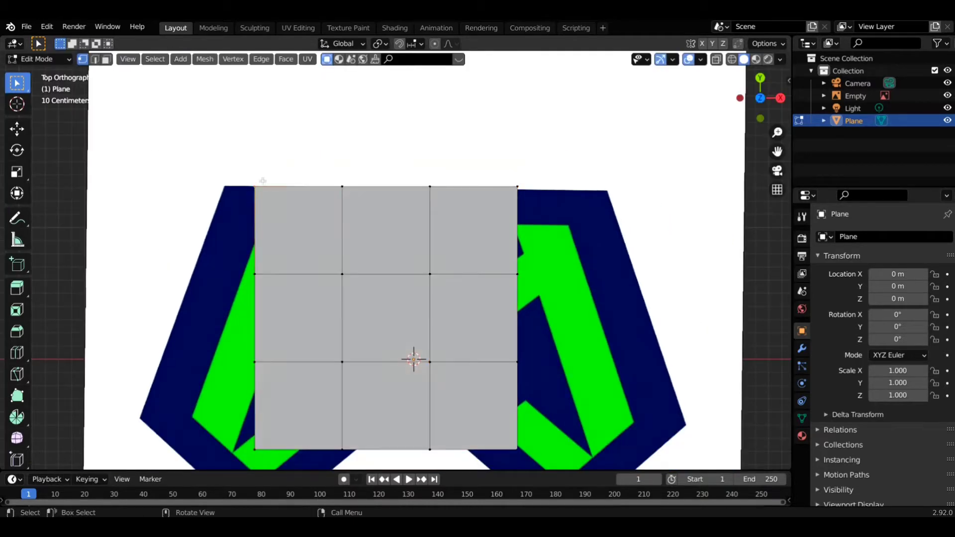
drag(264, 178, 234, 177)
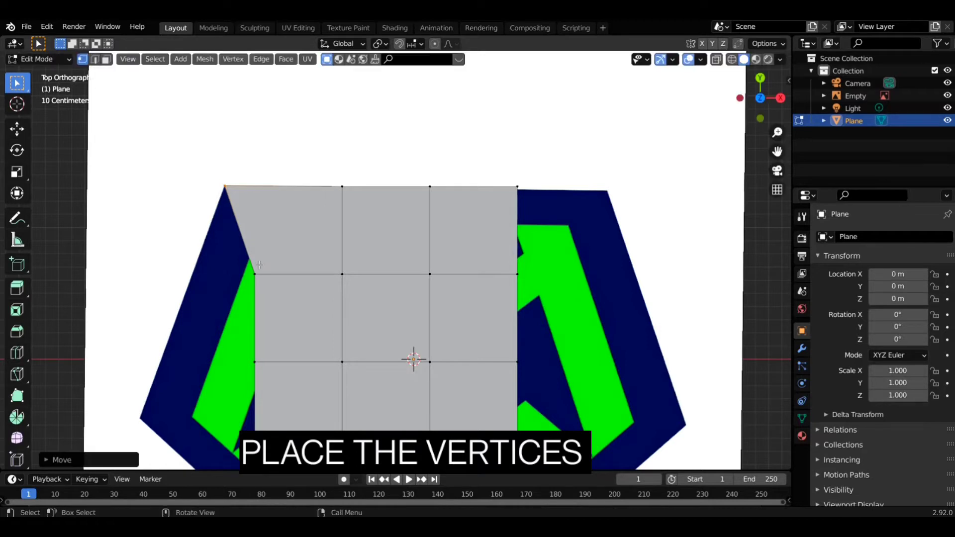
click(255, 273)
scroll(254, 273, down, 3)
key(g)
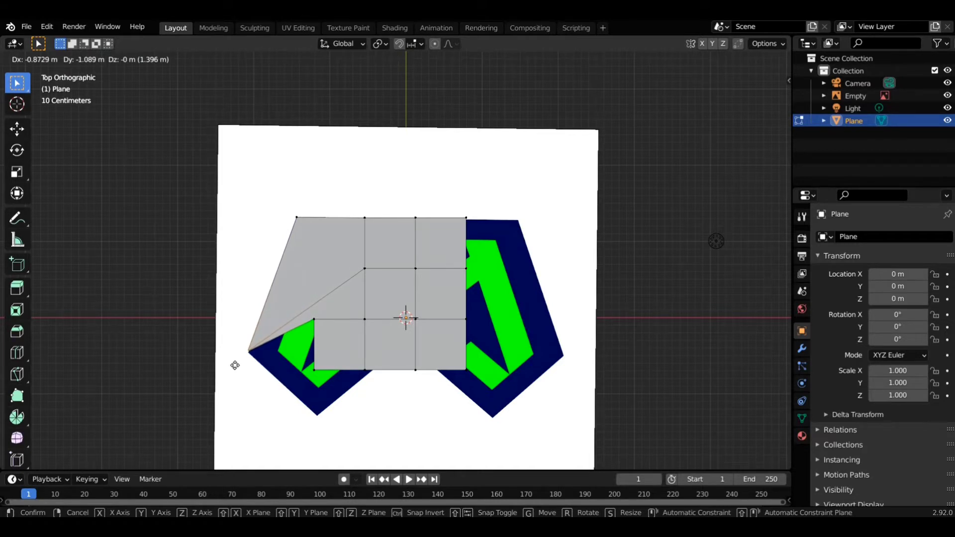
Place the left vertices at the base's left point and lower-left point.
click(235, 366)
click(315, 320)
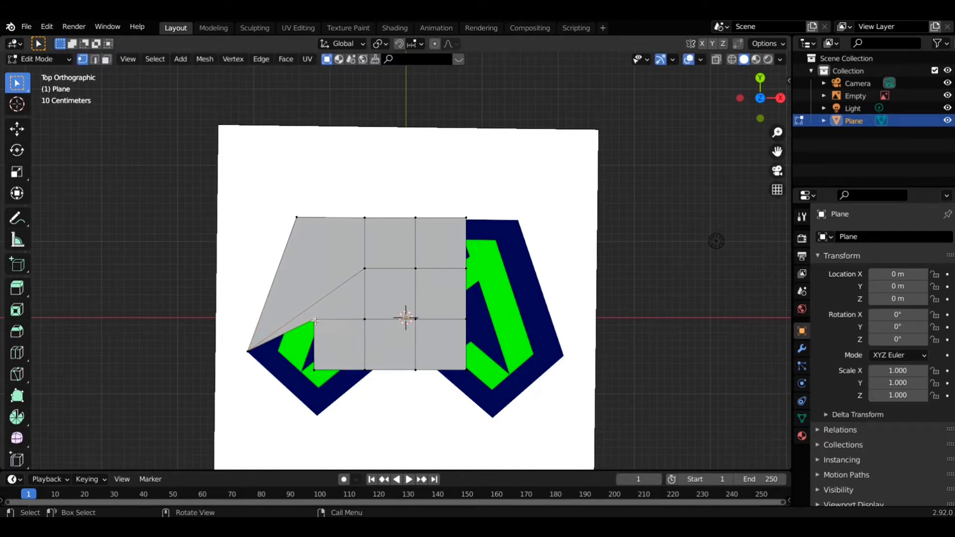
key(g)
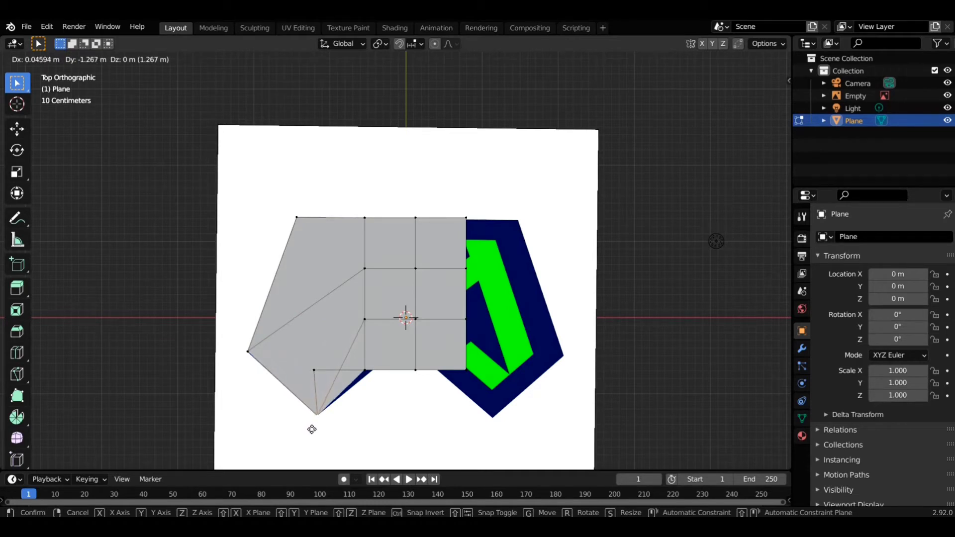
click(312, 428)
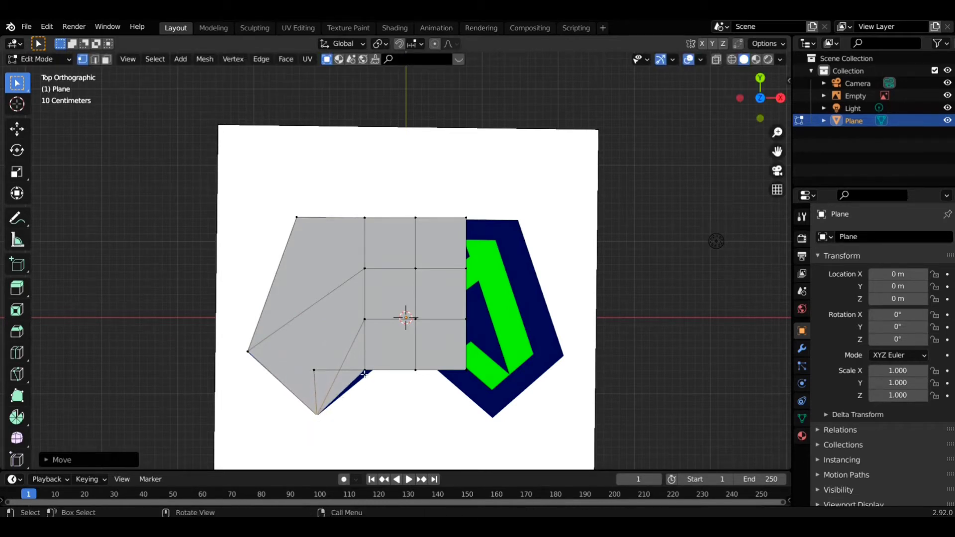
Move the right-side vertices onto the base's top-right corner, right edge and right point.
click(467, 218)
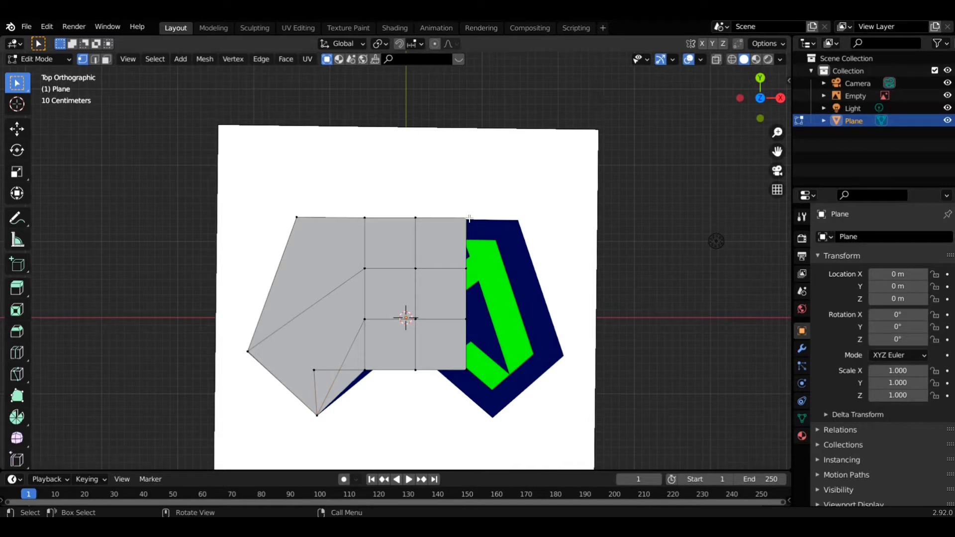
key(g)
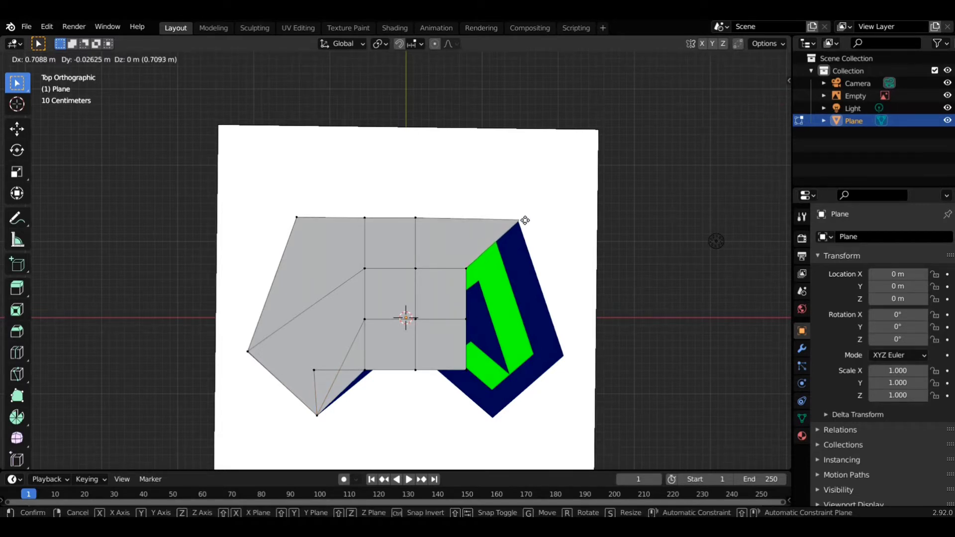
click(525, 221)
click(467, 268)
key(g)
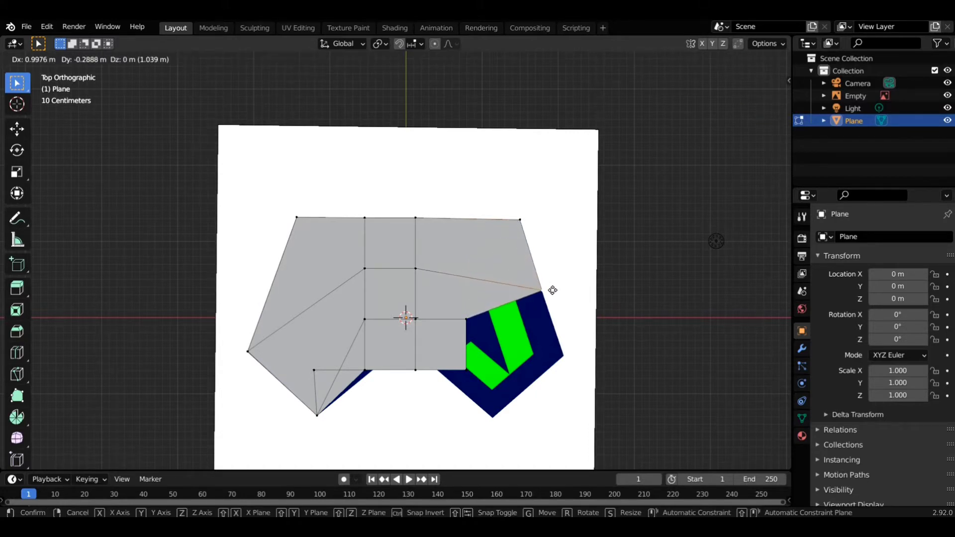
click(553, 290)
click(466, 319)
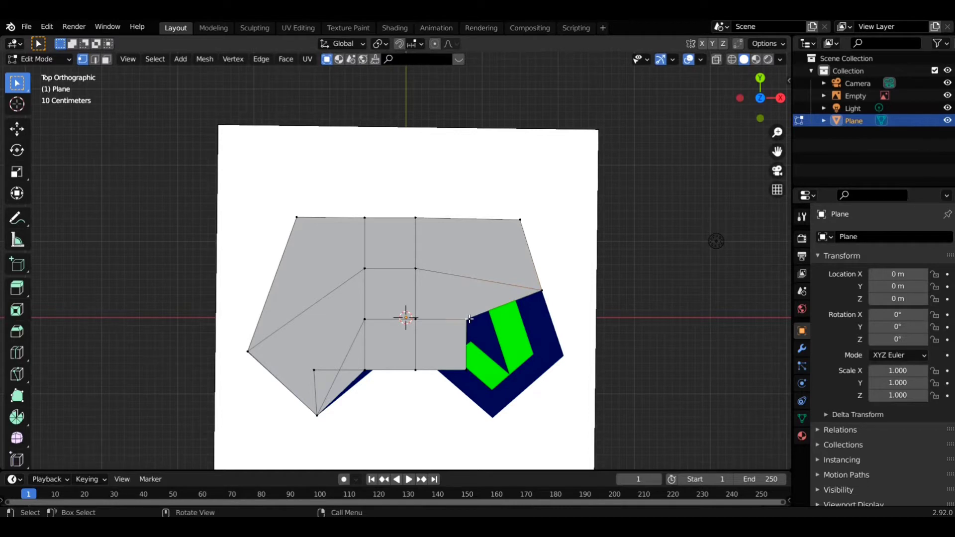
key(g)
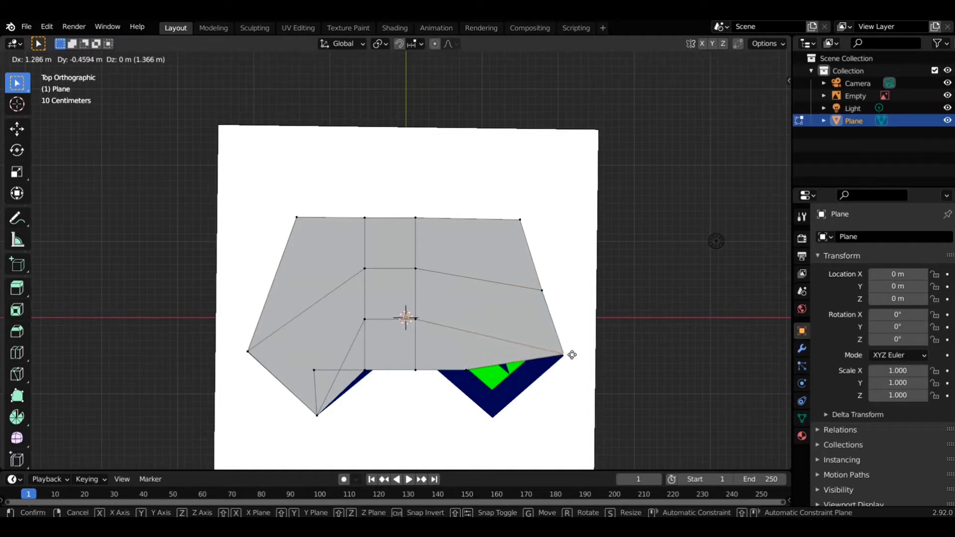
click(572, 358)
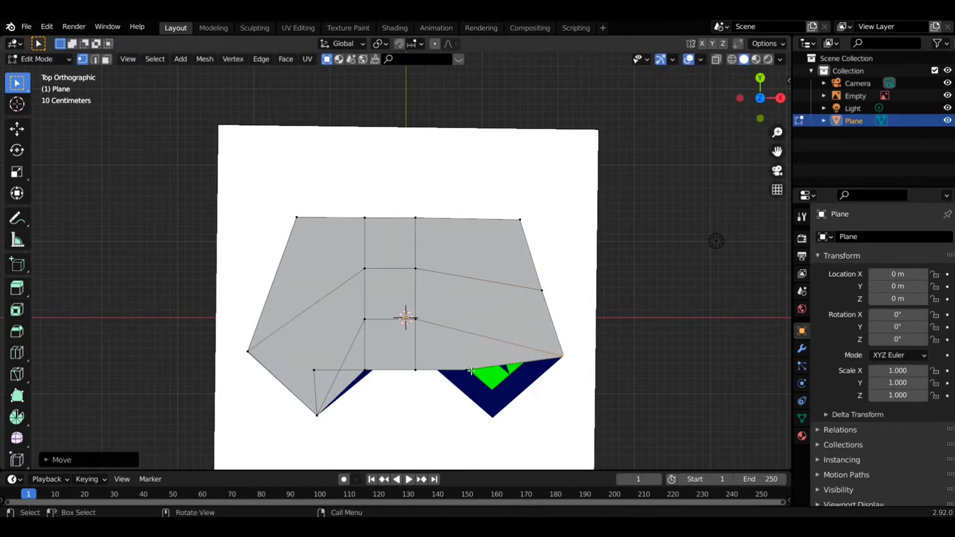
Set the bottom-right vertex and the two inner bottom vertices to form the notch between the legs.
click(471, 371)
key(g)
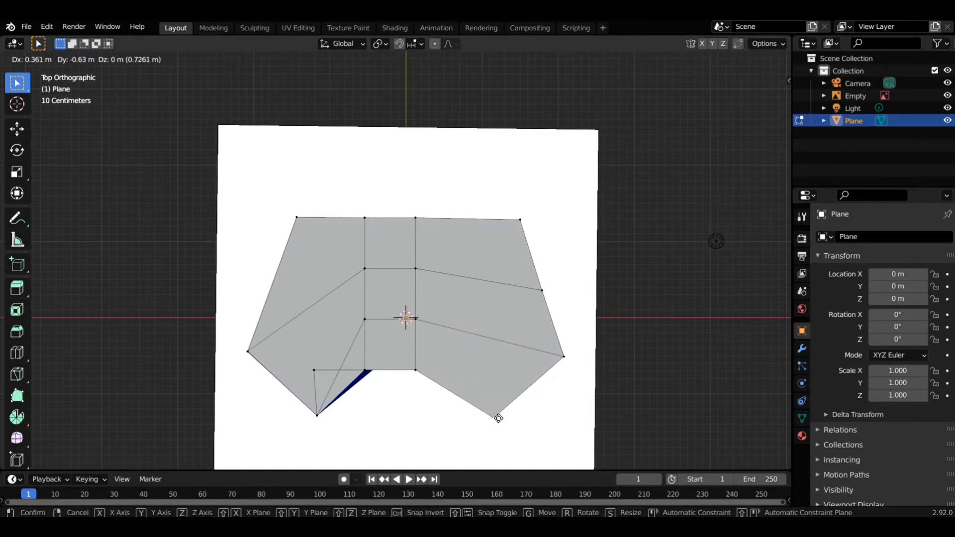
click(497, 418)
click(416, 372)
key(g)
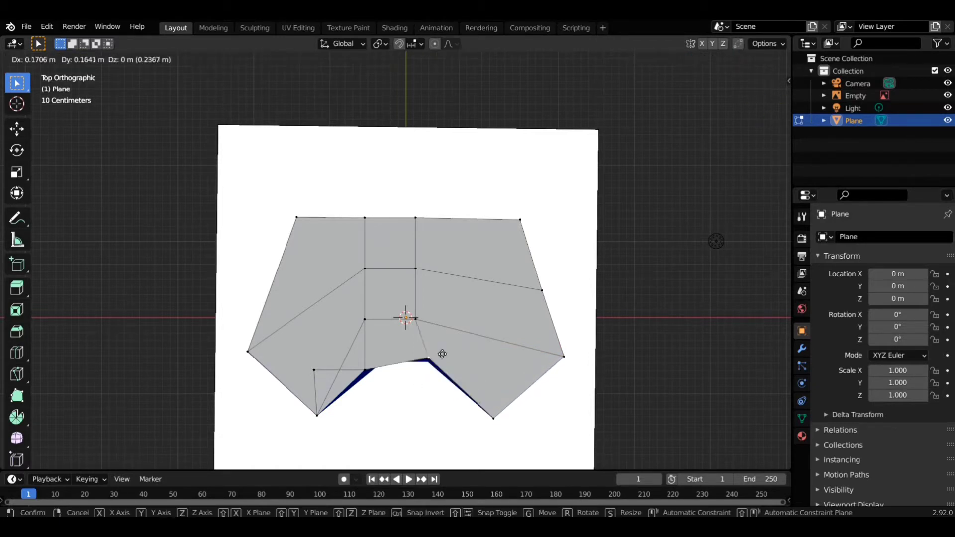
click(442, 358)
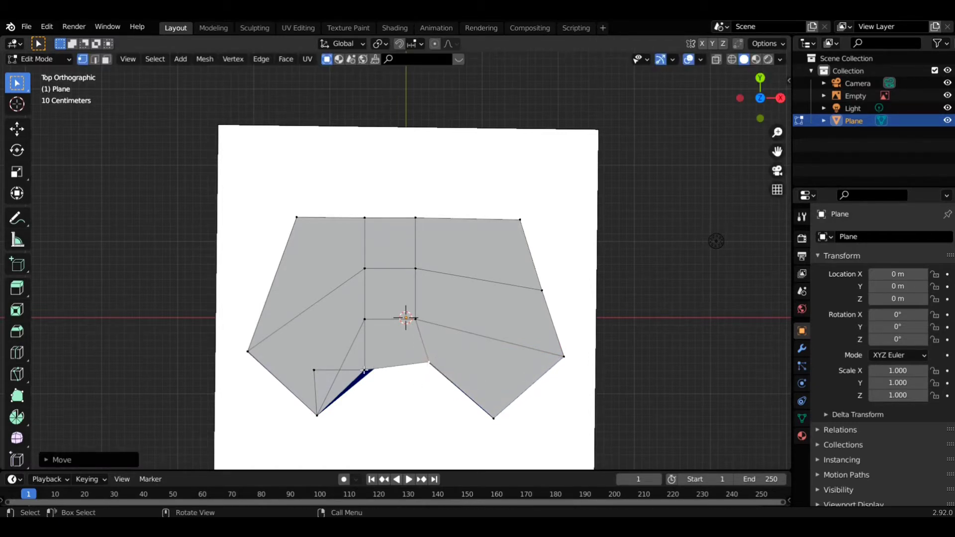
click(364, 371)
key(g)
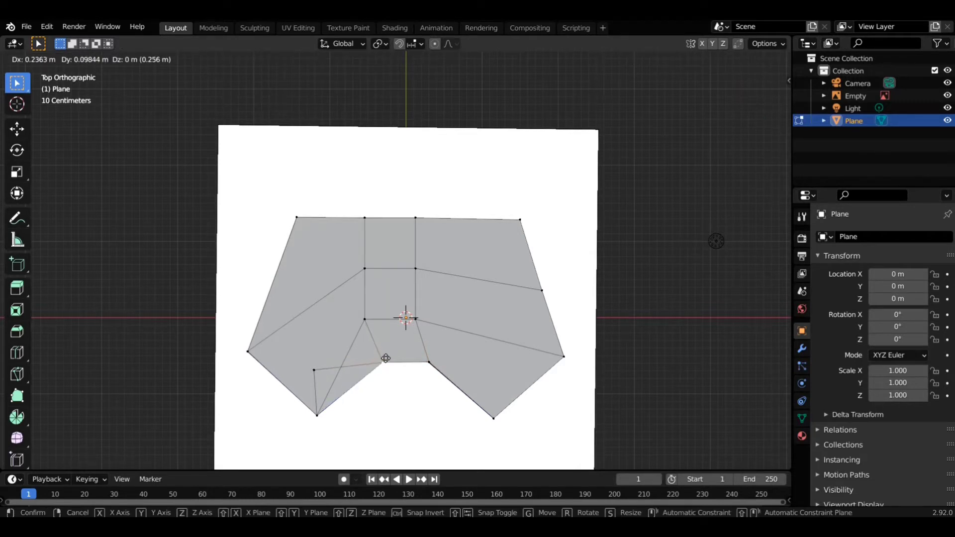
click(386, 358)
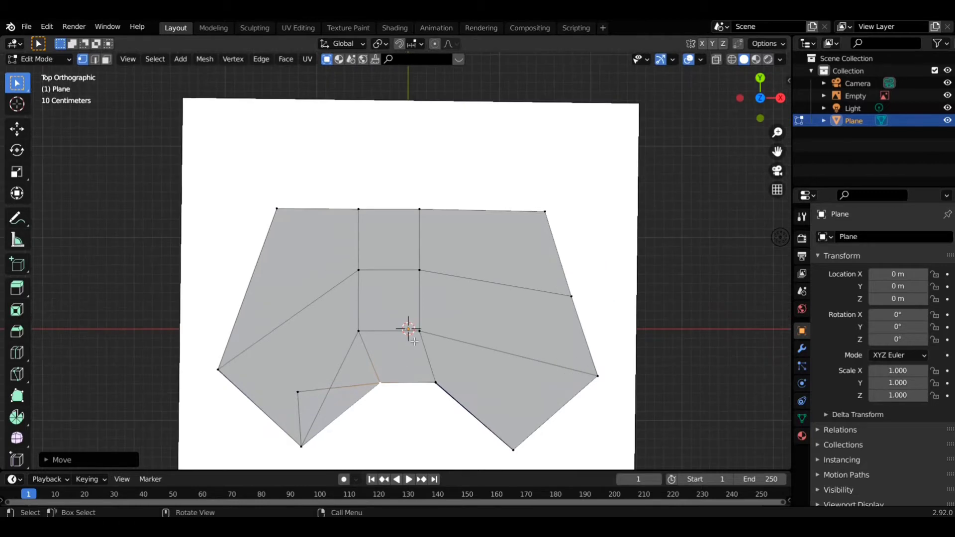
Adjust the notch vertex to a new position.
drag(778, 152, 778, 106)
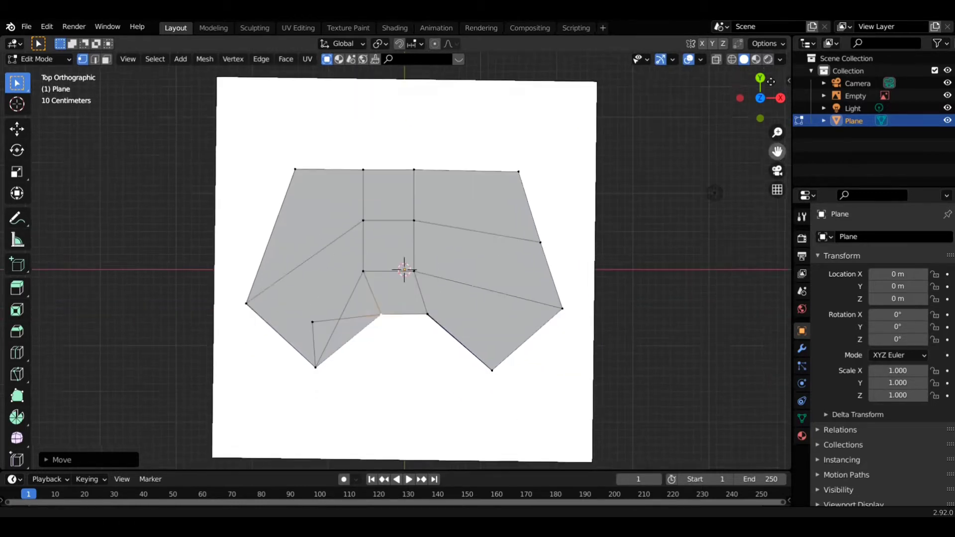
scroll(358, 259, up, 3)
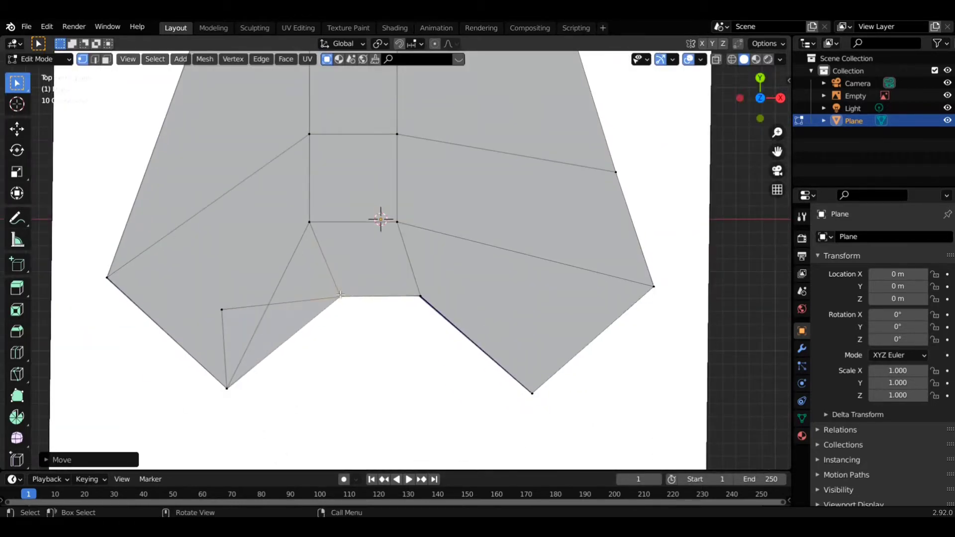
key(g)
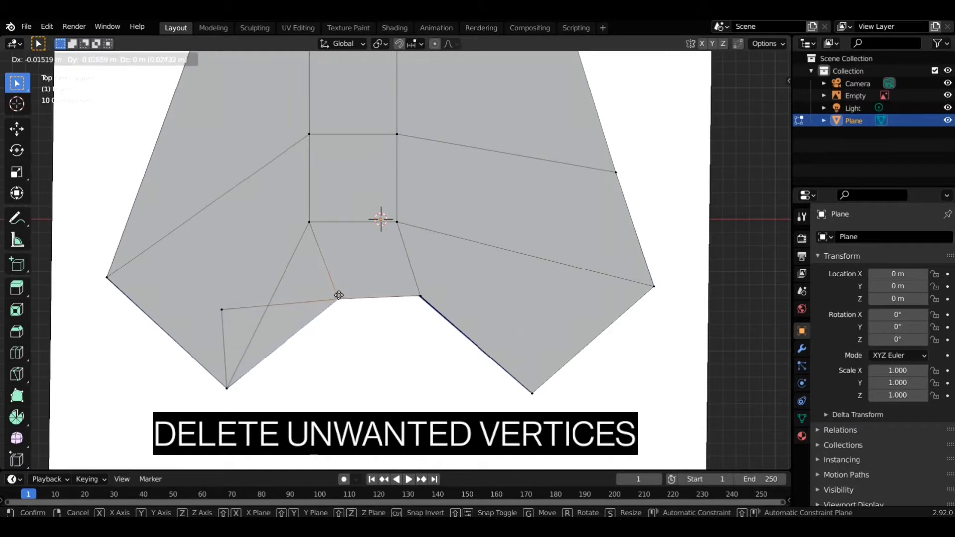
click(338, 296)
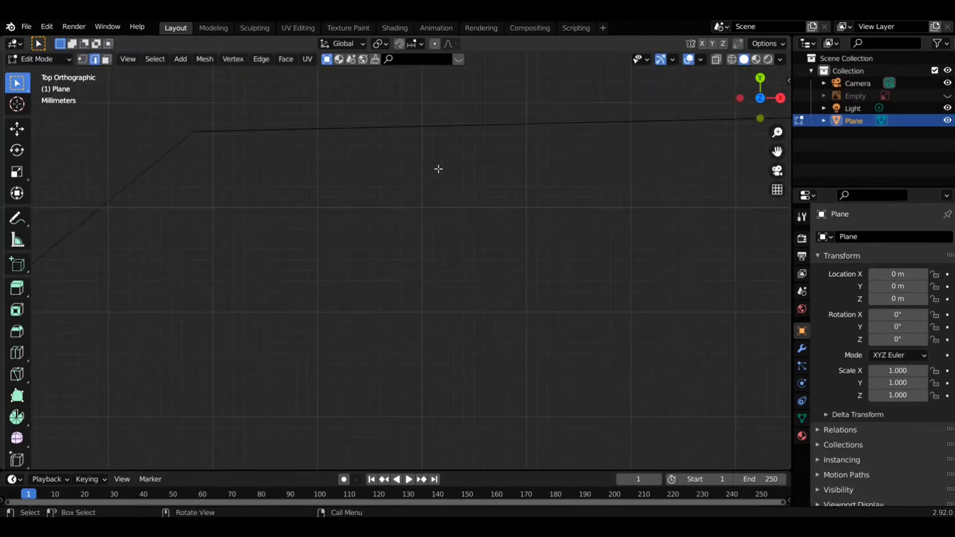
Select the diagonal edge at the outline's corner and move its vertex onto the corner.
click(158, 146)
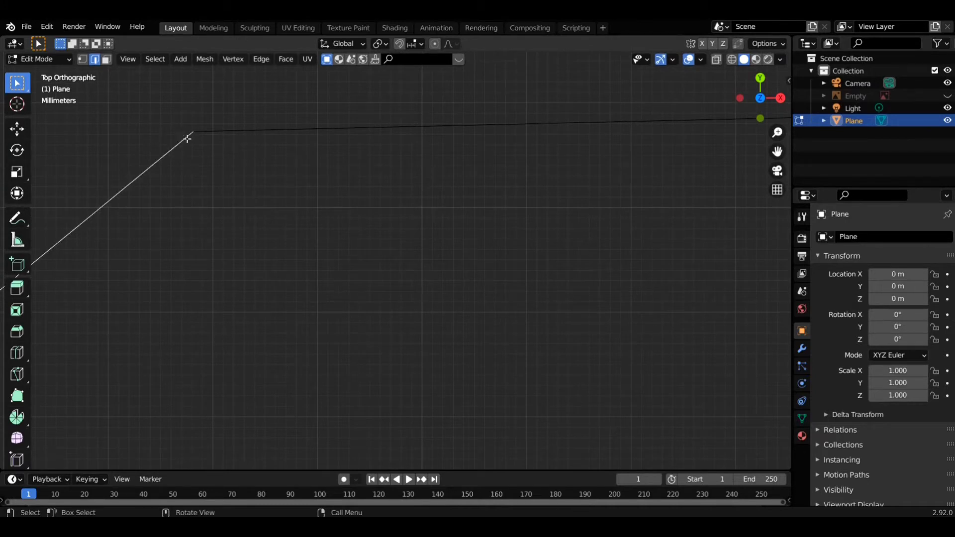
drag(778, 151, 227, 220)
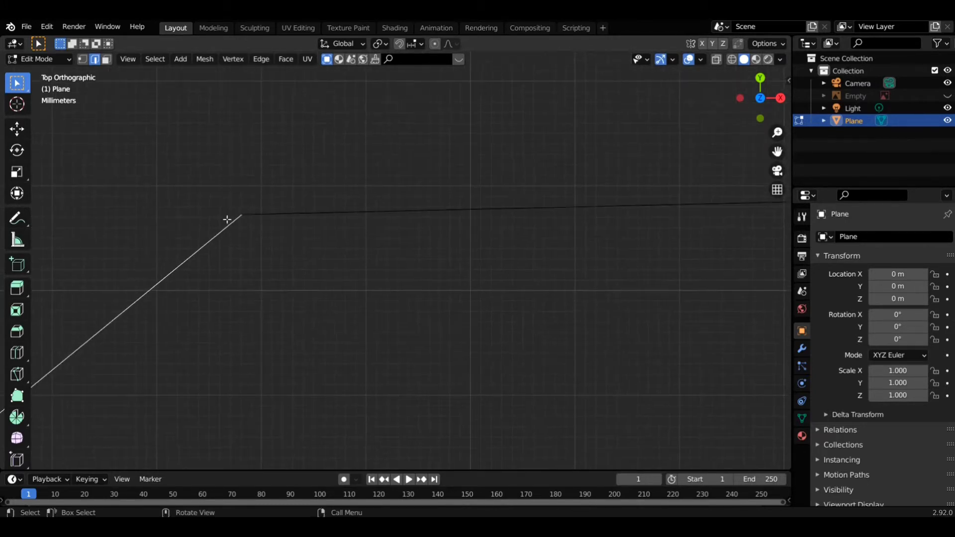
mouse_move(227, 219)
middle_down()
mouse_move(232, 186)
mouse_move(270, 186)
middle_up()
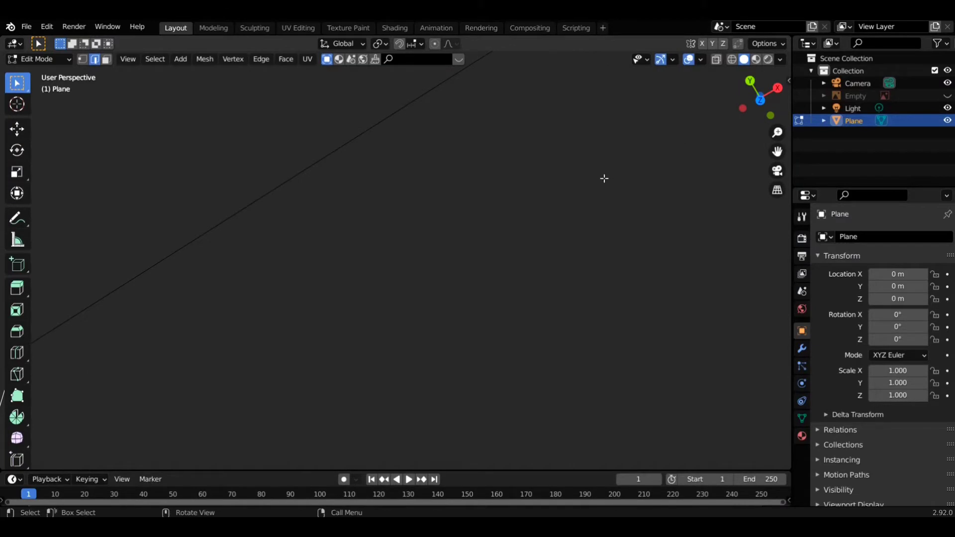
key(KP_7)
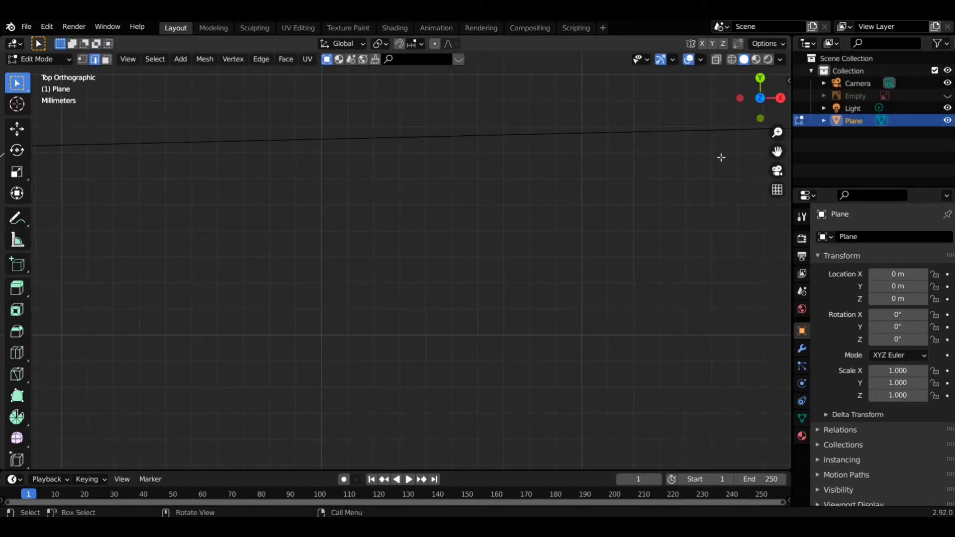
shift+middle_drag(7, 146, 256, 203)
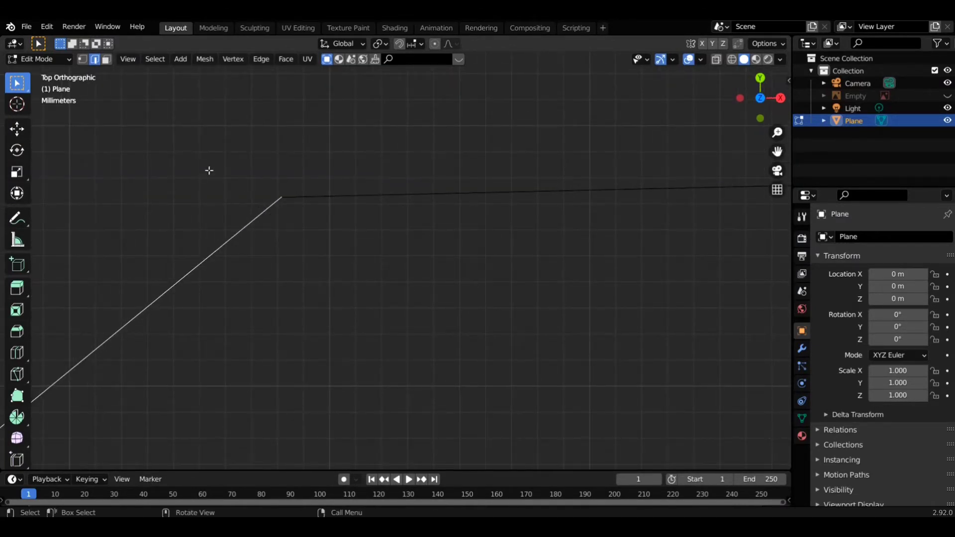
scroll(296, 171, up, 4)
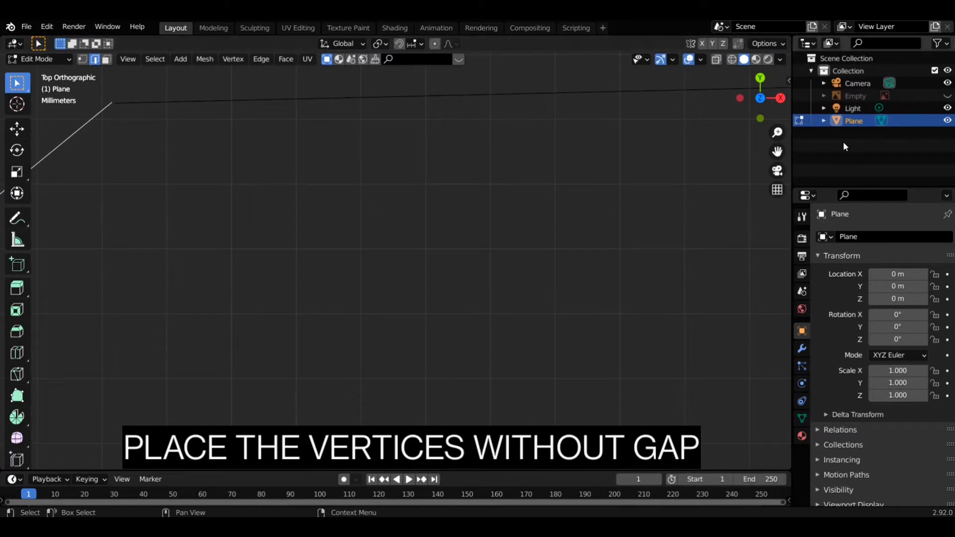
mouse_move(777, 151)
mouse_down()
mouse_move(157, 219)
mouse_move(252, 247)
mouse_up()
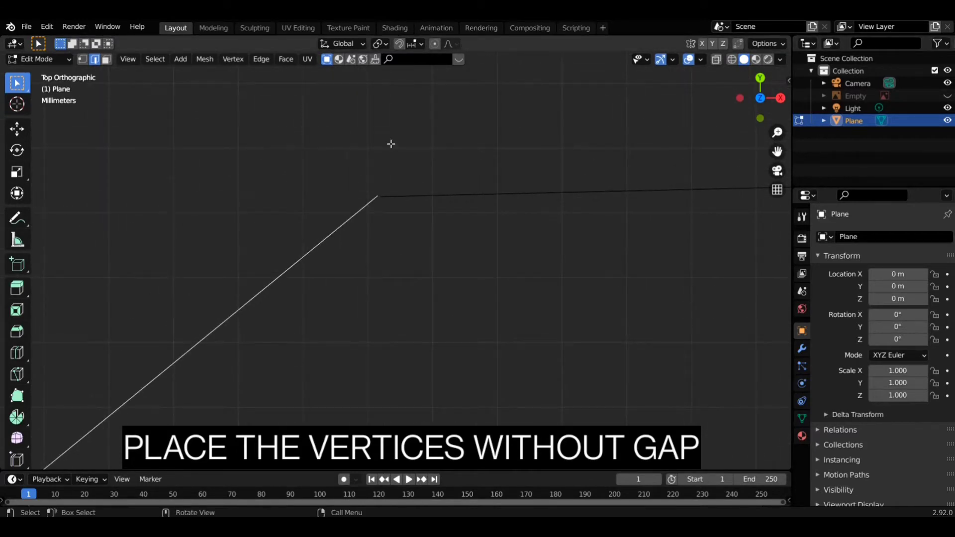
key(g)
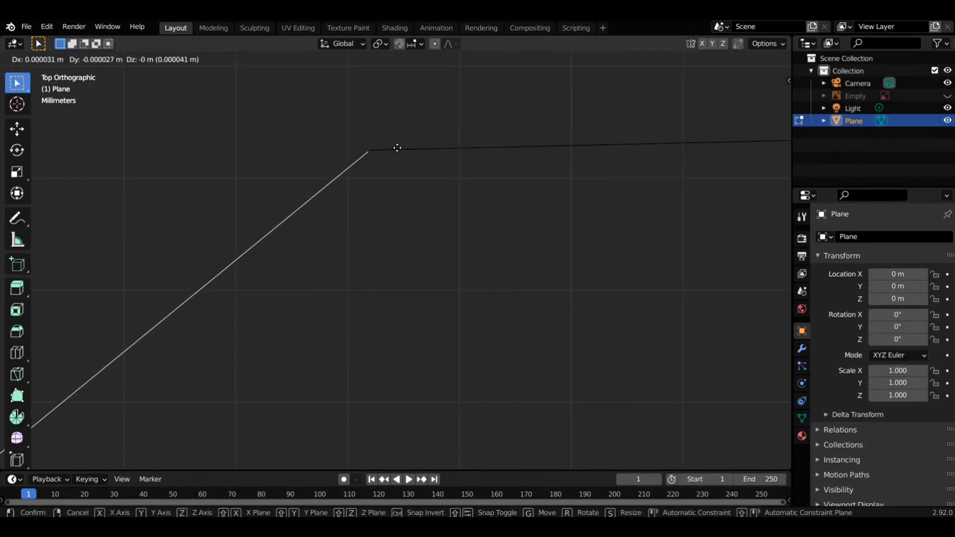
click(397, 148)
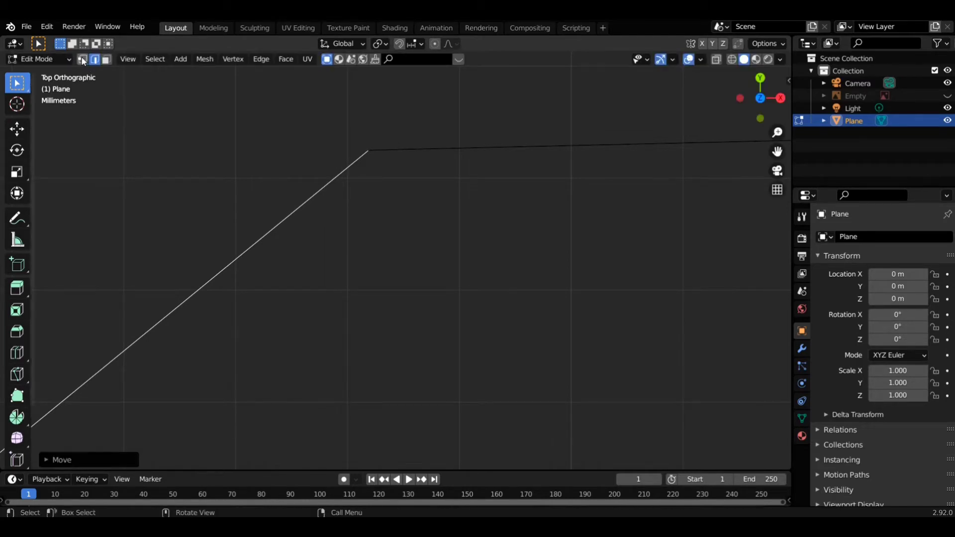
Reposition the corner vertex so the outline closes, then deselect.
key(a)
scroll(401, 122, up, 3)
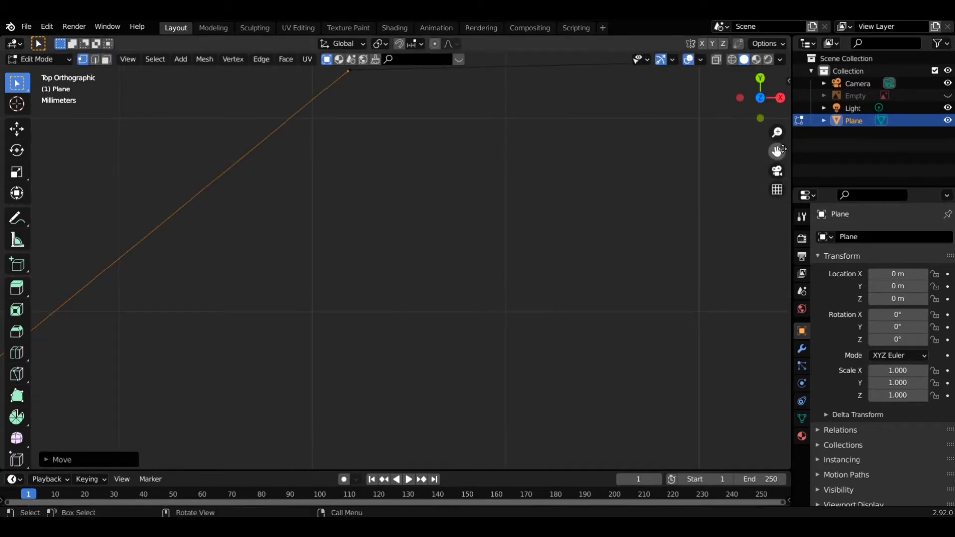
drag(777, 151, 798, 325)
scroll(403, 145, up, 2)
scroll(398, 126, up, 1)
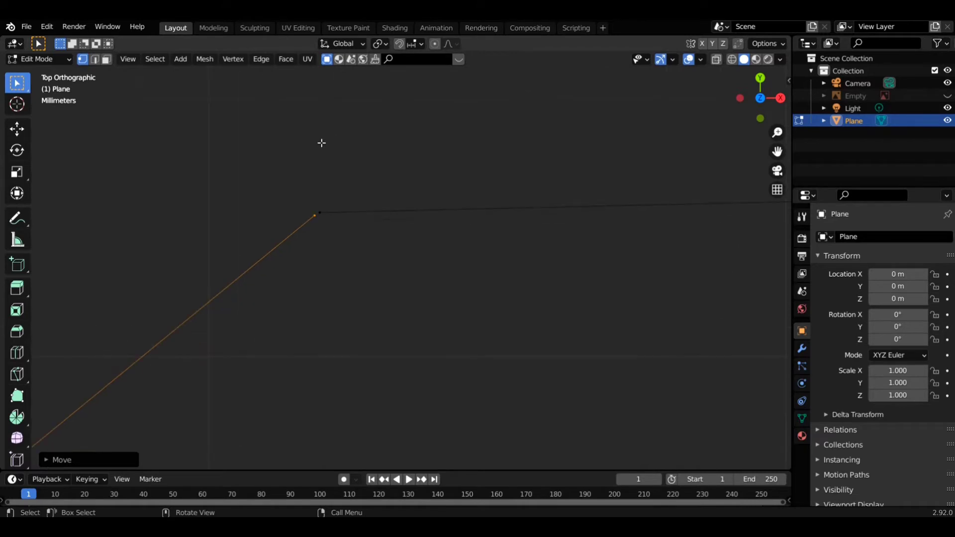
key(g)
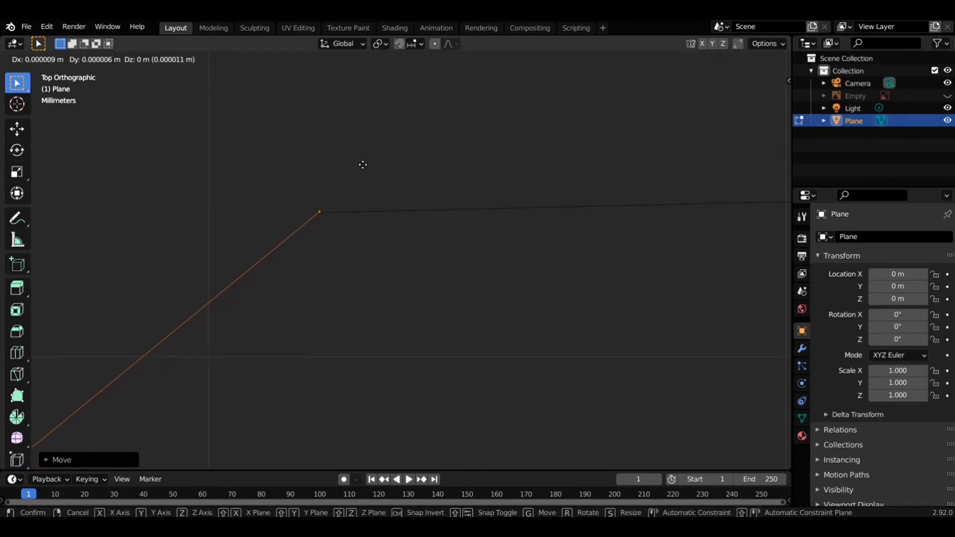
click(363, 165)
click(354, 234)
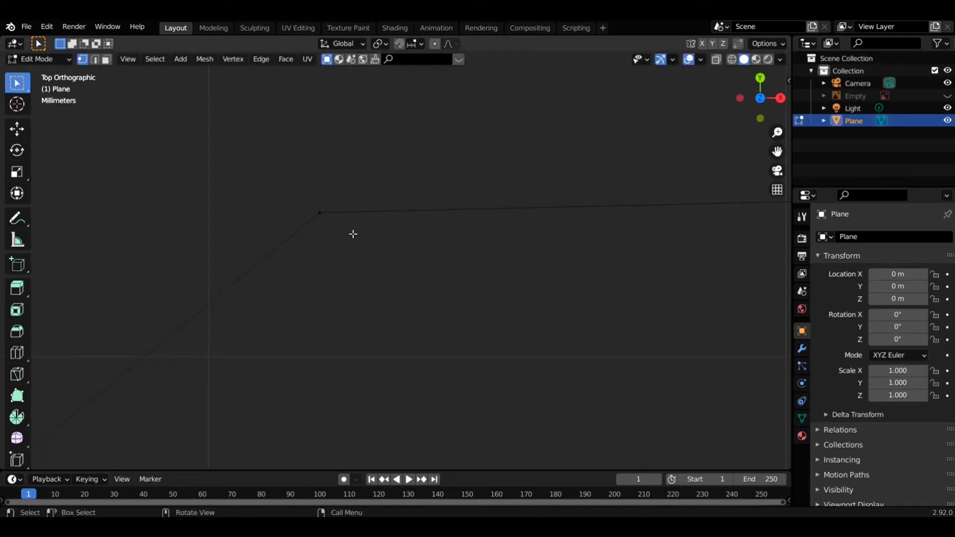
Zoom out over the whole outline and switch to edge select mode.
scroll(390, 214, down, 2)
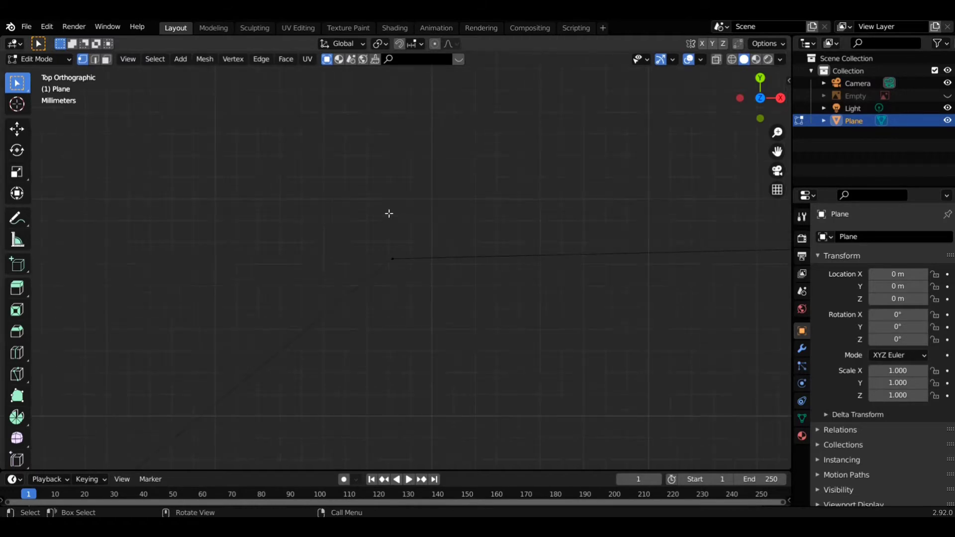
scroll(391, 212, down, 1)
scroll(391, 212, down, 5)
scroll(390, 211, down, 4)
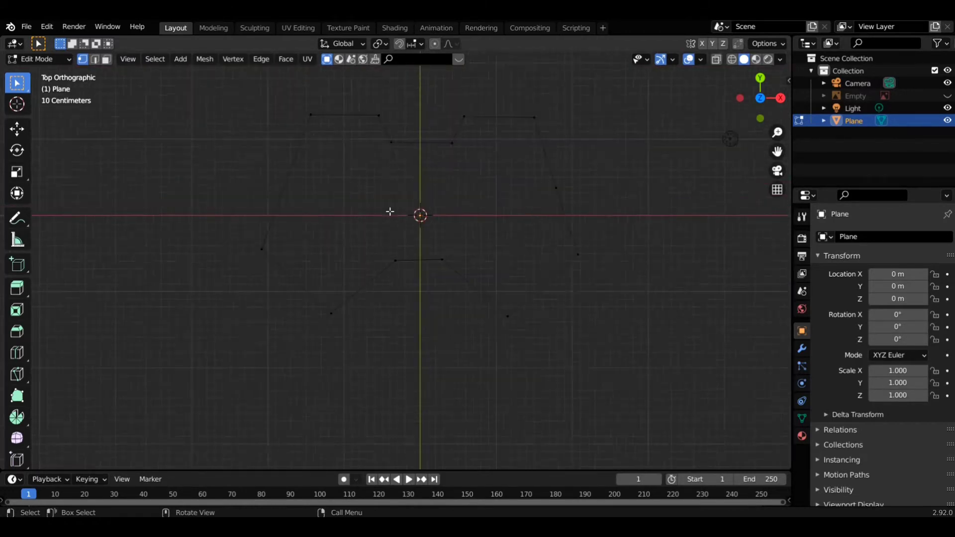
scroll(390, 212, down, 1)
click(95, 60)
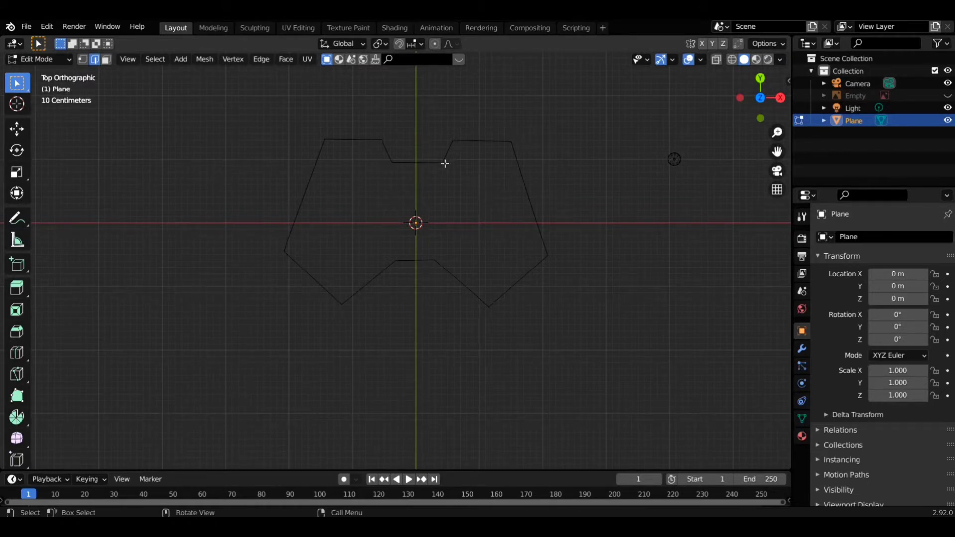
Fill the whole closed outline with a single face.
key(f)
drag(220, 129, 565, 298)
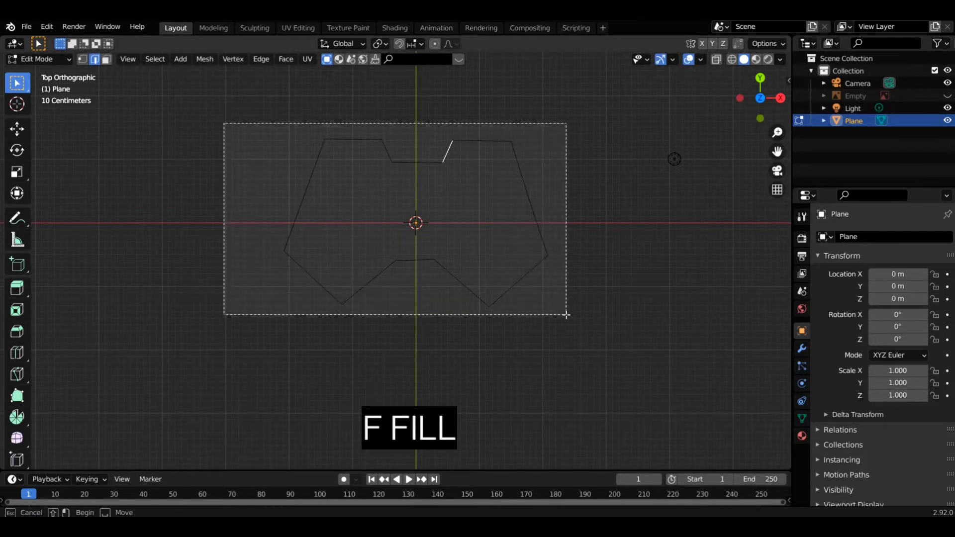
key(f)
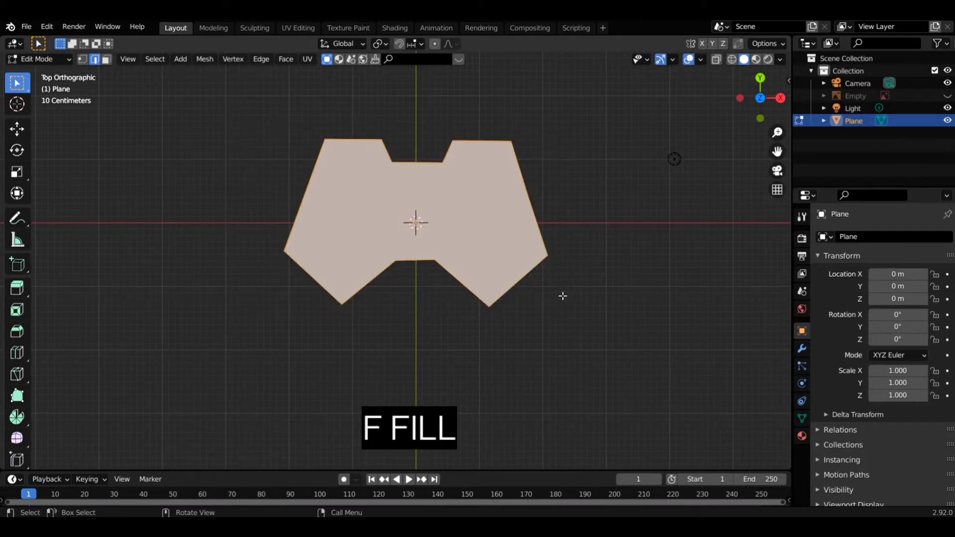
click(577, 185)
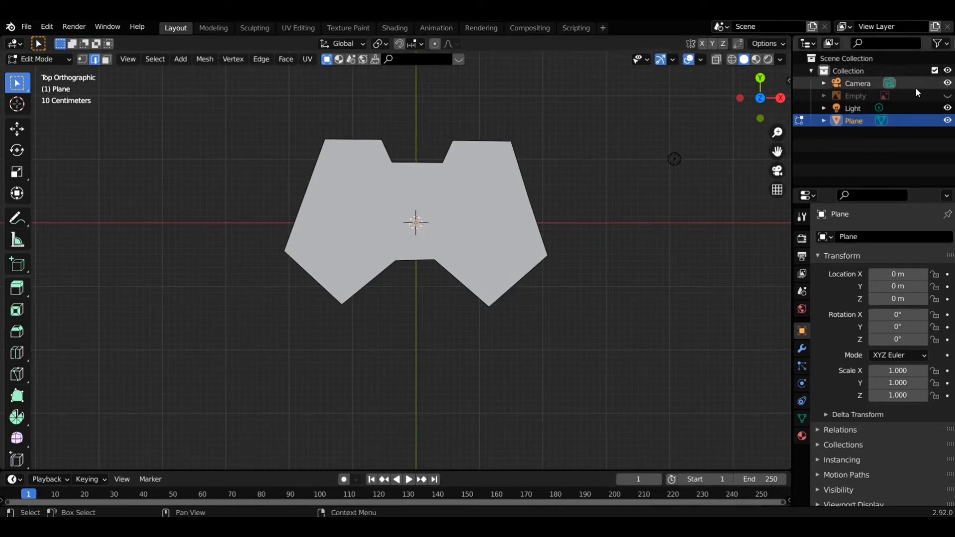
Unhide the reference image in the Outliner and select the filled shape from an angled view.
click(948, 95)
scroll(688, 242, down, 1)
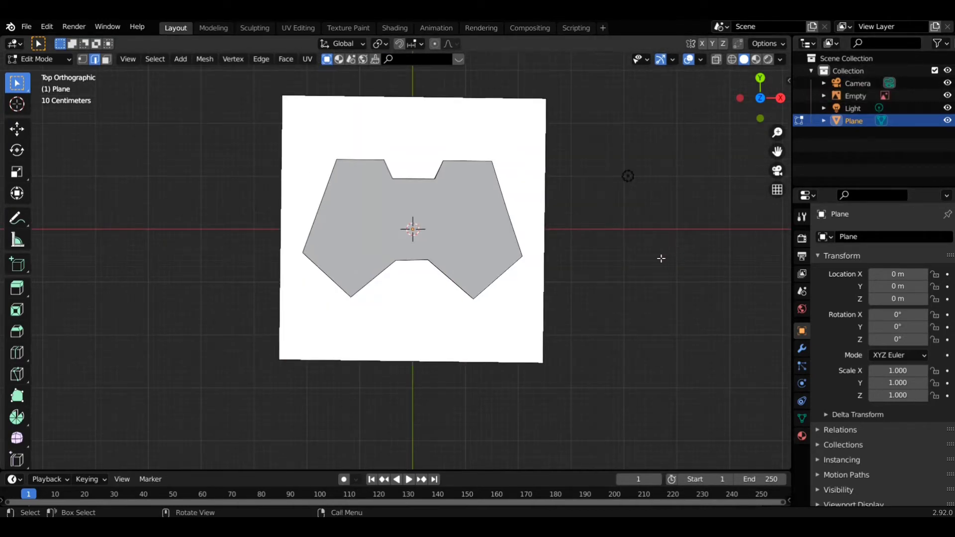
key(KP_1)
mouse_move(662, 259)
middle_down()
mouse_move(565, 231)
mouse_move(565, 335)
middle_up()
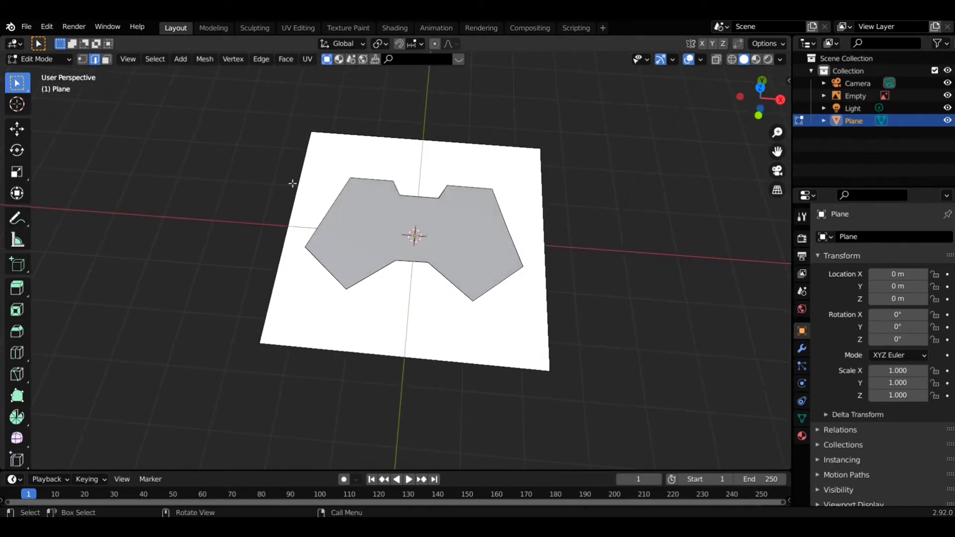
drag(260, 147, 560, 298)
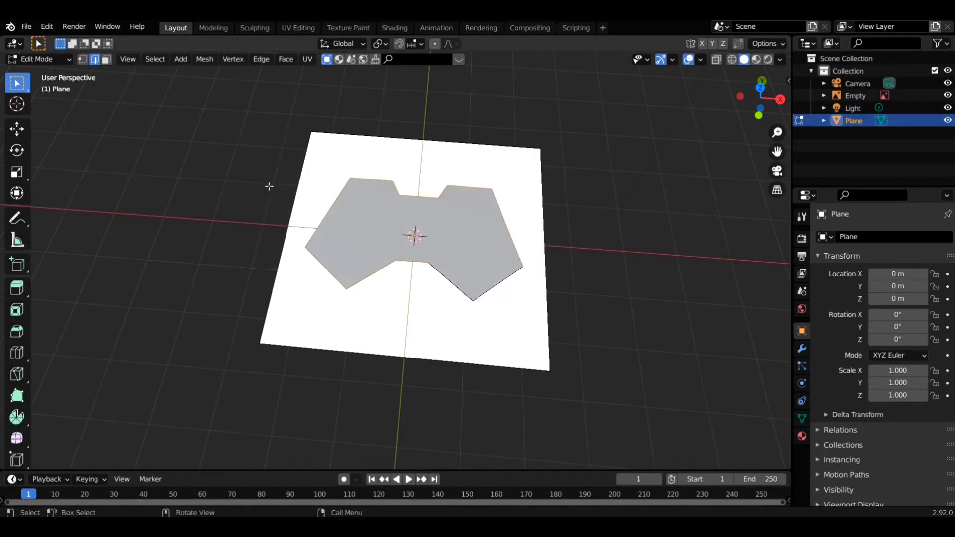
drag(306, 187, 567, 324)
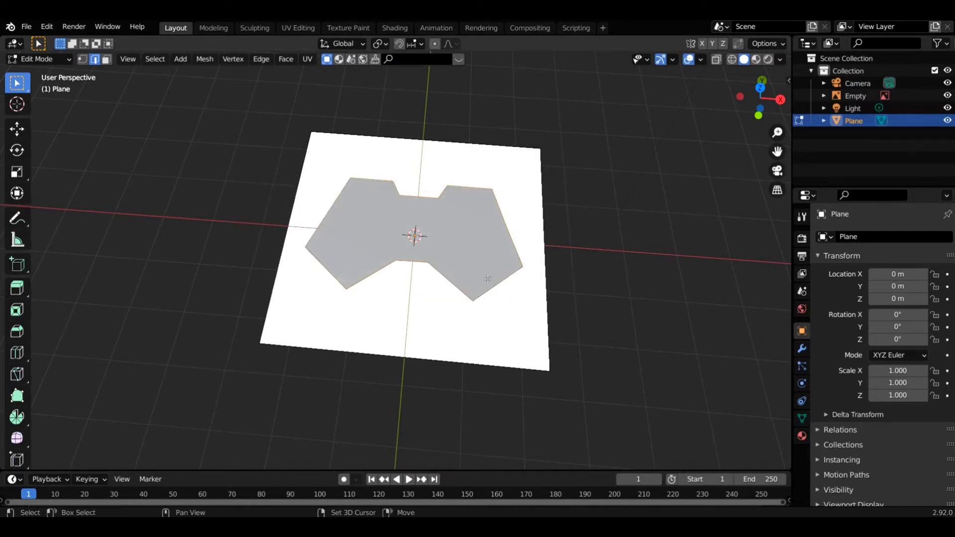
shift+drag(309, 166, 490, 298)
Lower the shape along Z below the reference image and return to top view.
key(KP_1)
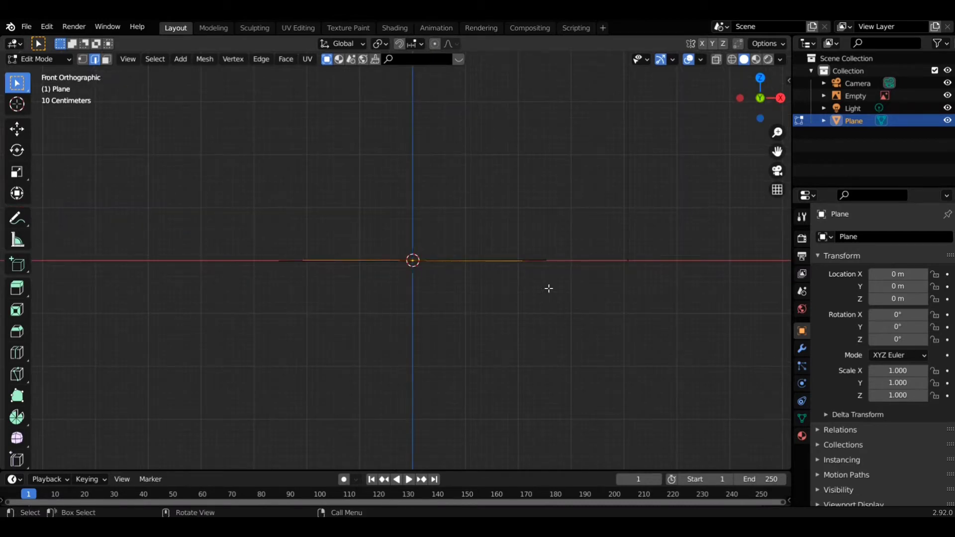
key(g)
key(z)
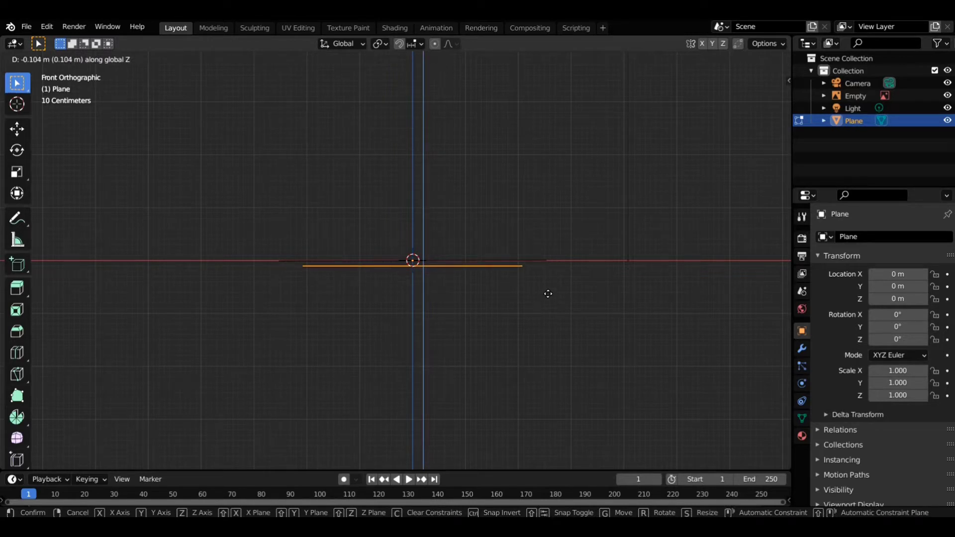
click(548, 294)
key(KP_7)
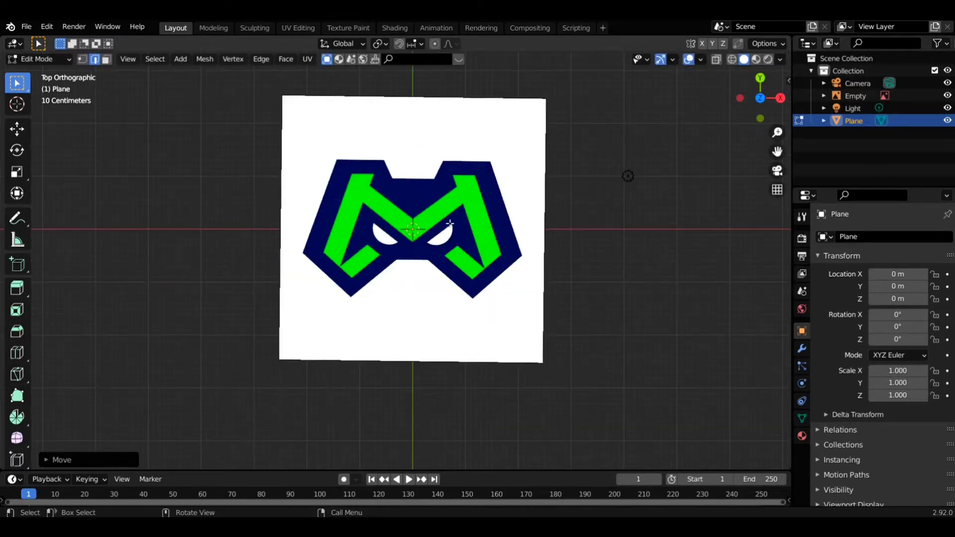
Show the grey shape over the logo and select its lower-right diagonal edge.
scroll(449, 224, up, 1)
scroll(451, 221, up, 5)
scroll(452, 218, down, 2)
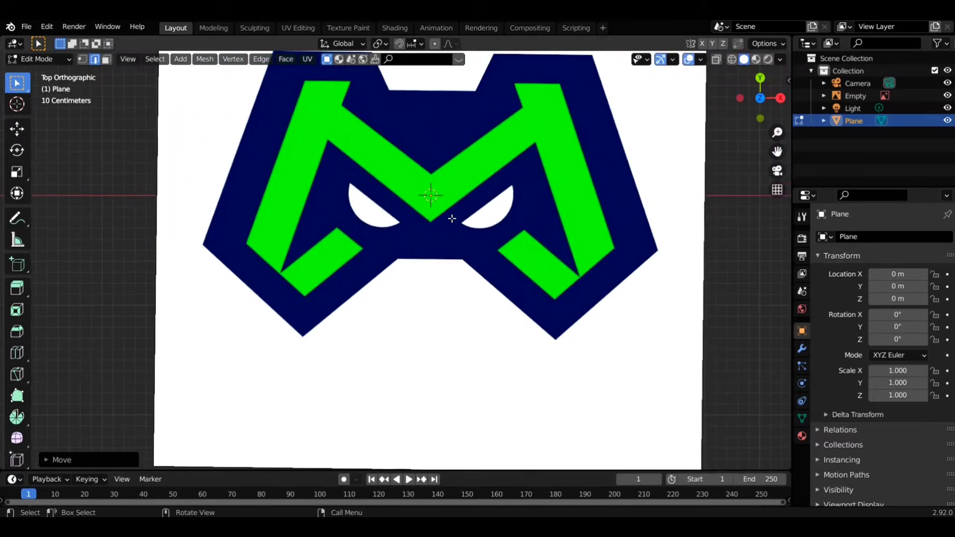
scroll(452, 218, down, 1)
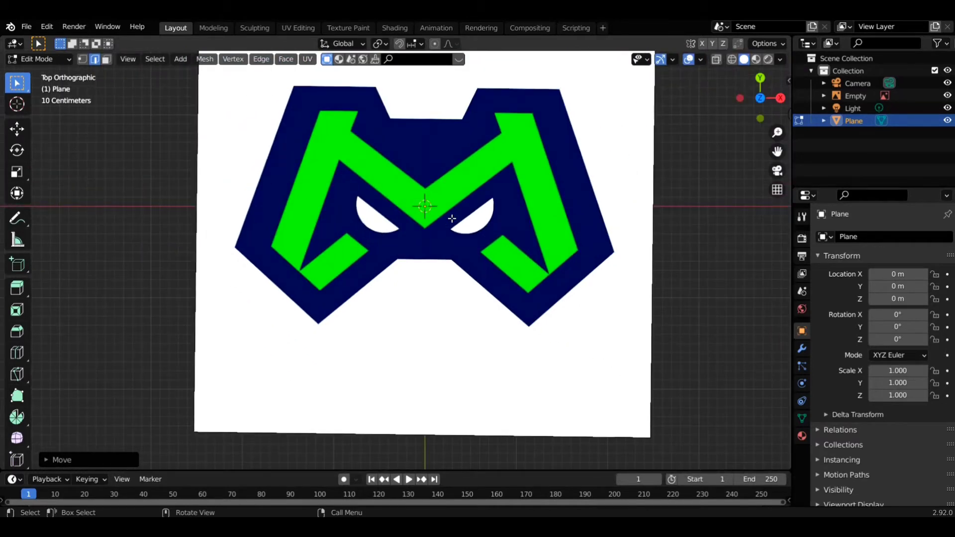
key(f)
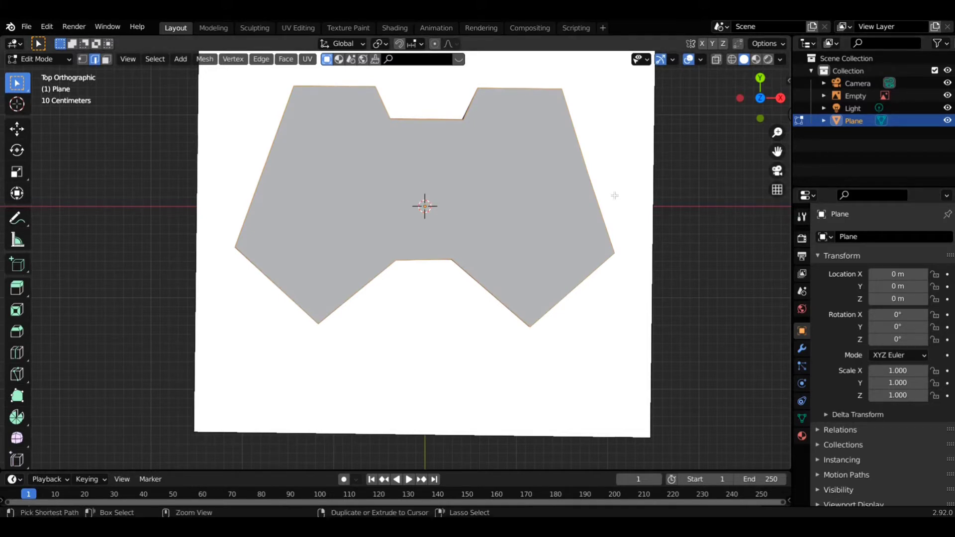
ctrl+click(615, 195)
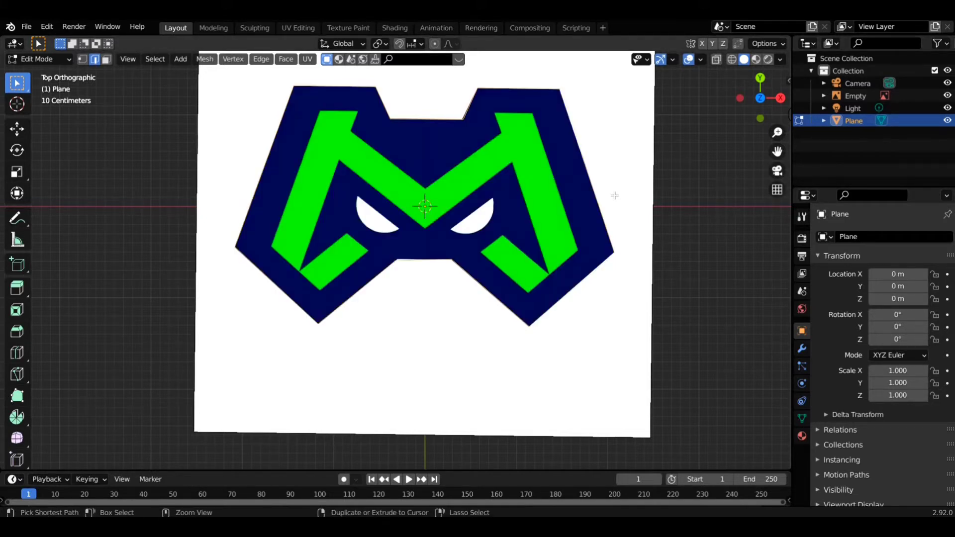
Switch to vertex select and duplicate a single corner vertex of the shape.
scroll(615, 196, down, 1)
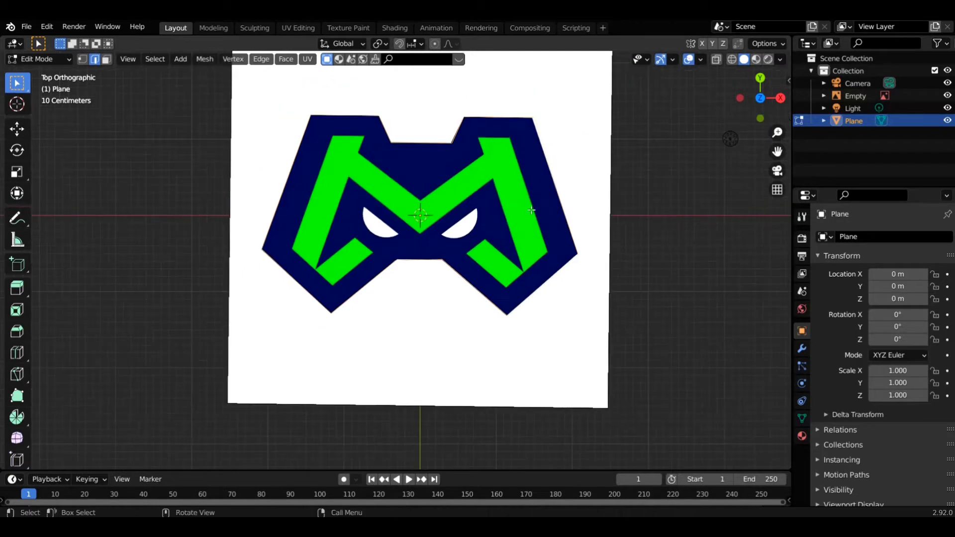
click(82, 58)
scroll(378, 114, up, 2)
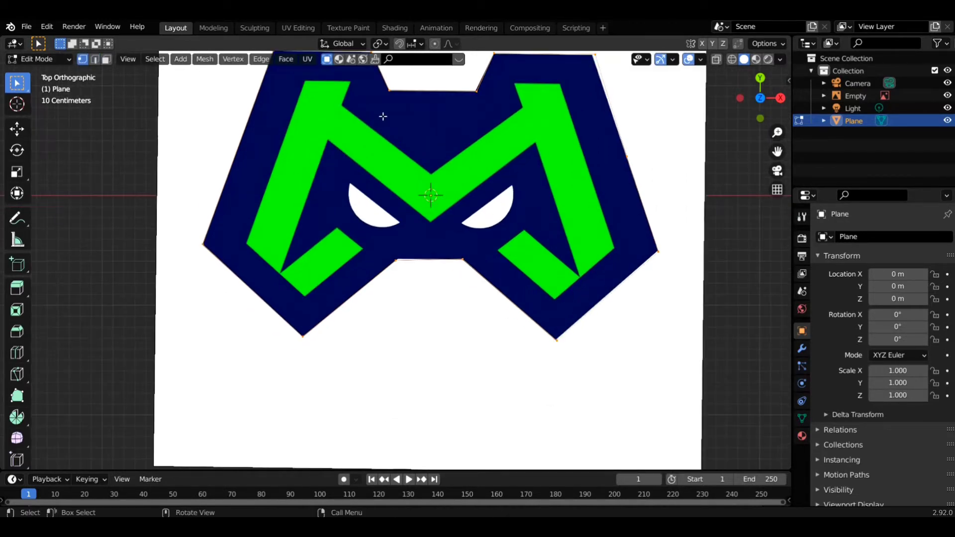
click(383, 117)
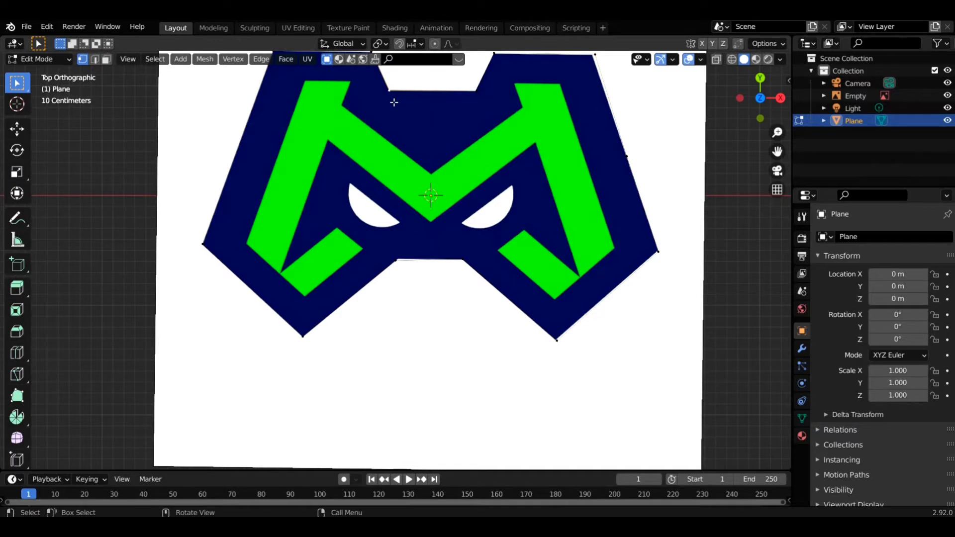
key(g)
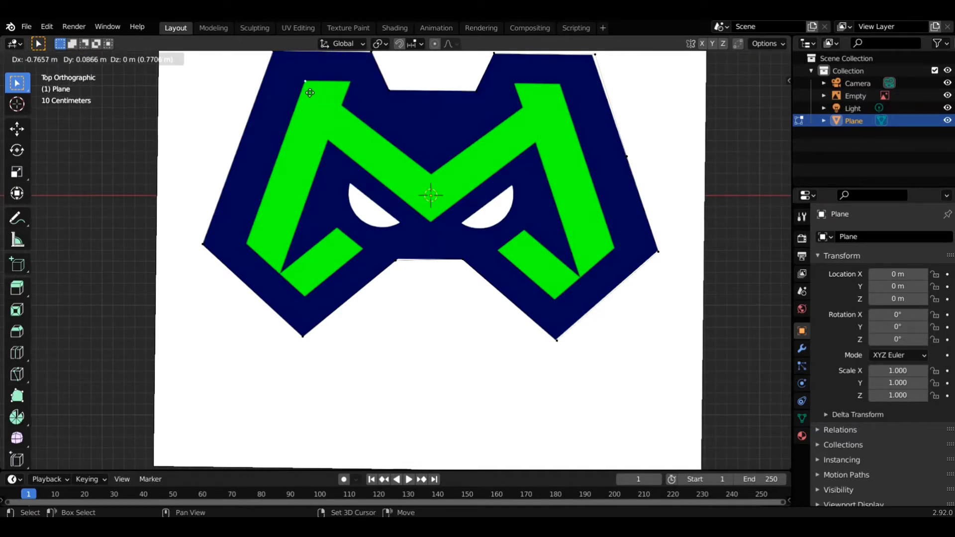
Trace the M from its top-left corner across the left arm down to the central notch.
click(340, 90)
key(g)
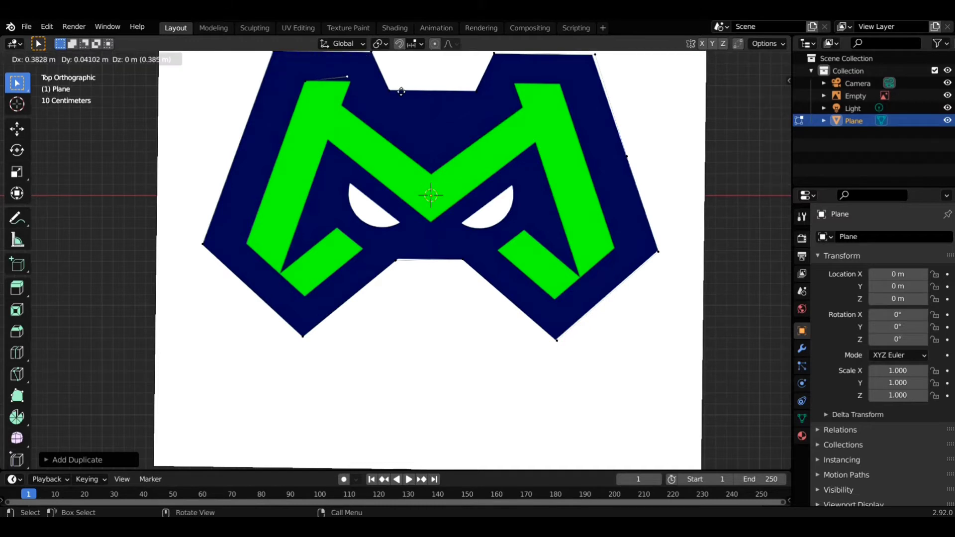
click(404, 97)
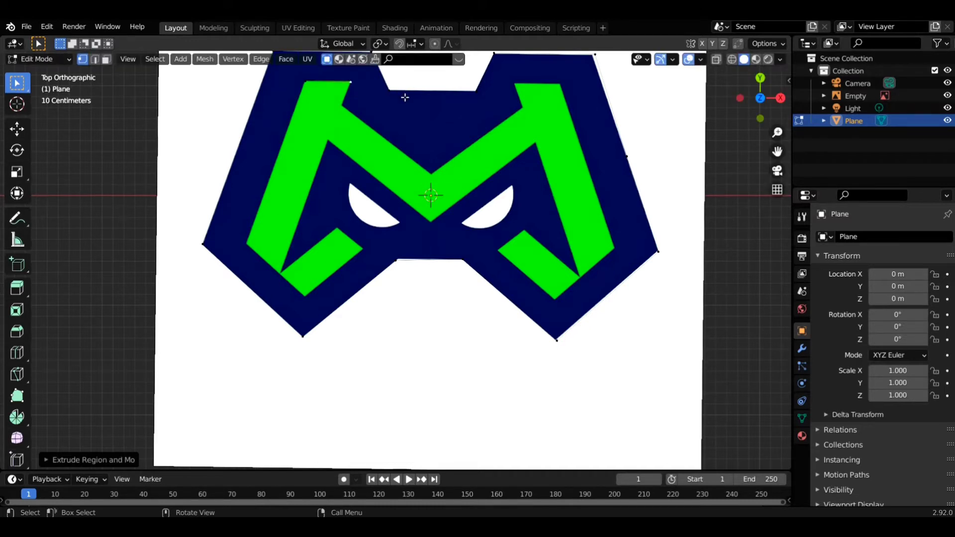
key(g)
click(393, 123)
key(e)
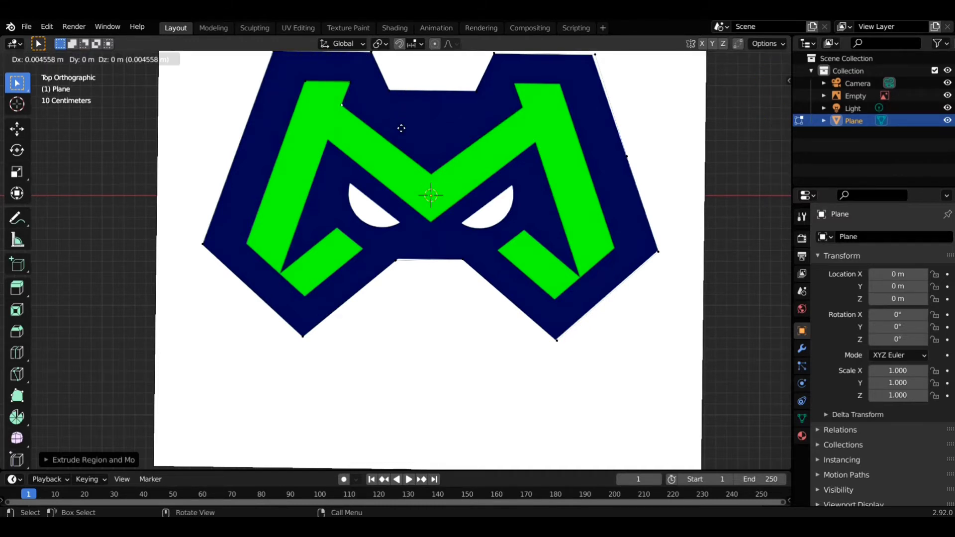
click(486, 192)
Extrude vertices up the right arm's inner side to its top and top-right corner.
key(e)
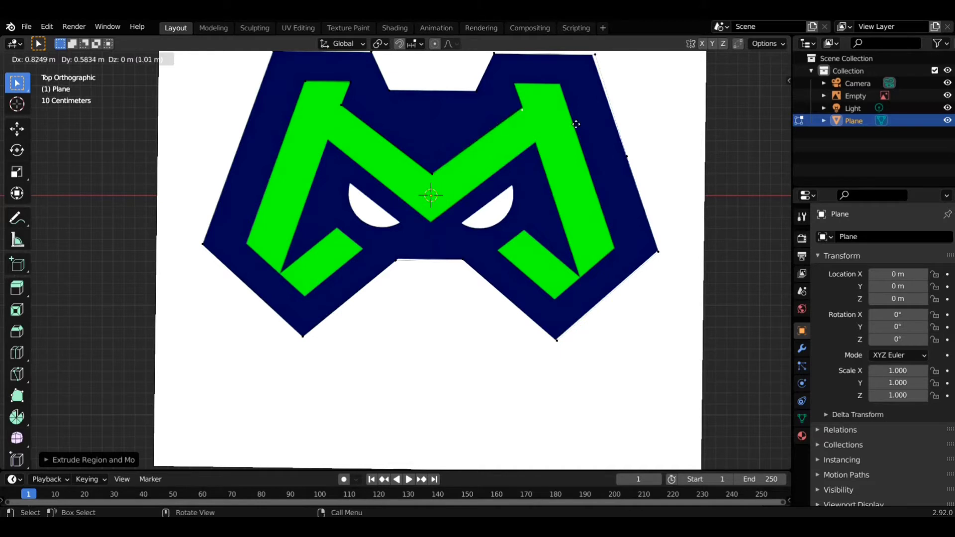
click(577, 123)
key(e)
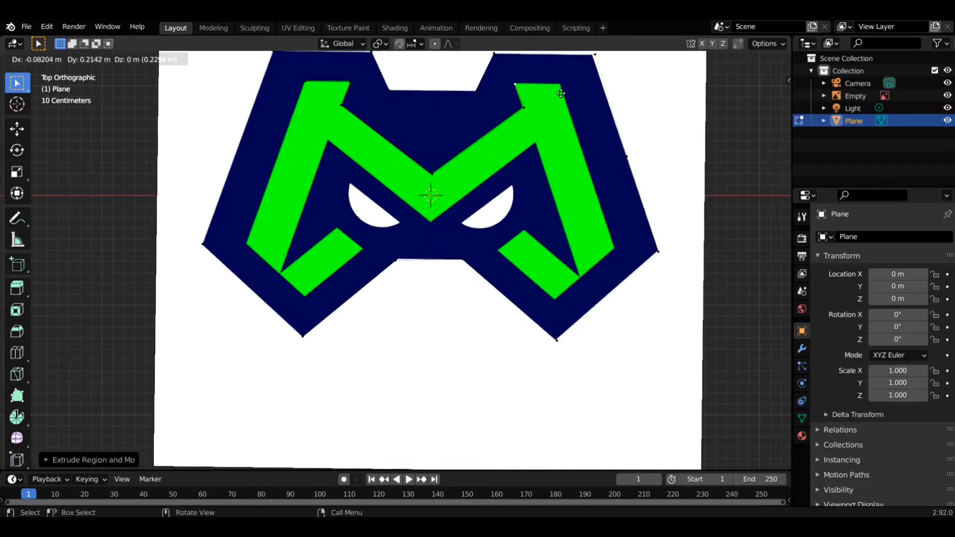
click(561, 94)
key(e)
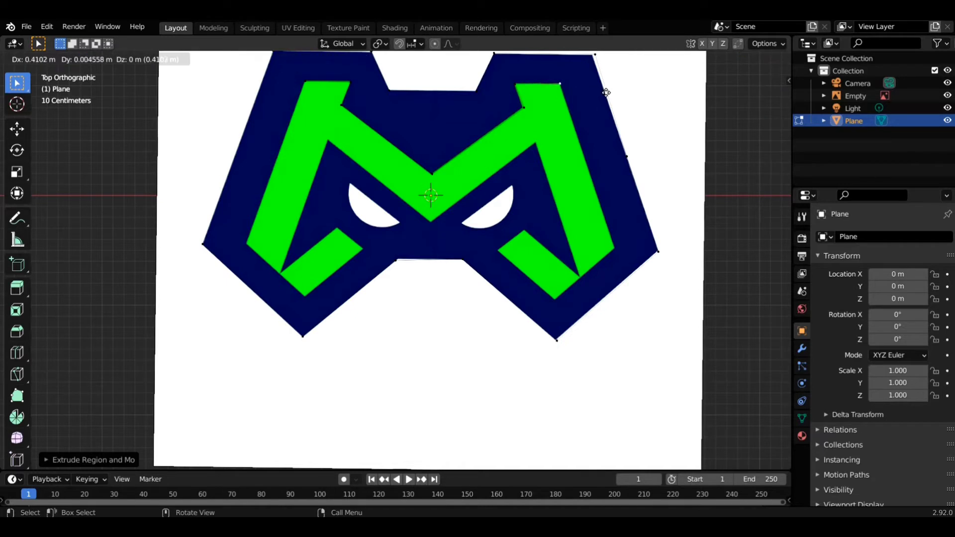
click(606, 93)
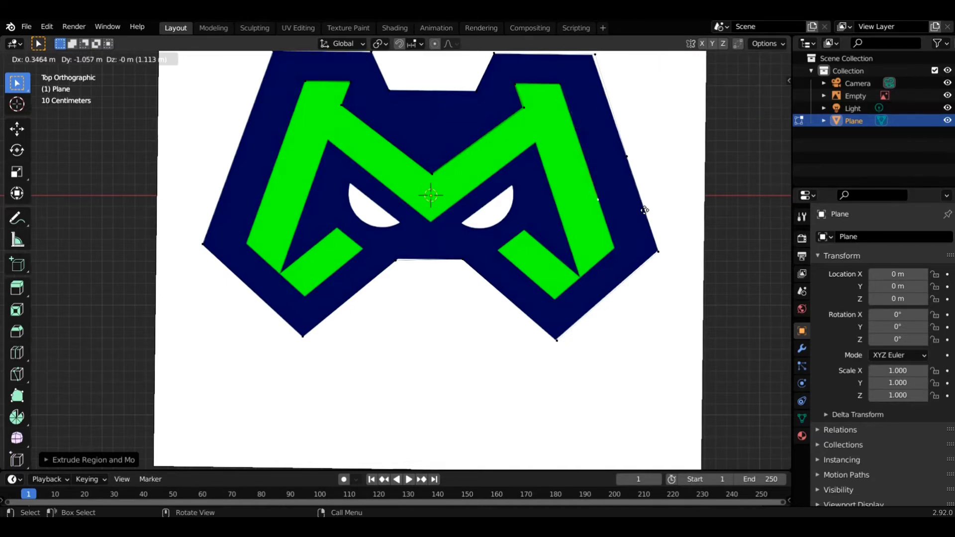
Add vertices around the right foot: outer lower corner, bottom tip, inner corner and lower inner corner.
click(658, 253)
key(e)
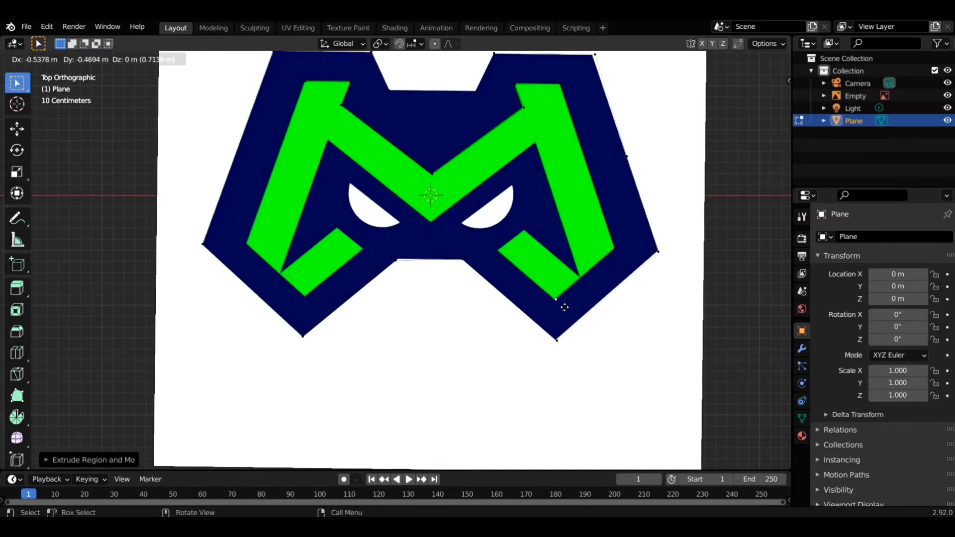
click(557, 300)
key(e)
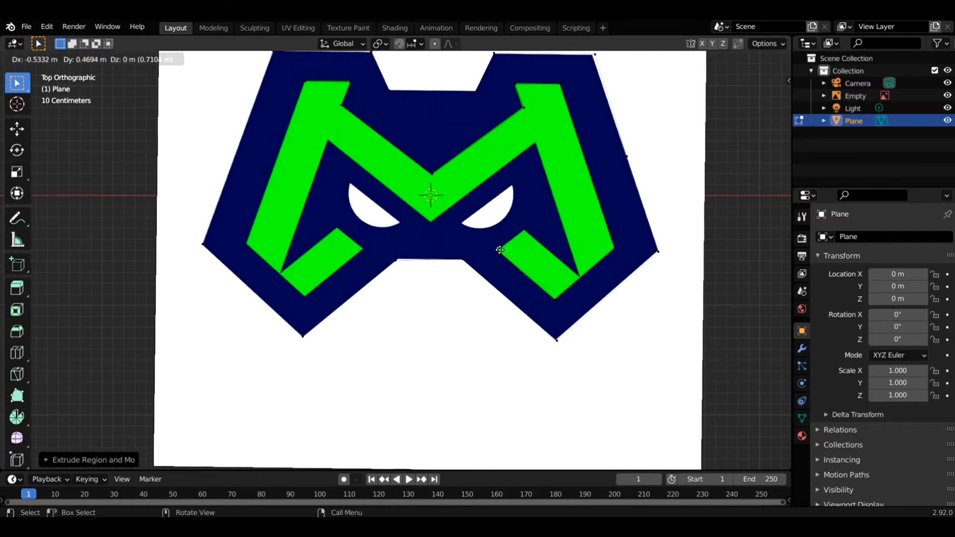
click(523, 236)
key(e)
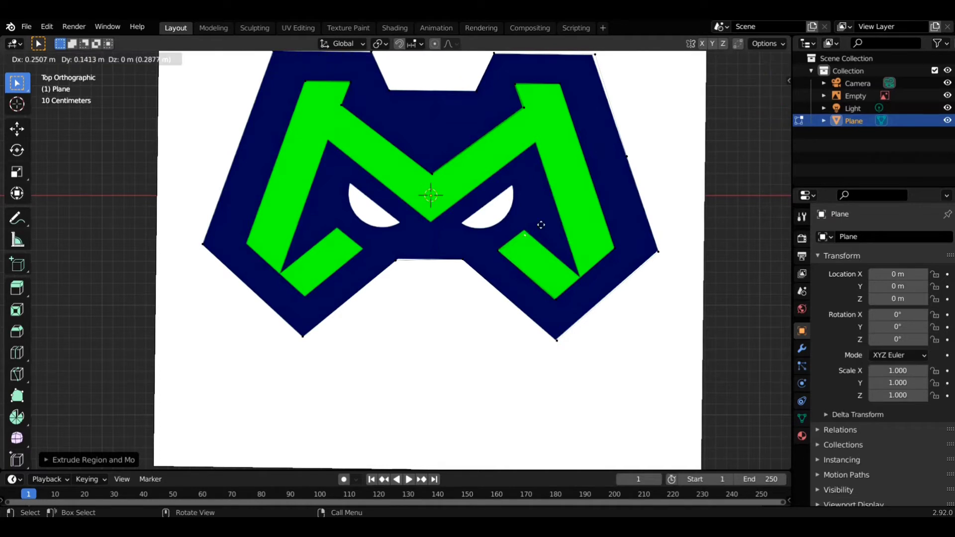
click(543, 224)
key(e)
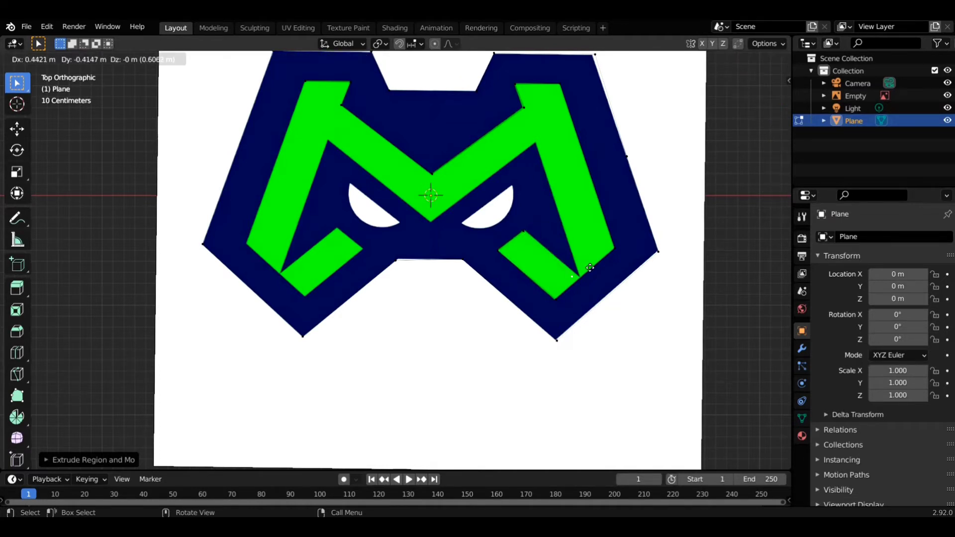
click(597, 266)
Extrude outline vertices down the right arm, through the M's lower middle, and up the left arm's inner edge.
key(e)
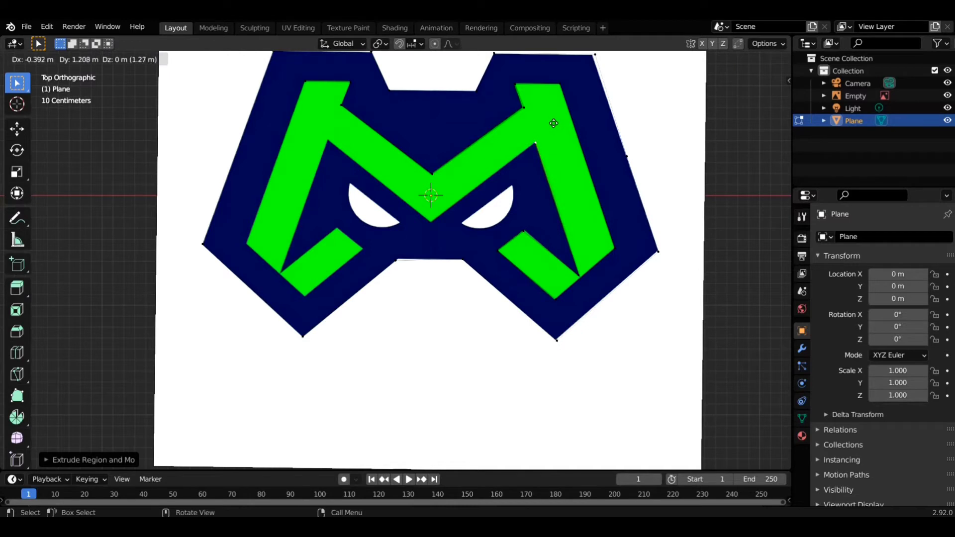
click(554, 123)
key(e)
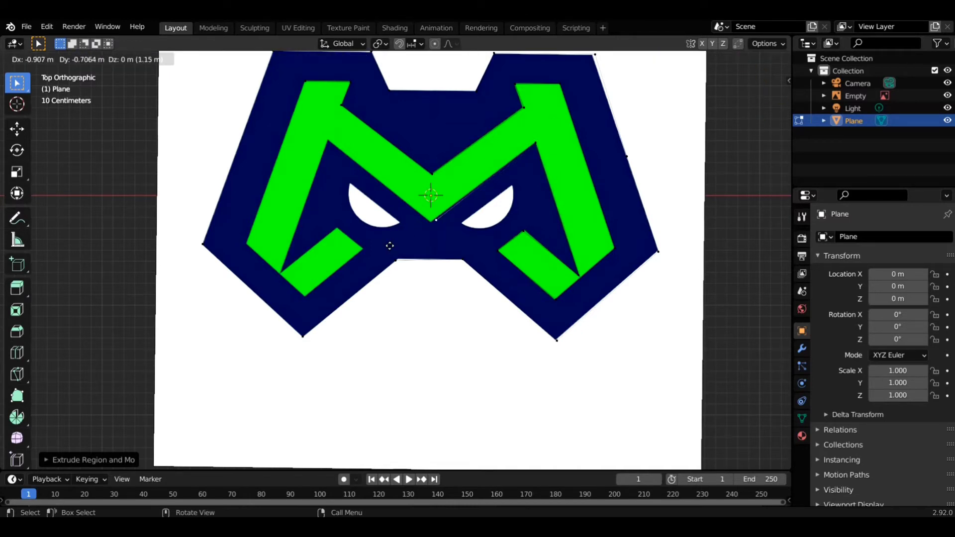
click(386, 247)
key(e)
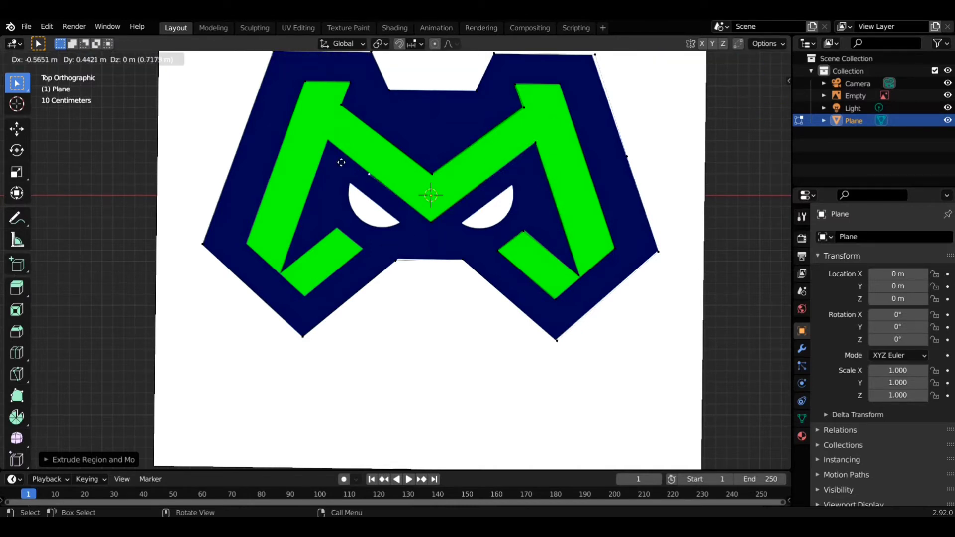
click(316, 137)
key(e)
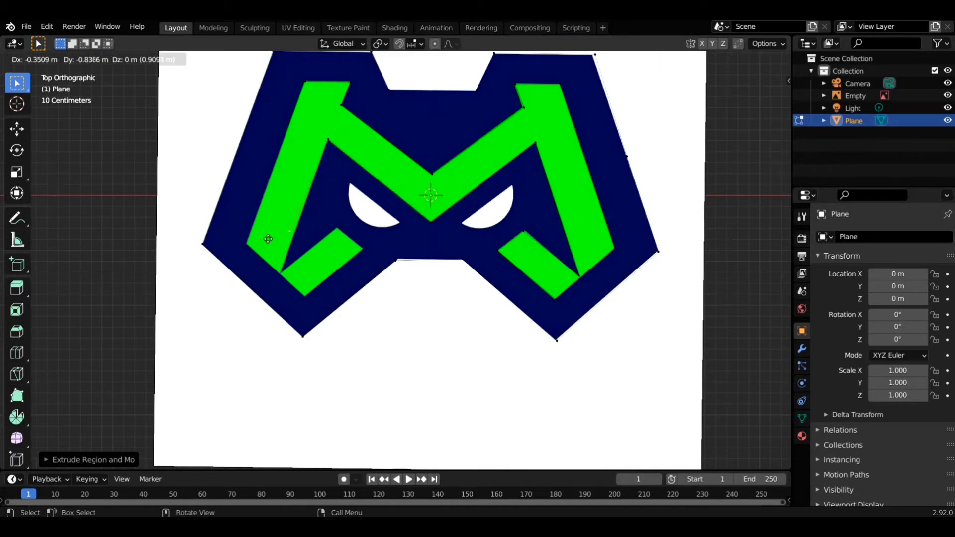
click(269, 269)
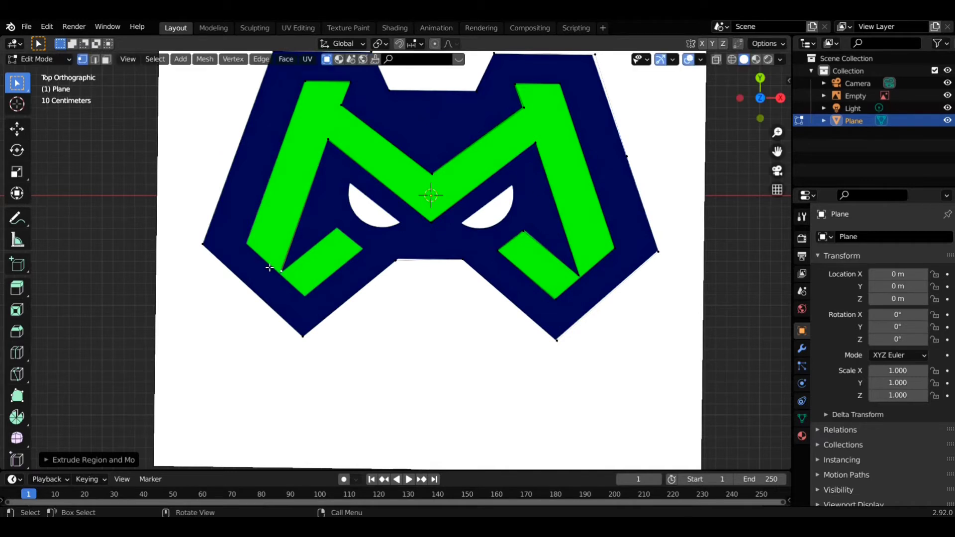
Continue the outline around the left foot and up the outer left edge back to the top-left corner.
key(e)
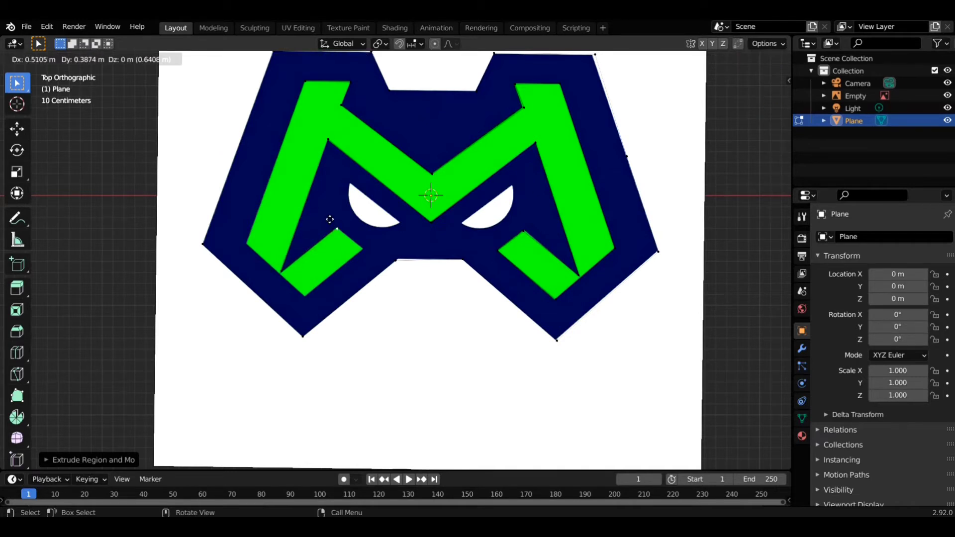
click(330, 219)
key(e)
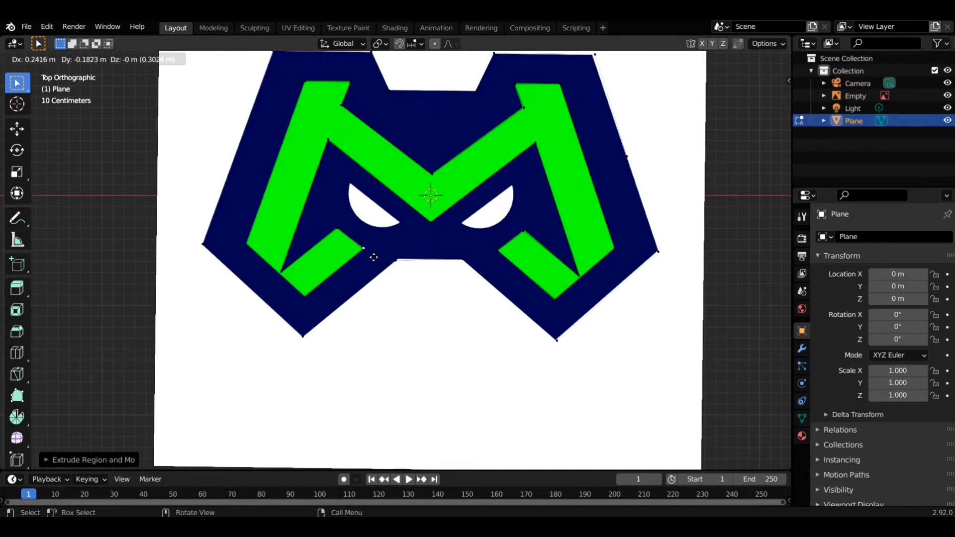
click(373, 258)
key(e)
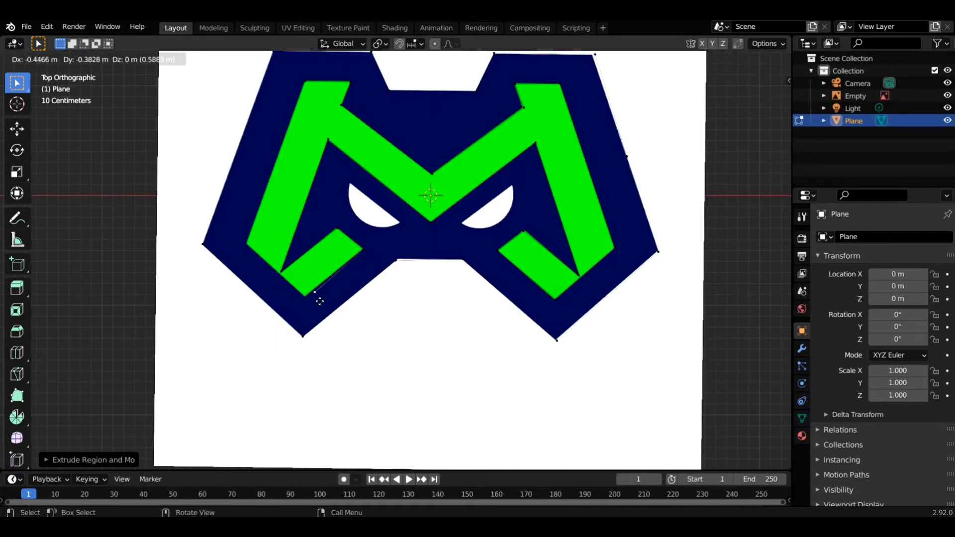
click(314, 305)
key(e)
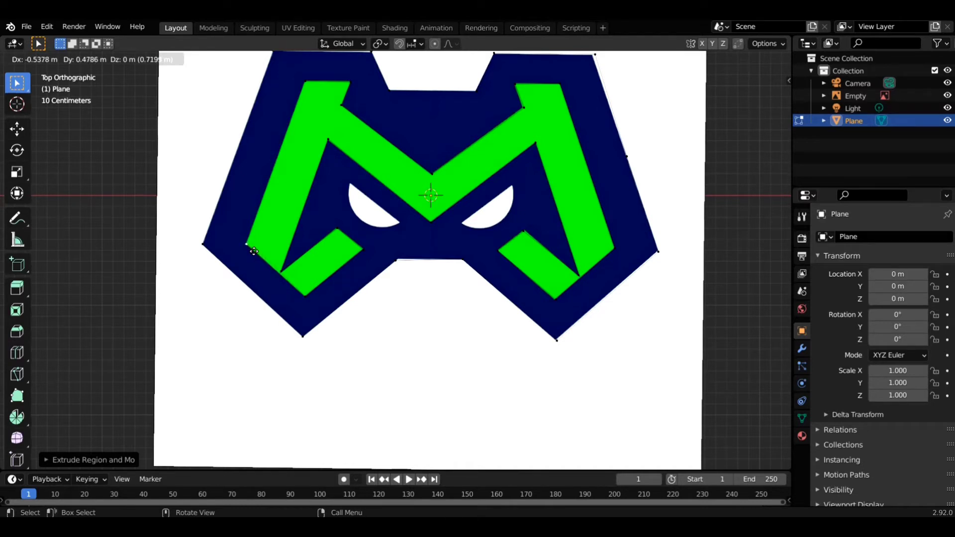
click(254, 251)
key(e)
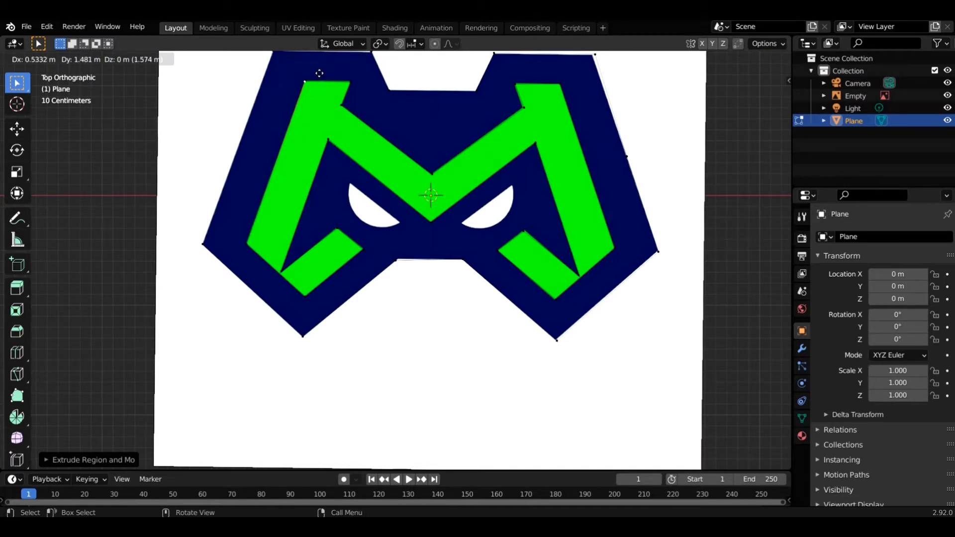
click(320, 73)
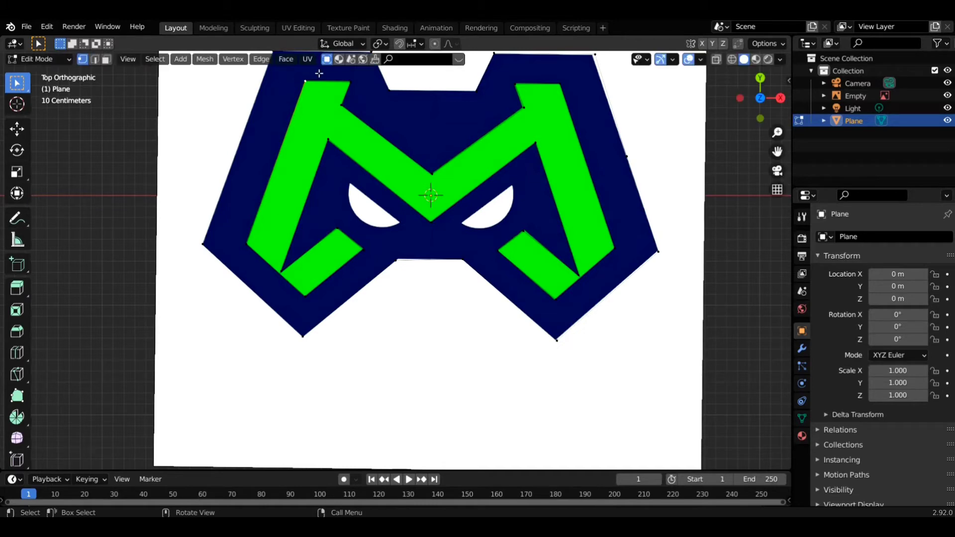
Clear the vertex selection and recentre and zoom out to see the whole traced logo.
shift+middle_drag(590, 60, 622, 200)
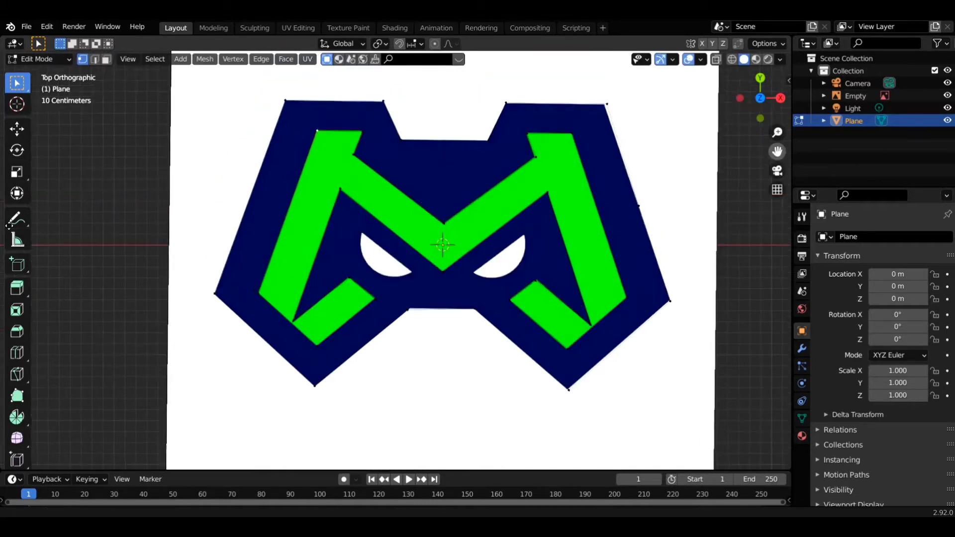
scroll(362, 211, up, 5)
scroll(362, 207, up, 2)
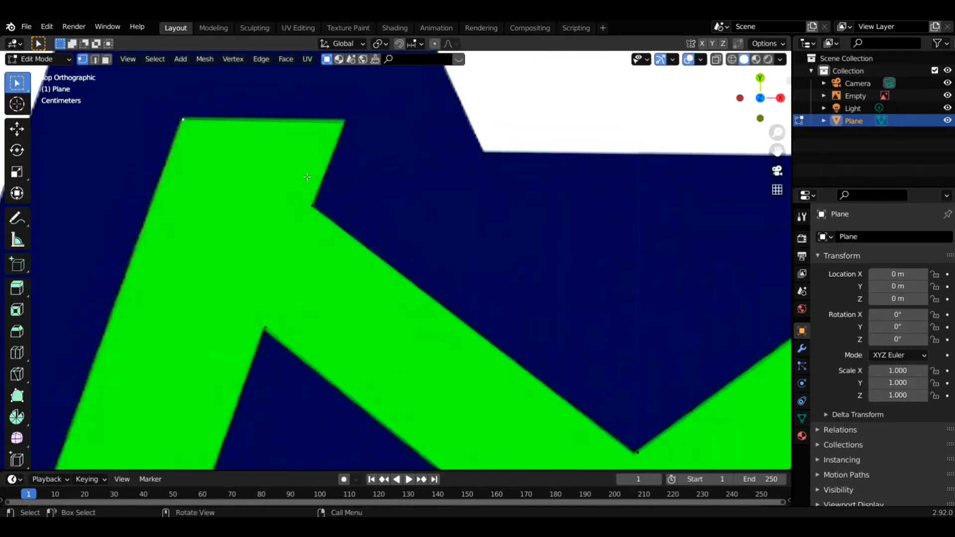
key(alt+a)
scroll(330, 191, down, 2)
scroll(346, 185, down, 3)
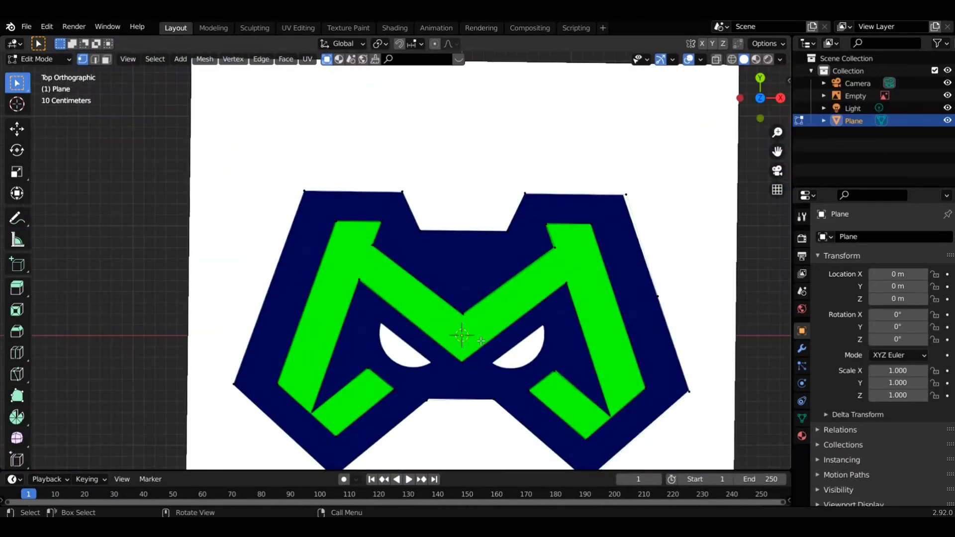
drag(777, 151, 729, 101)
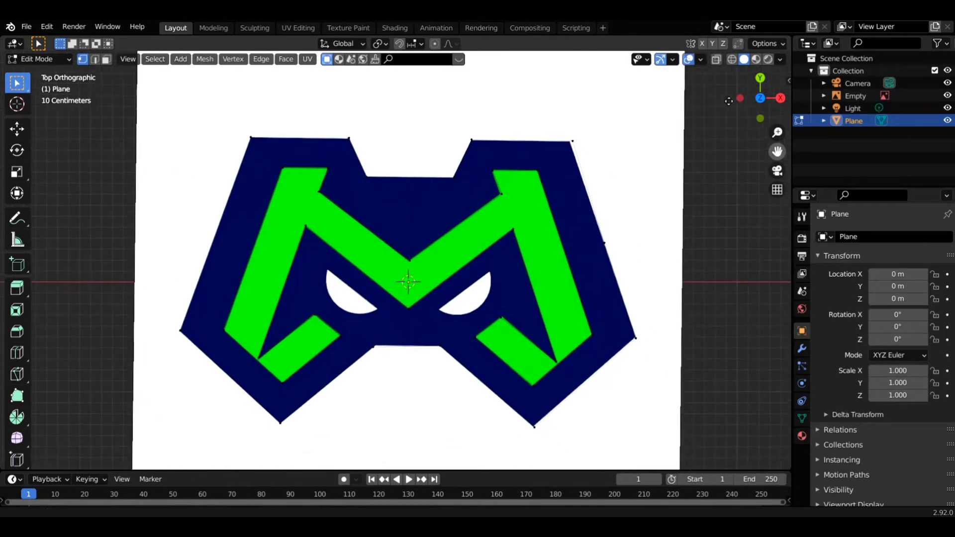
scroll(480, 304, up, 2)
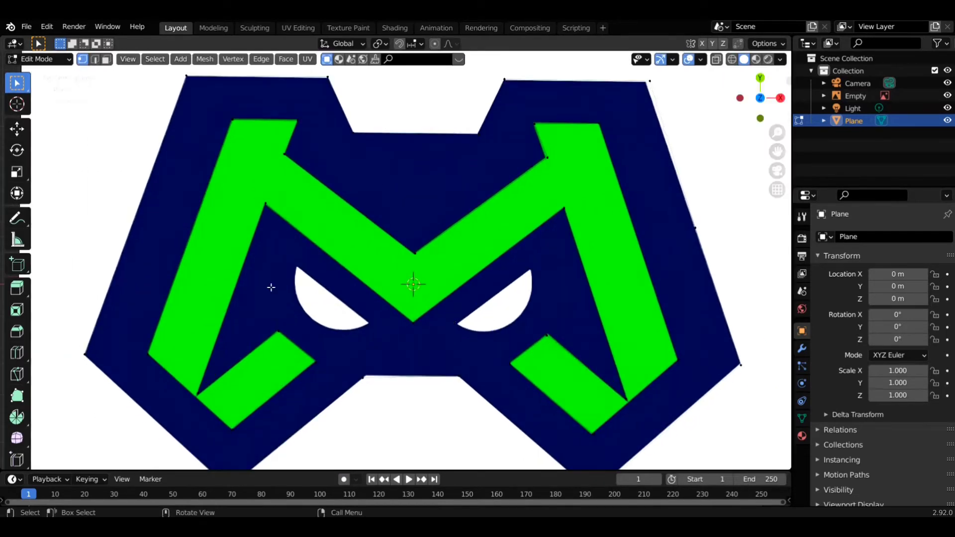
scroll(460, 299, down, 1)
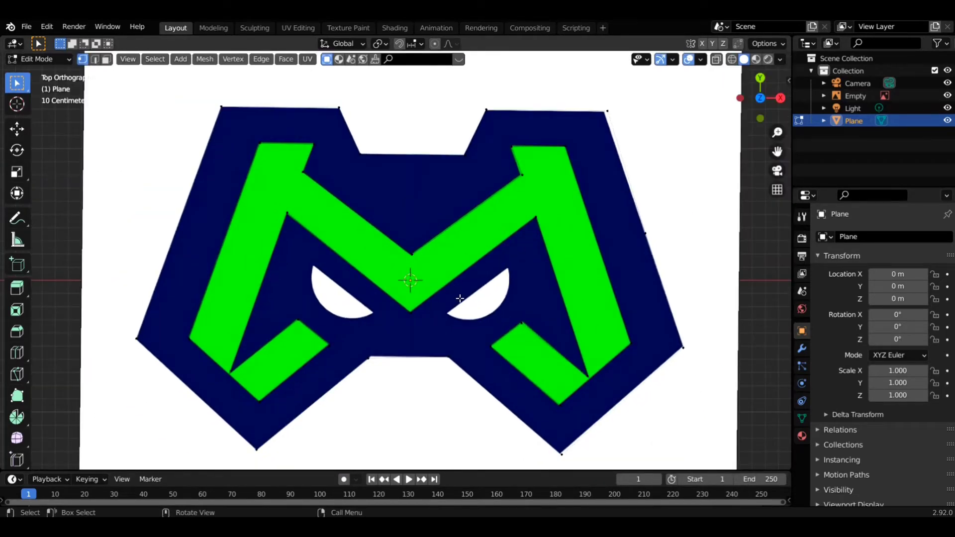
Add a circle mesh and scale it down to roughly eye size.
key(shift+a)
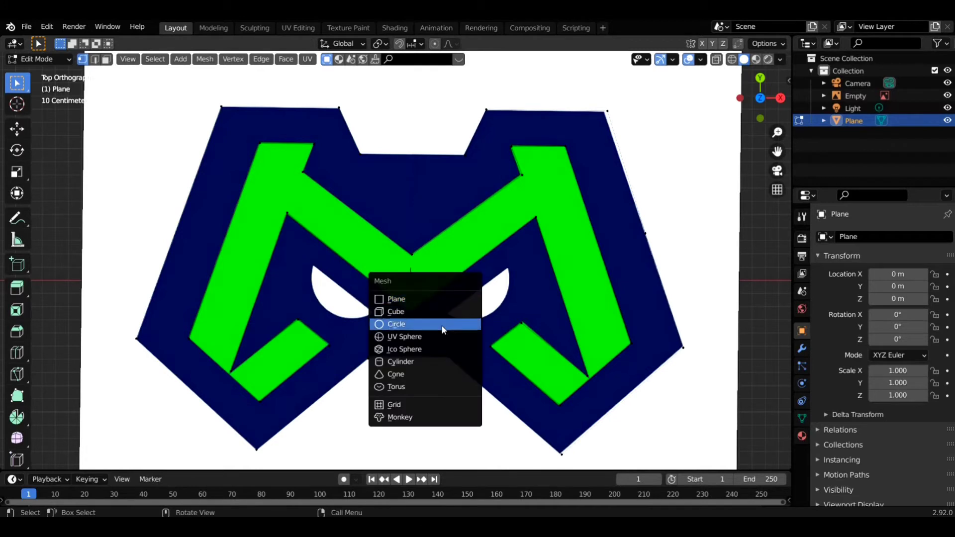
click(422, 361)
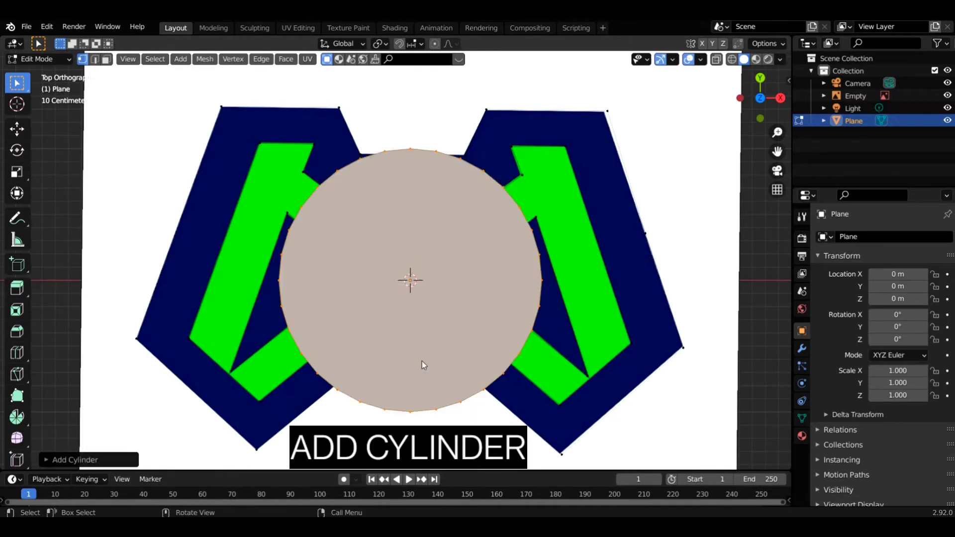
key(s)
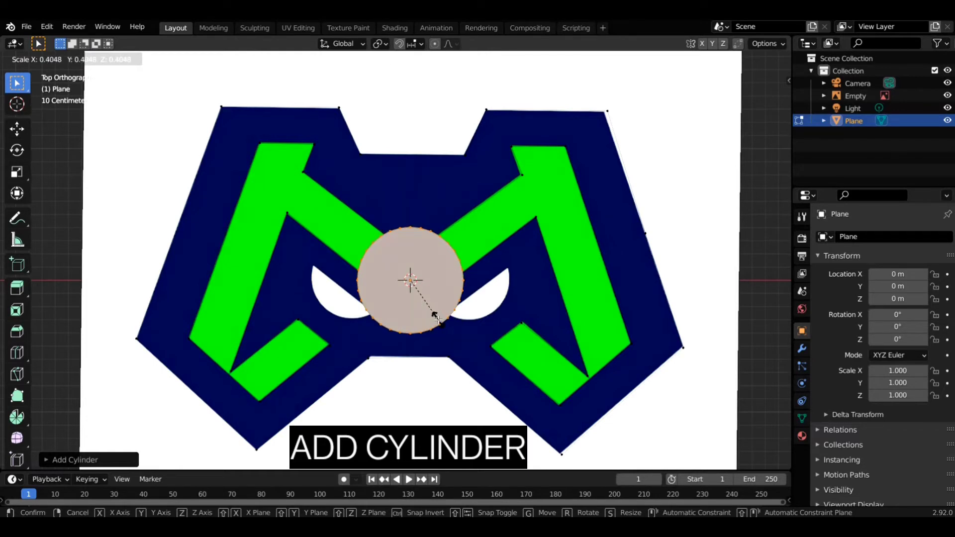
click(437, 319)
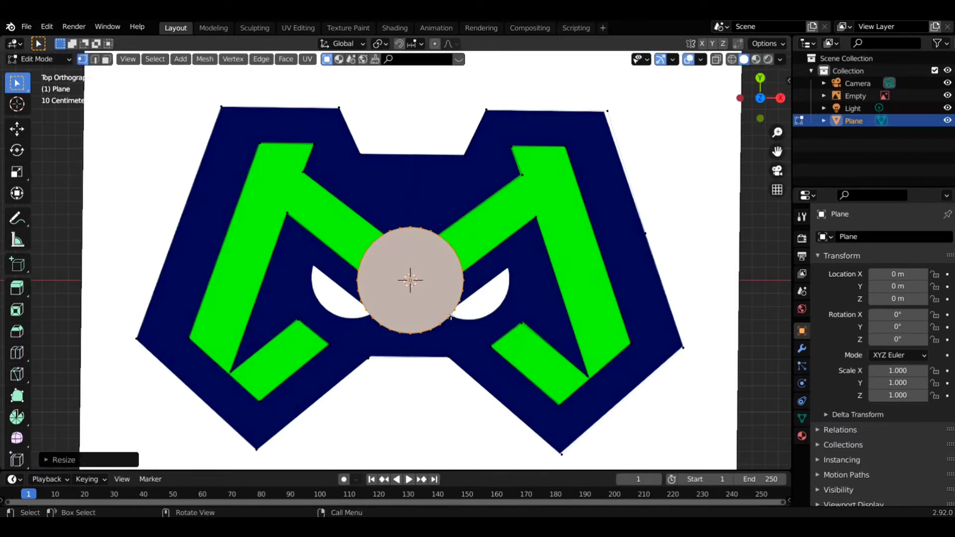
key(g)
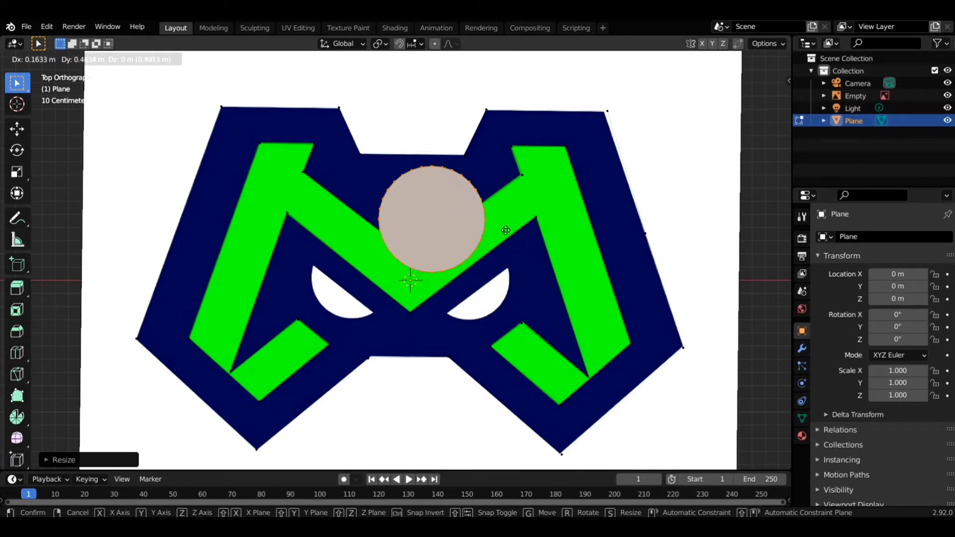
click(492, 309)
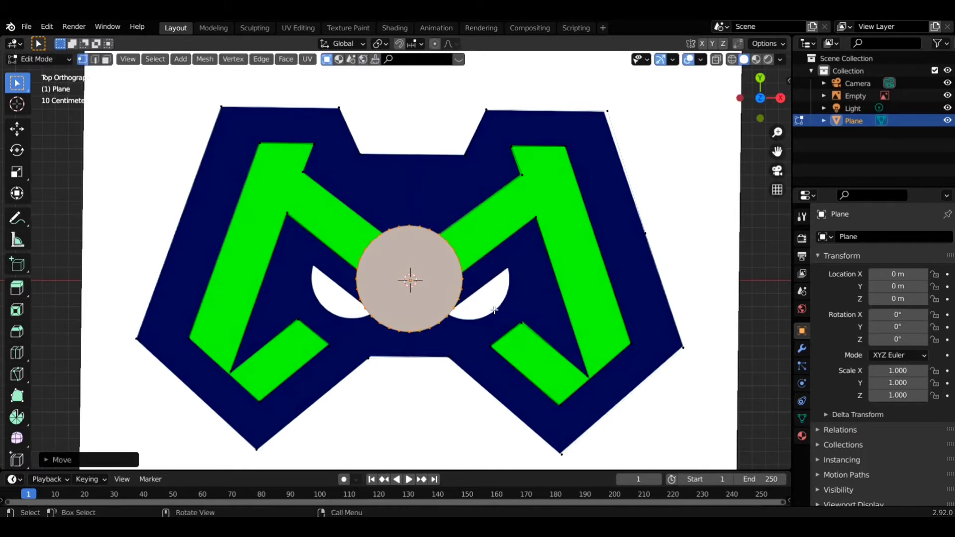
Shrink the circle slightly and move it over the right eye.
key(s)
click(486, 301)
key(g)
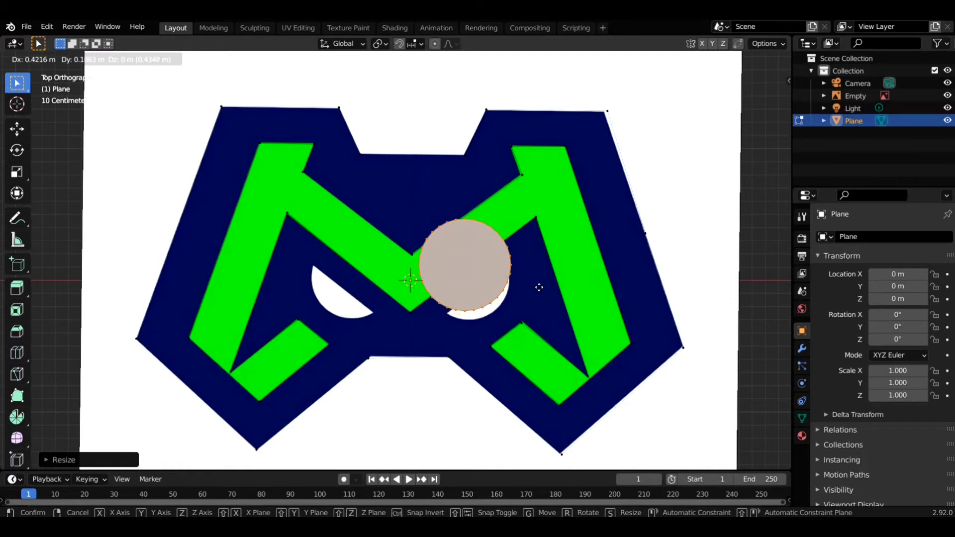
click(538, 291)
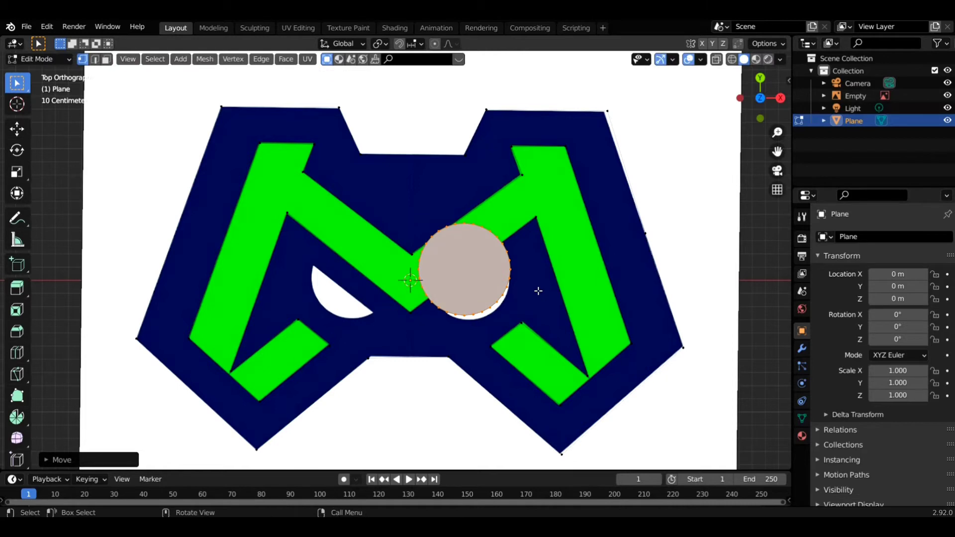
key(s)
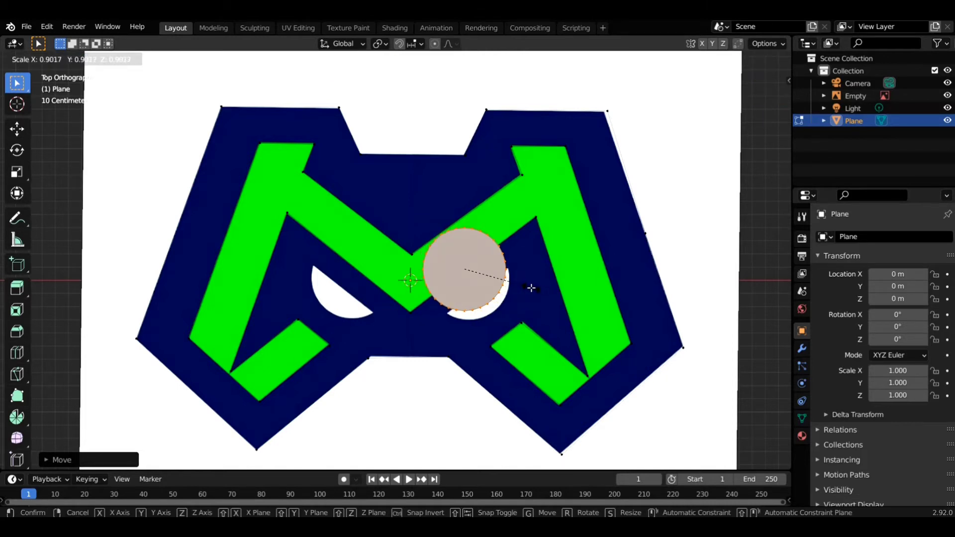
click(531, 288)
key(g)
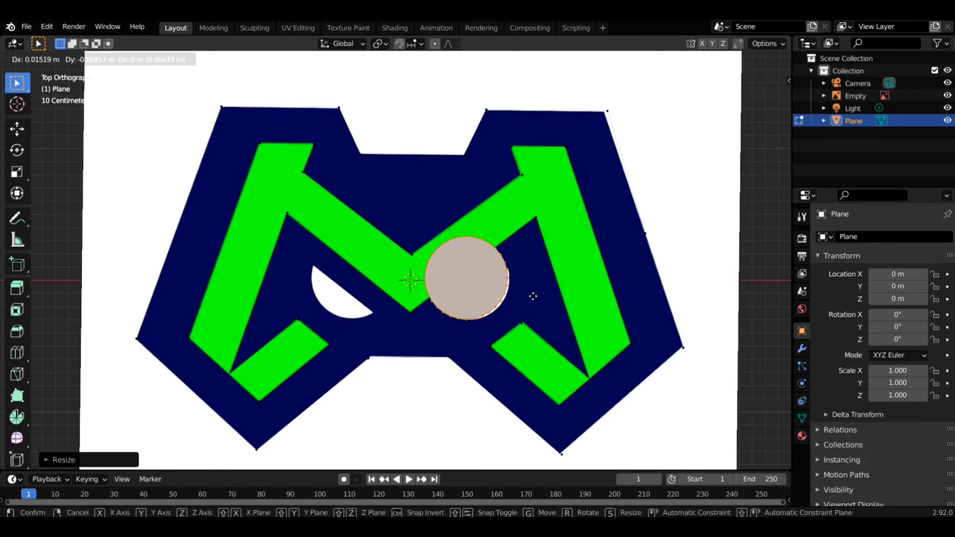
click(535, 297)
Zoom in, settle the circle onto the right eye's curve, and select one edge vertex.
scroll(533, 297, up, 2)
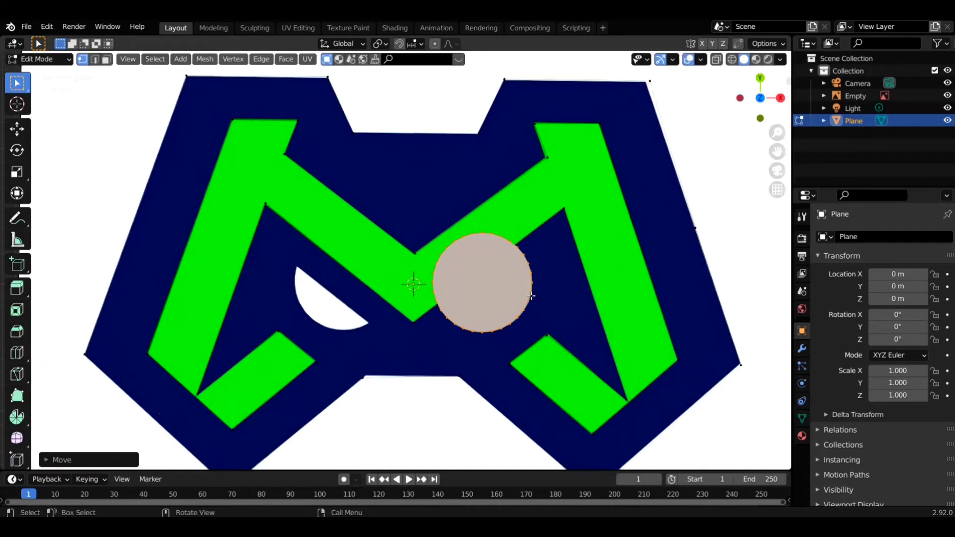
scroll(533, 297, up, 1)
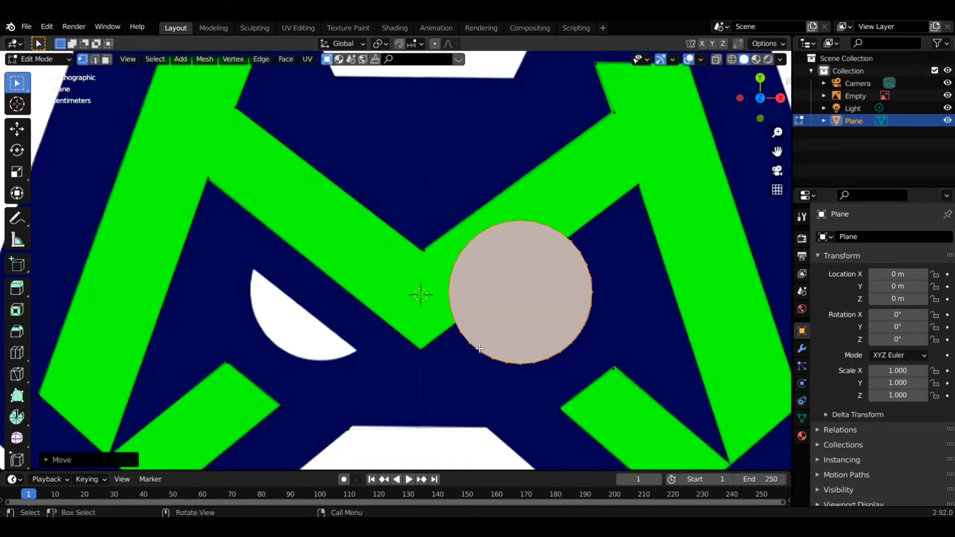
key(g)
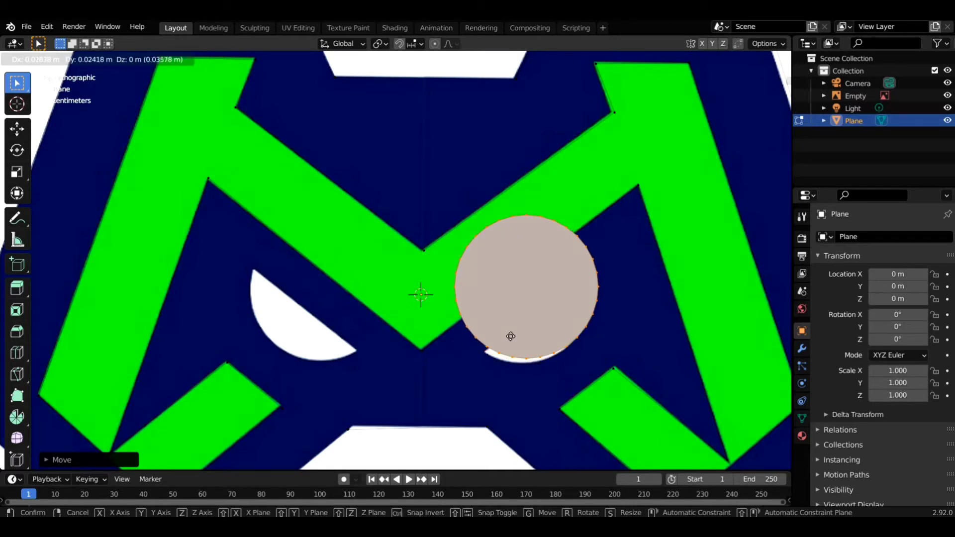
click(506, 341)
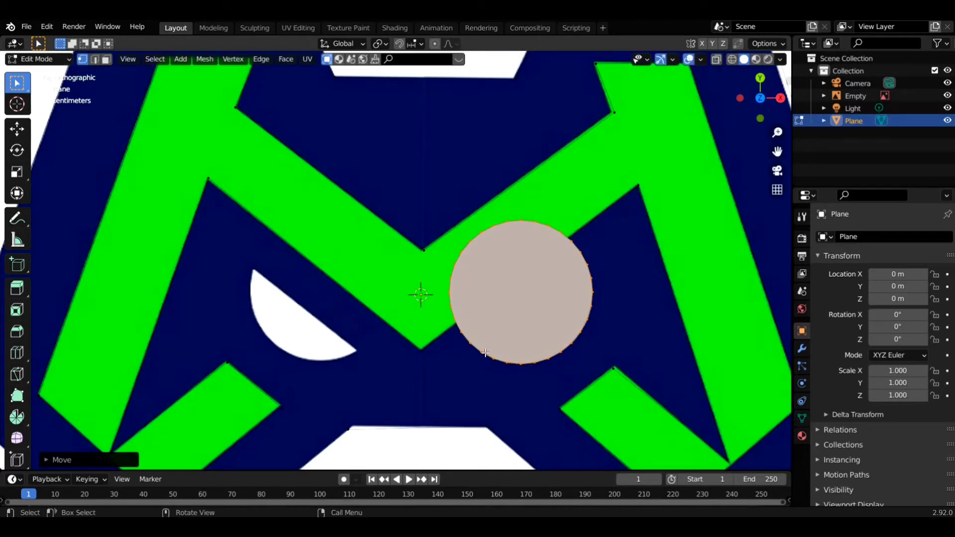
click(495, 347)
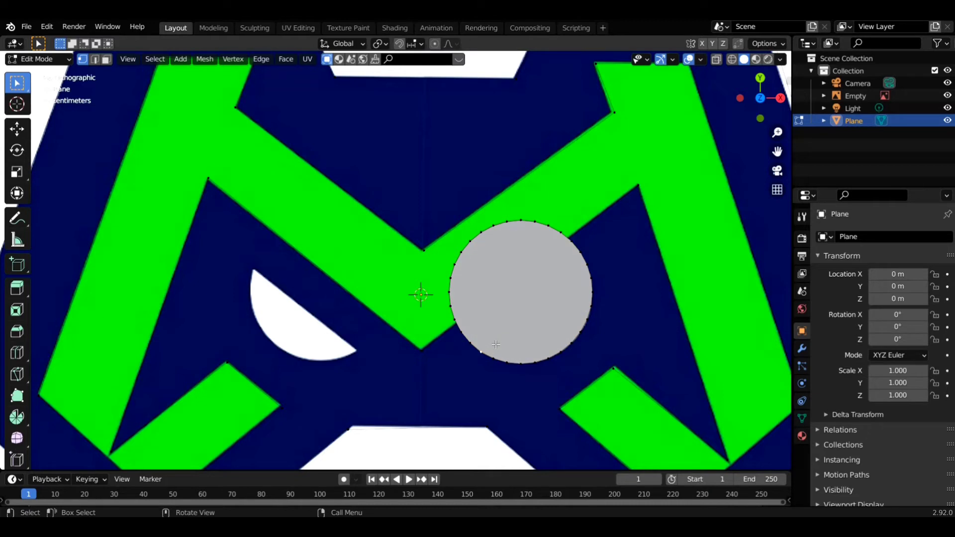
Extrude a new edge from the selected circle vertex.
key(e)
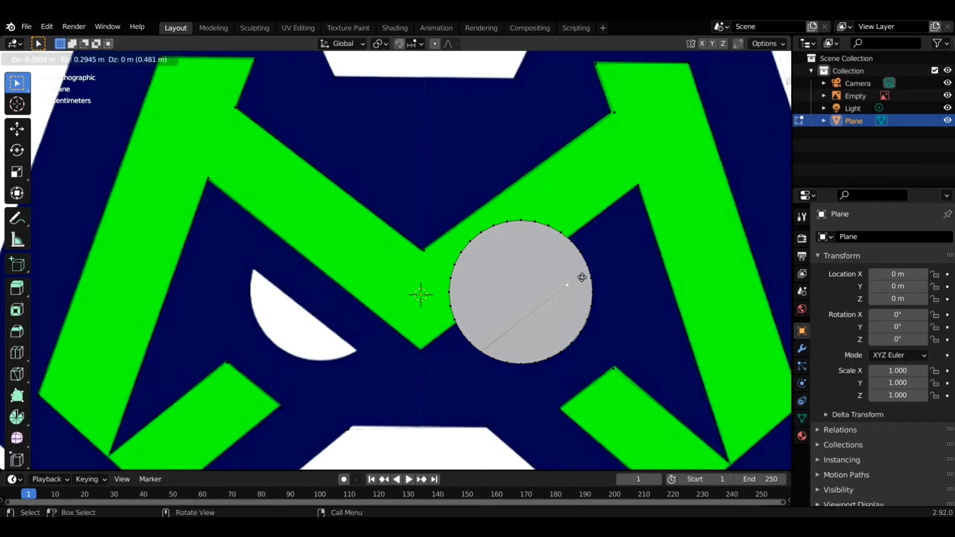
click(601, 257)
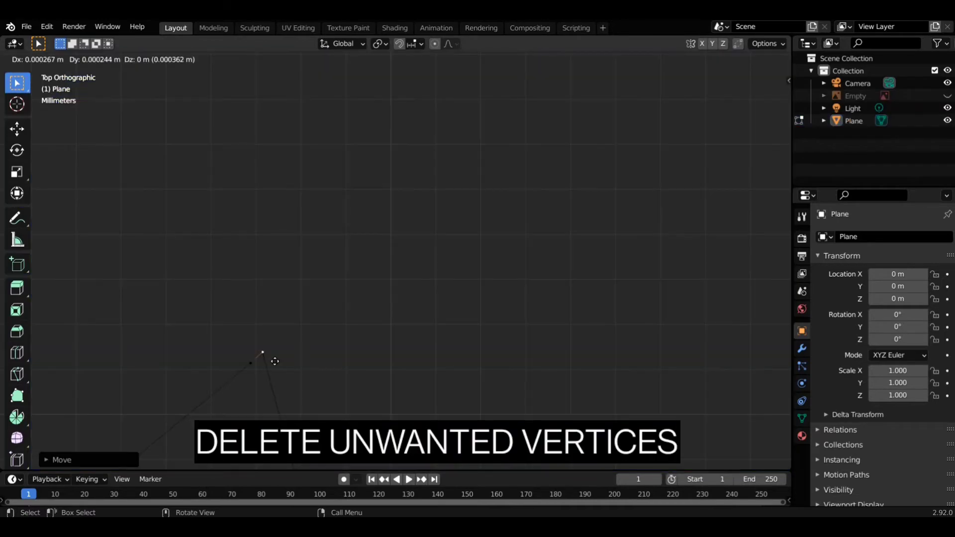
click(263, 352)
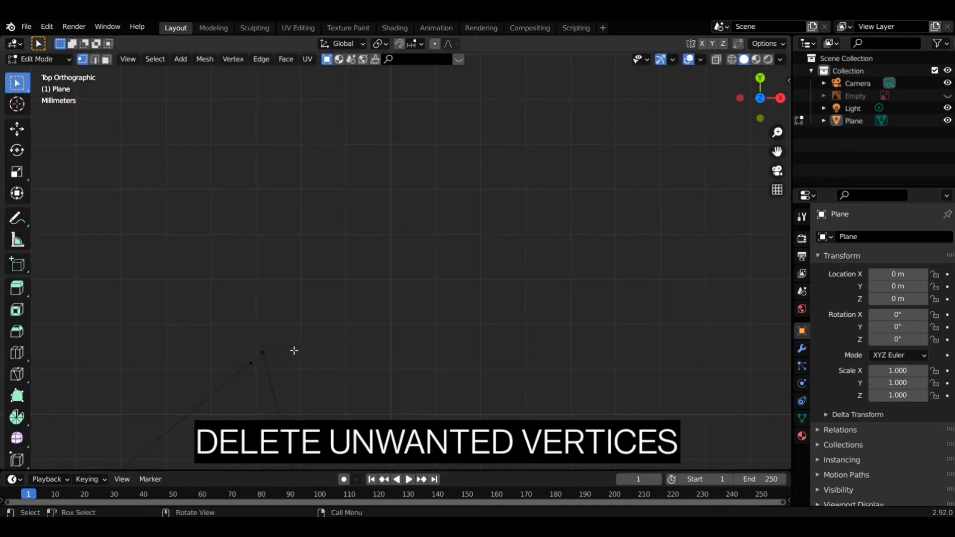
scroll(299, 346, down, 5)
scroll(305, 342, down, 5)
scroll(304, 340, down, 5)
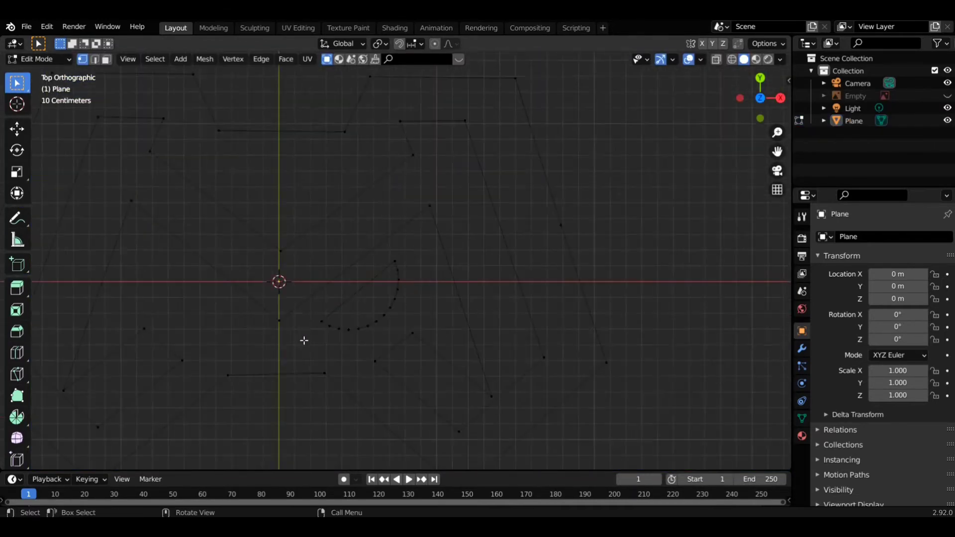
Box-select the circle's lower and right arc vertices, try repositioning them, then undo.
drag(315, 317, 388, 337)
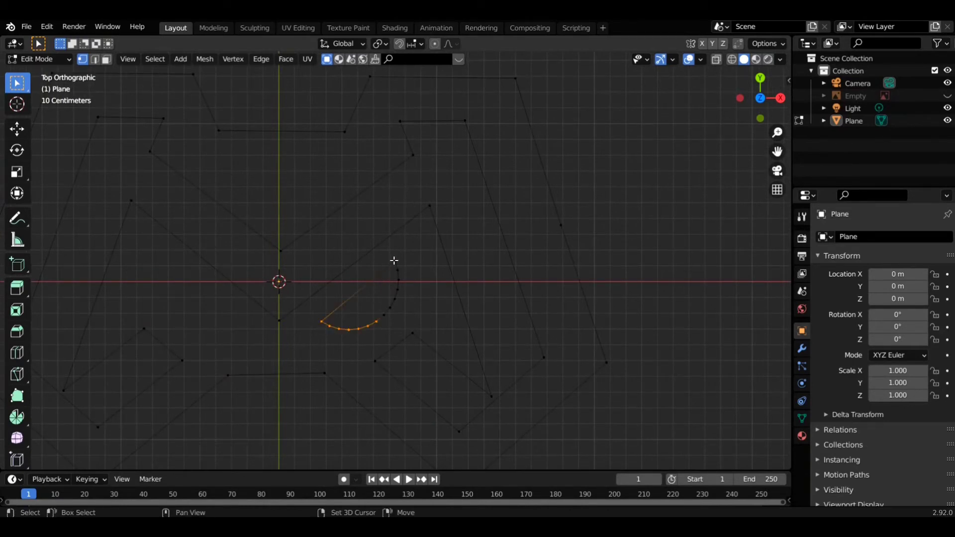
shift+drag(394, 260, 404, 324)
shift+drag(388, 262, 416, 283)
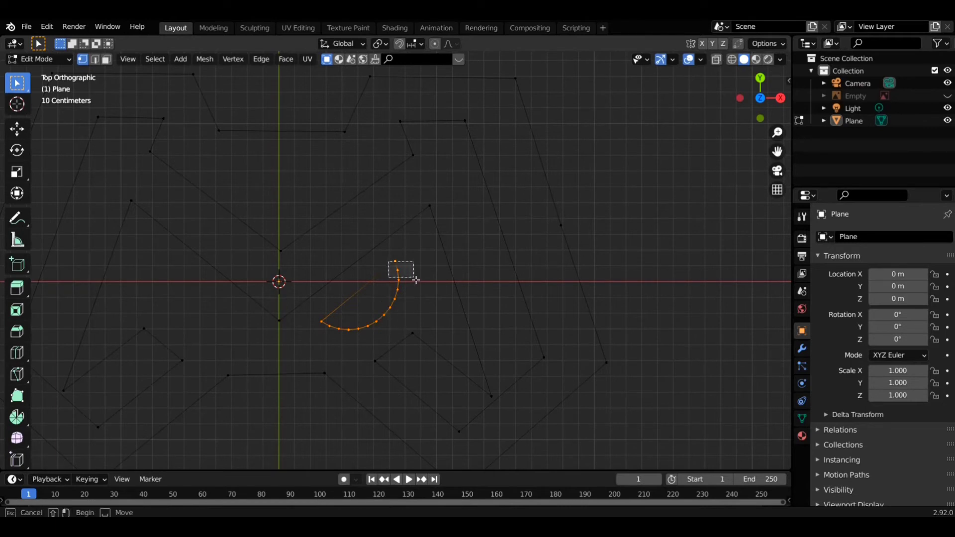
key(g)
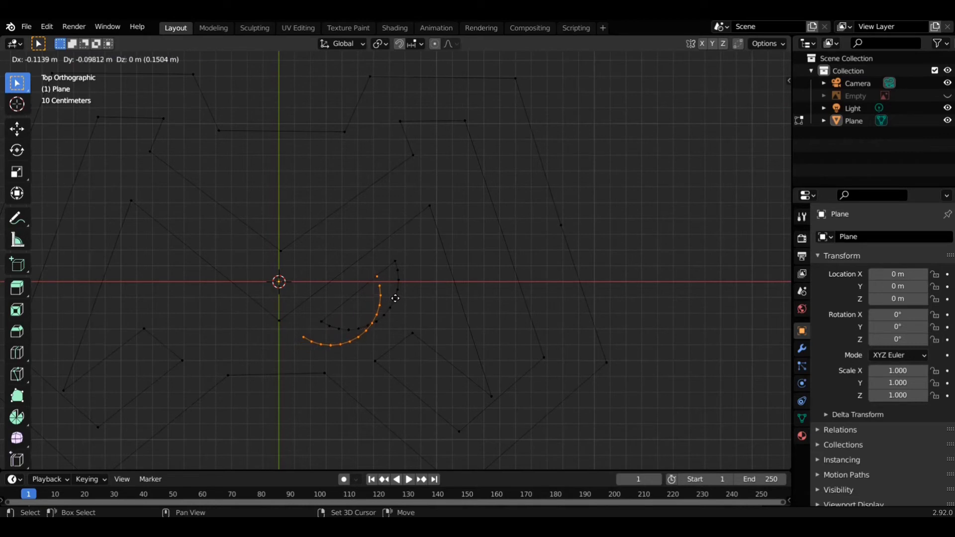
click(395, 299)
key(ctrl+z)
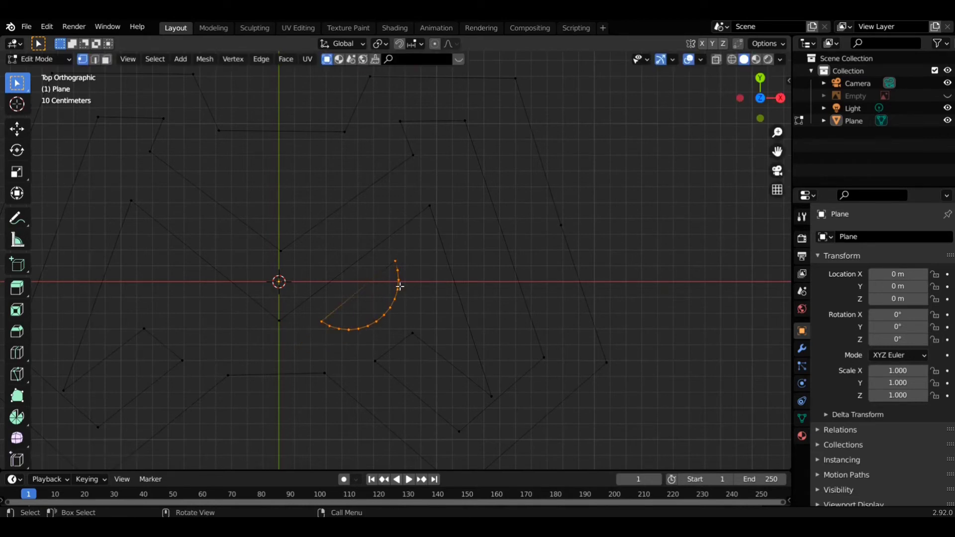
Zoom in and select the vertex at the end of the long extruded edge.
scroll(400, 287, up, 1)
scroll(403, 265, up, 3)
scroll(403, 264, up, 2)
scroll(404, 264, up, 2)
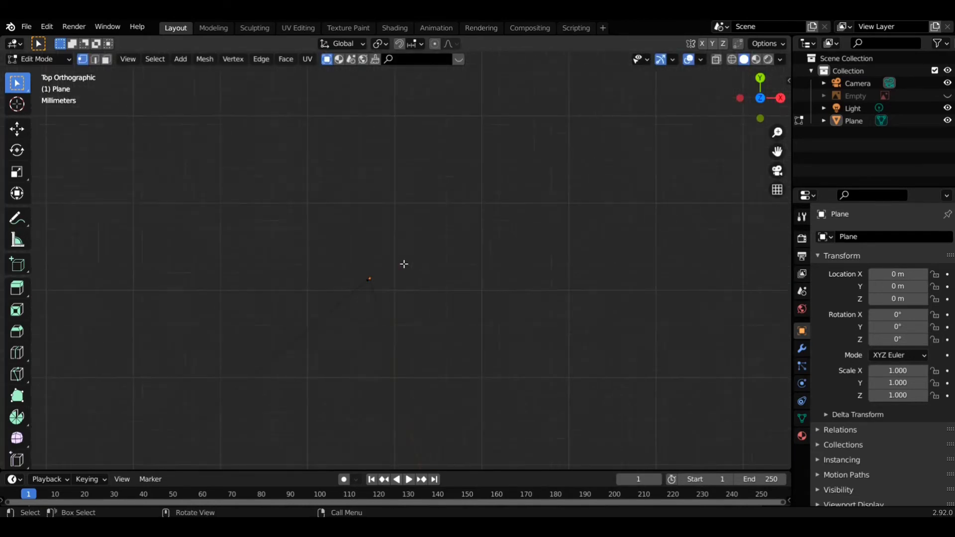
scroll(404, 264, up, 1)
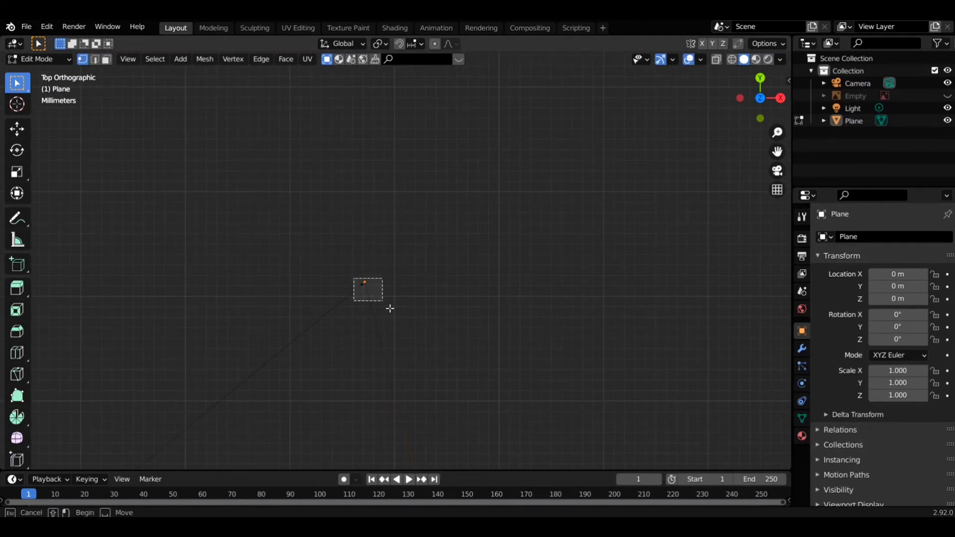
shift+drag(354, 280, 390, 309)
scroll(382, 293, down, 3)
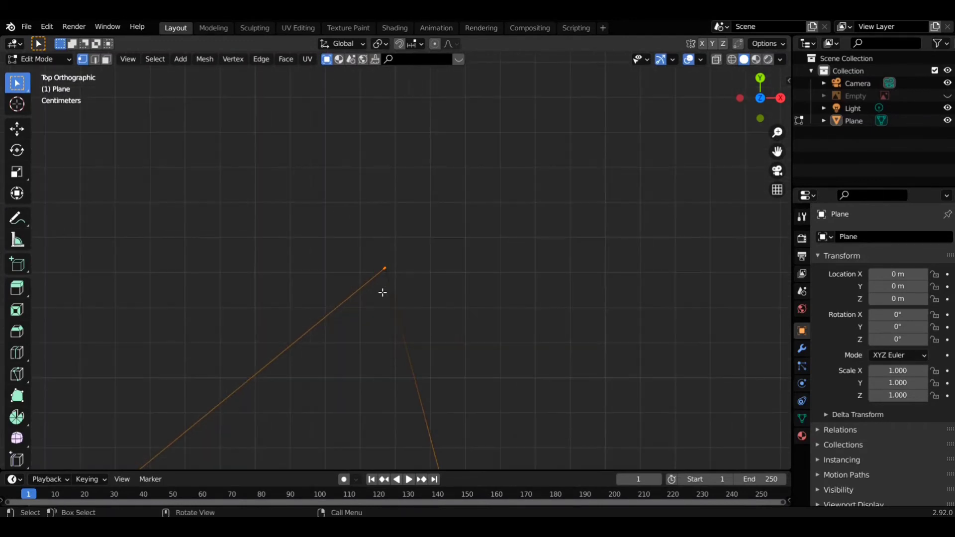
scroll(387, 285, up, 2)
scroll(387, 282, up, 4)
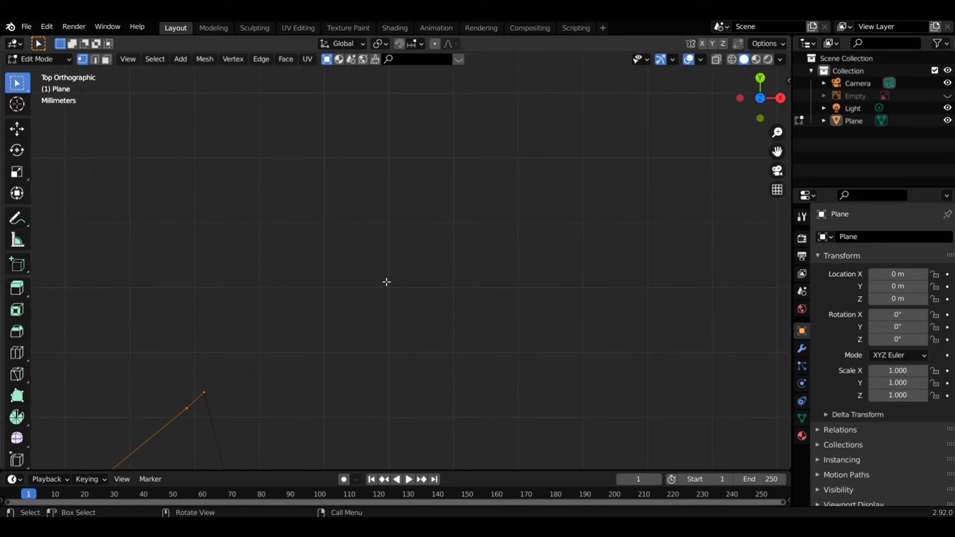
scroll(384, 284, down, 5)
scroll(384, 284, down, 3)
scroll(384, 283, down, 4)
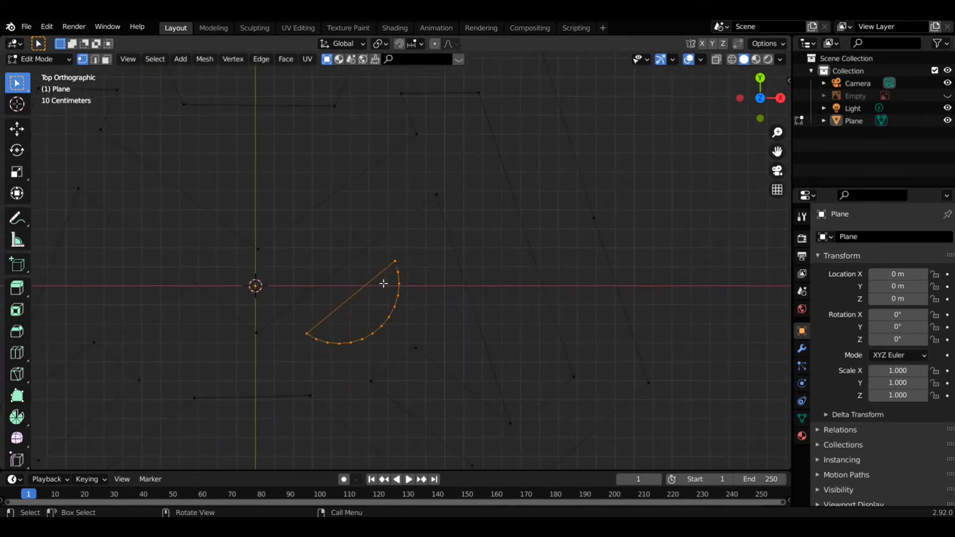
Duplicate the half-moon eye shape and place the copy over the left eye.
key(shift+d)
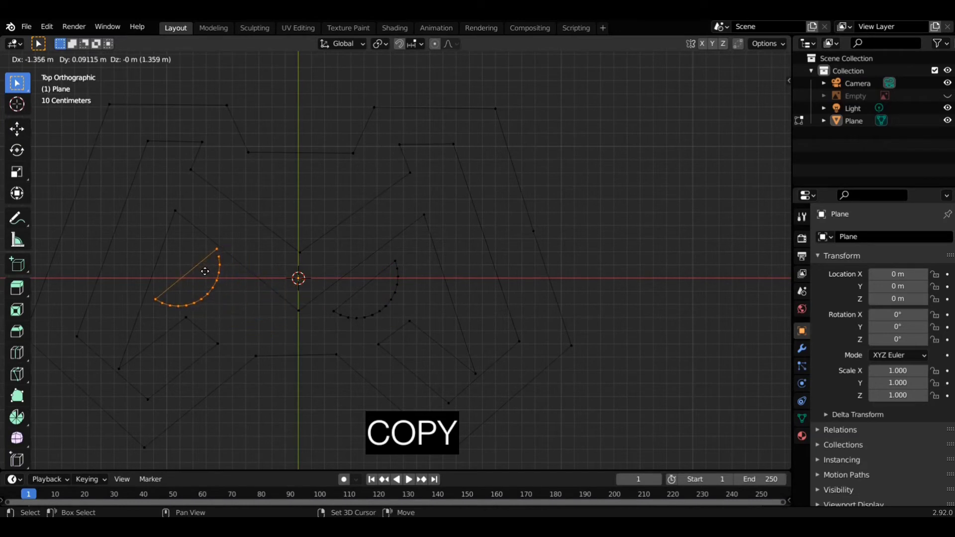
click(205, 271)
key(g)
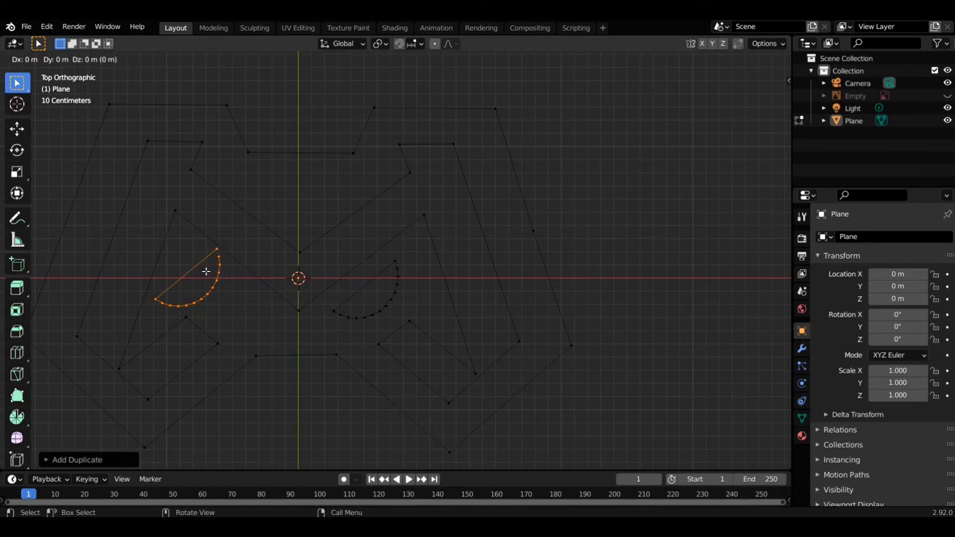
key(e)
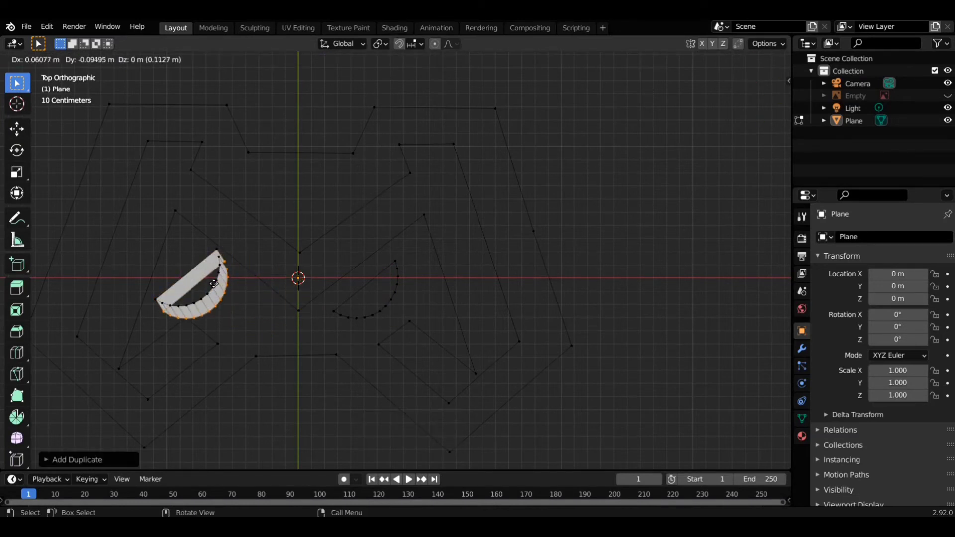
right_click(209, 276)
key(ctrl+z)
Rotate and move the copy into the left eye position, fine-tuning its angle.
key(r)
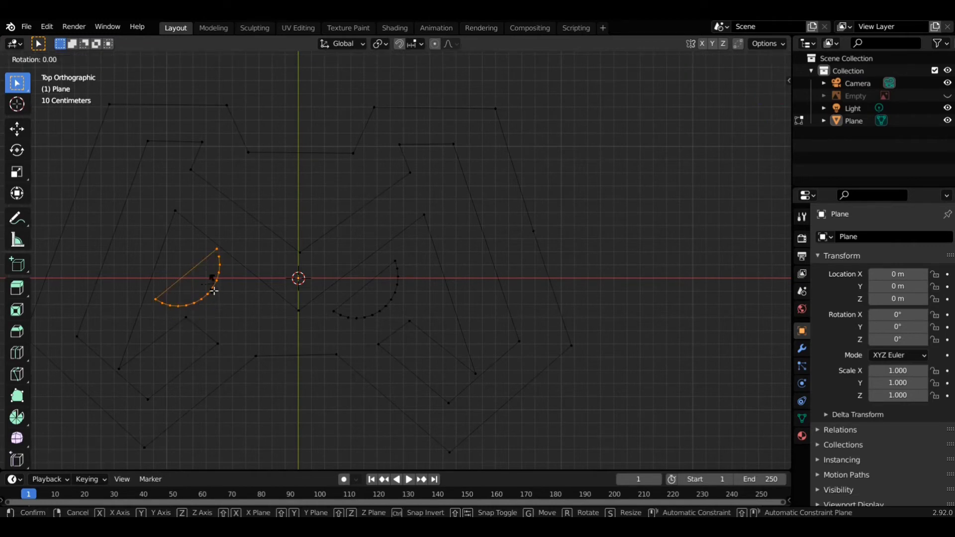
click(202, 313)
key(g)
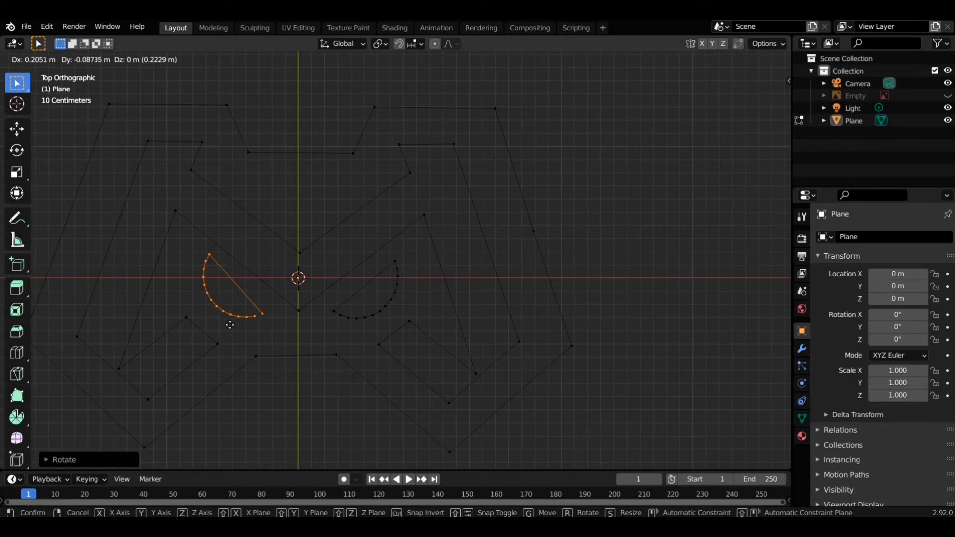
click(230, 325)
key(r)
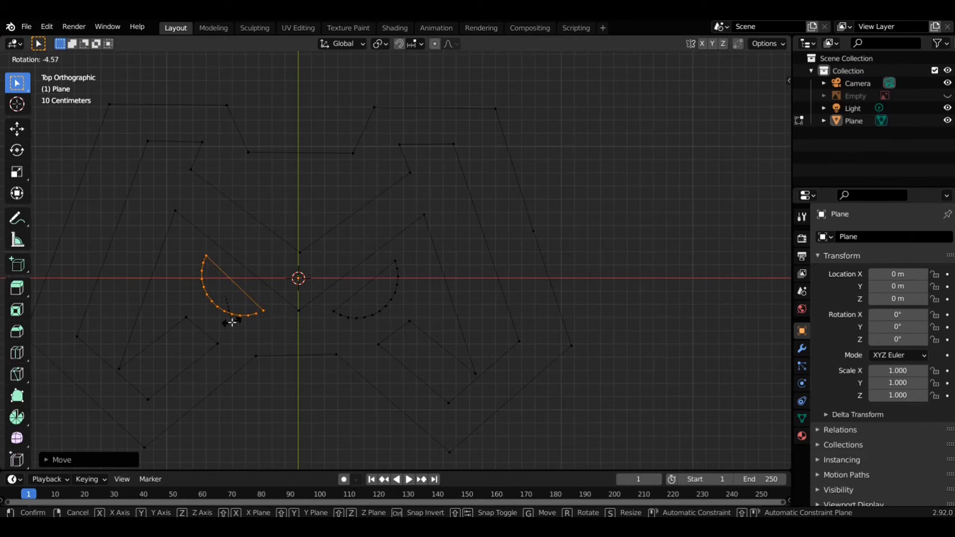
click(232, 322)
key(r)
click(233, 322)
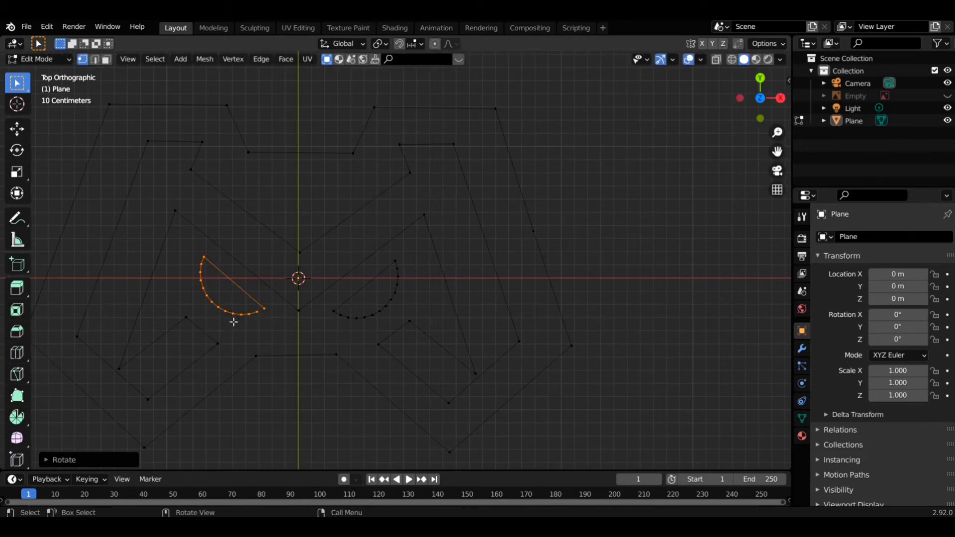
key(g)
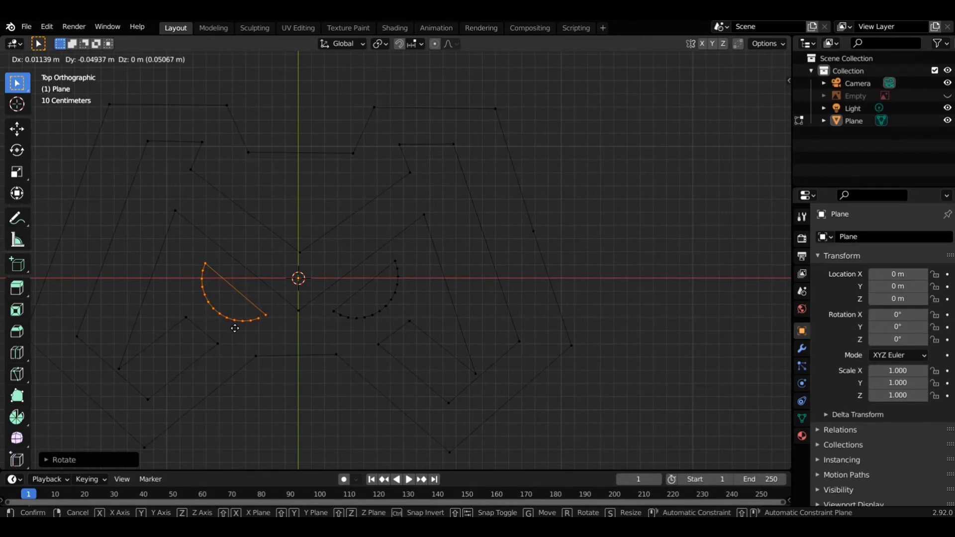
click(235, 328)
Extend the left eye arc's end vertex with two new vertices, then frame the whole mesh.
scroll(273, 312, up, 4)
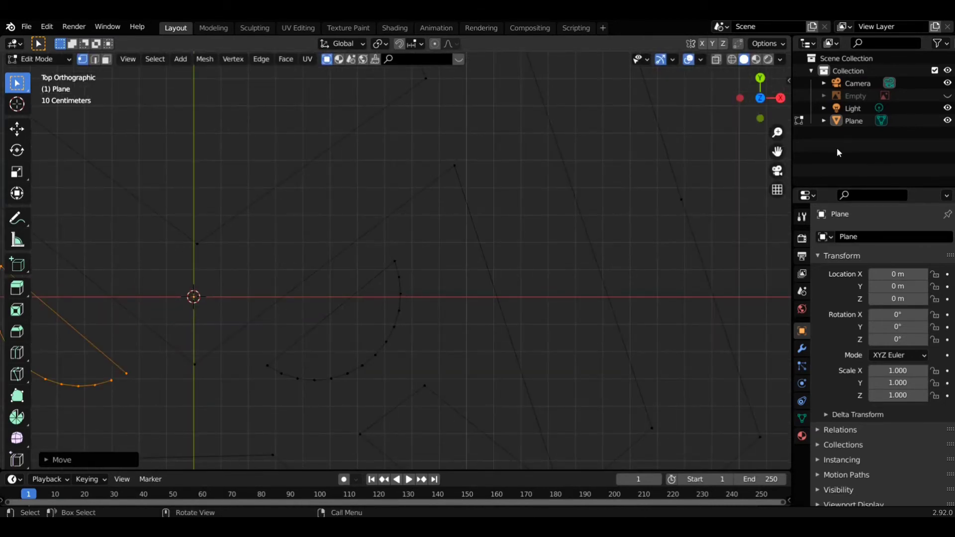
mouse_move(344, 336)
shift+middle_down()
mouse_move(519, 261)
mouse_move(577, 255)
shift+middle_up()
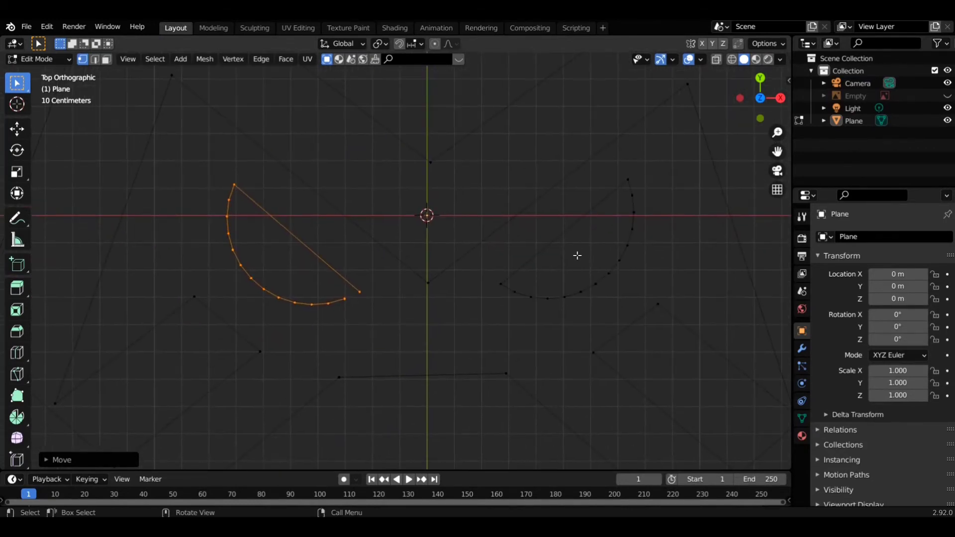
scroll(321, 325, up, 3)
key(alt+a)
click(291, 339)
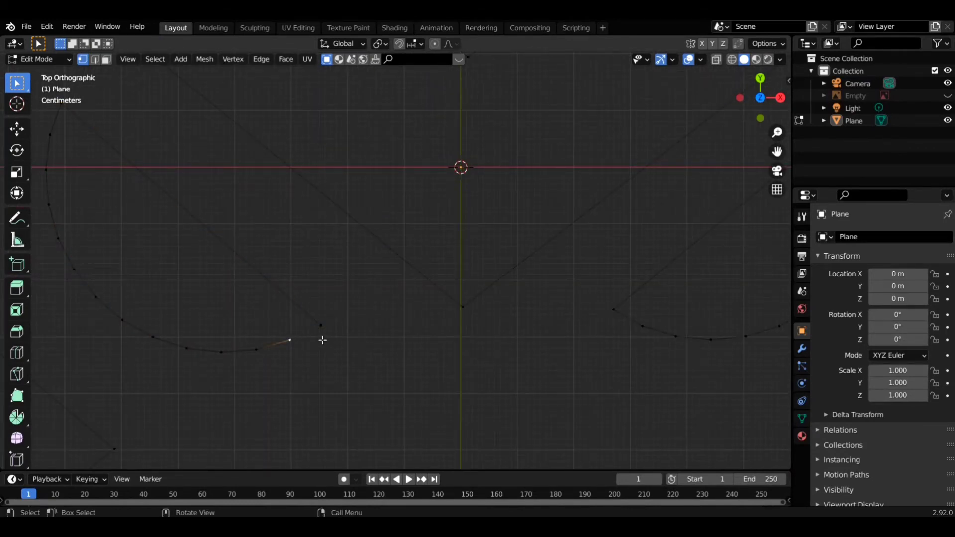
key(g)
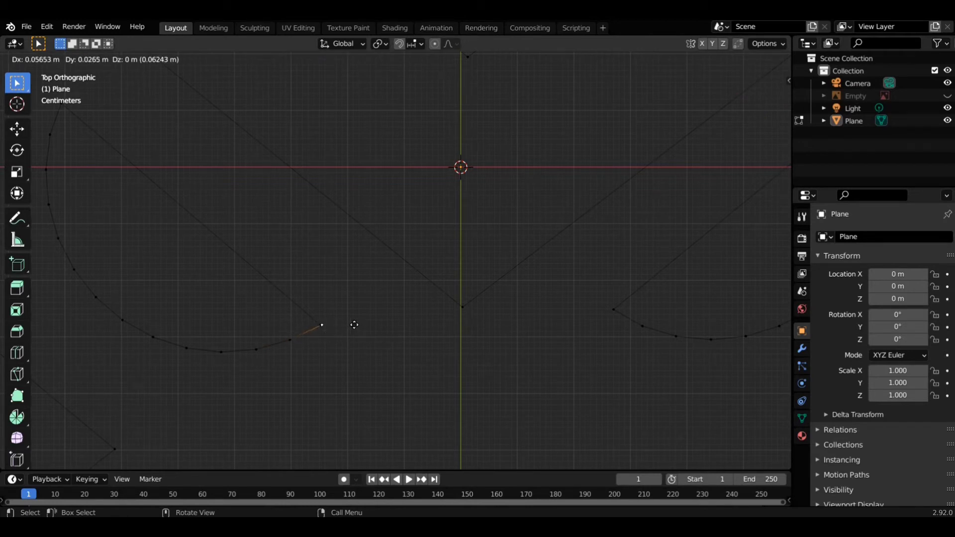
click(351, 327)
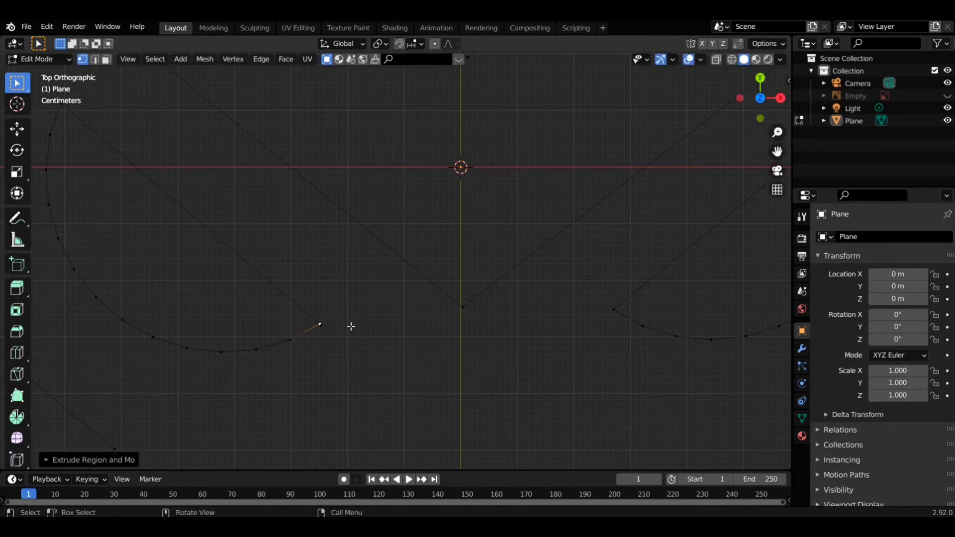
scroll(307, 338, up, 3)
key(e)
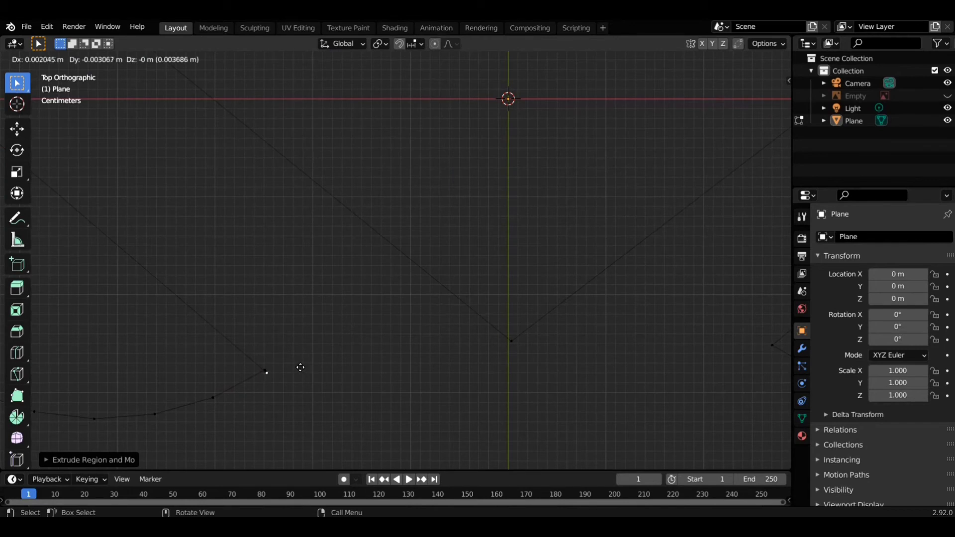
click(301, 369)
key(2)
key(Home)
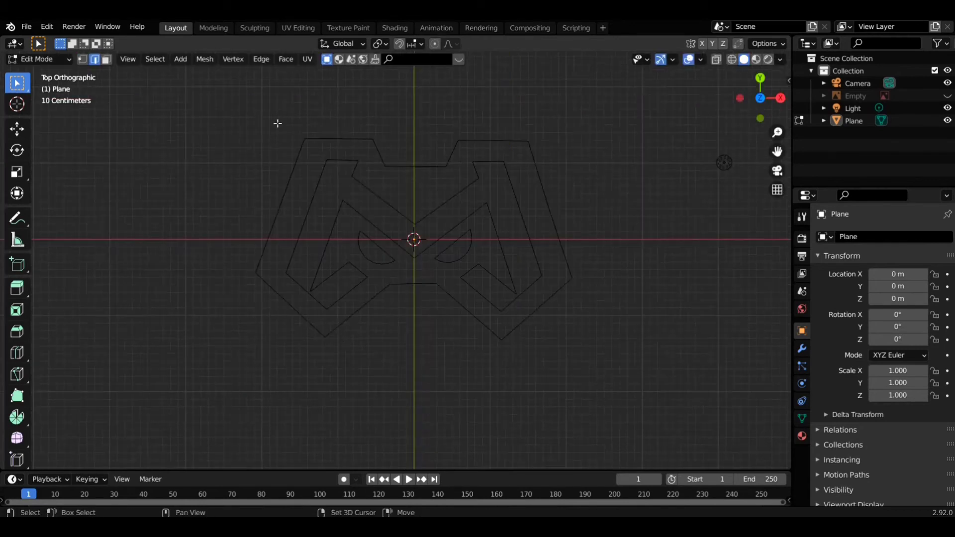
Select all the outer boundary edges of the logo base.
click(325, 152)
shift+click(377, 149)
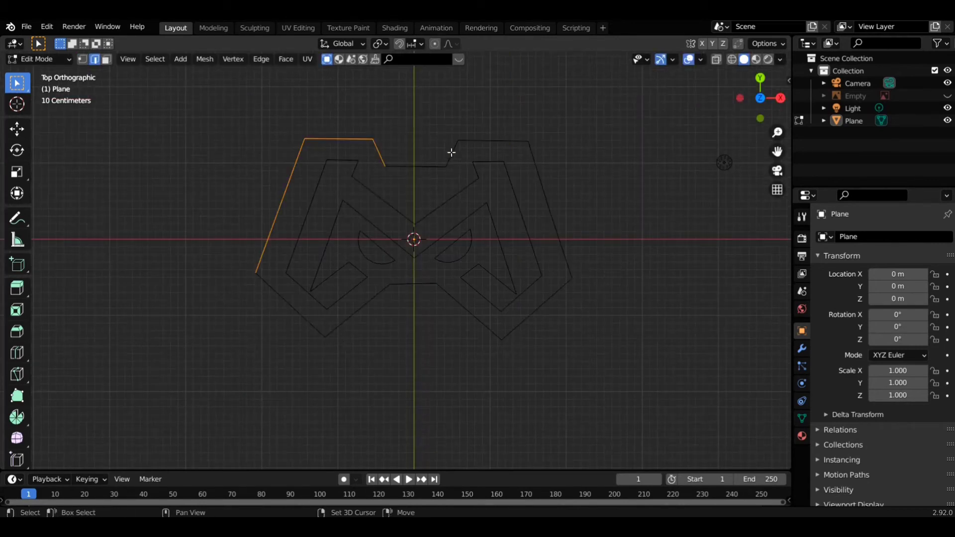
shift+click(452, 152)
shift+click(426, 169)
shift+click(292, 310)
shift+drag(335, 310, 383, 338)
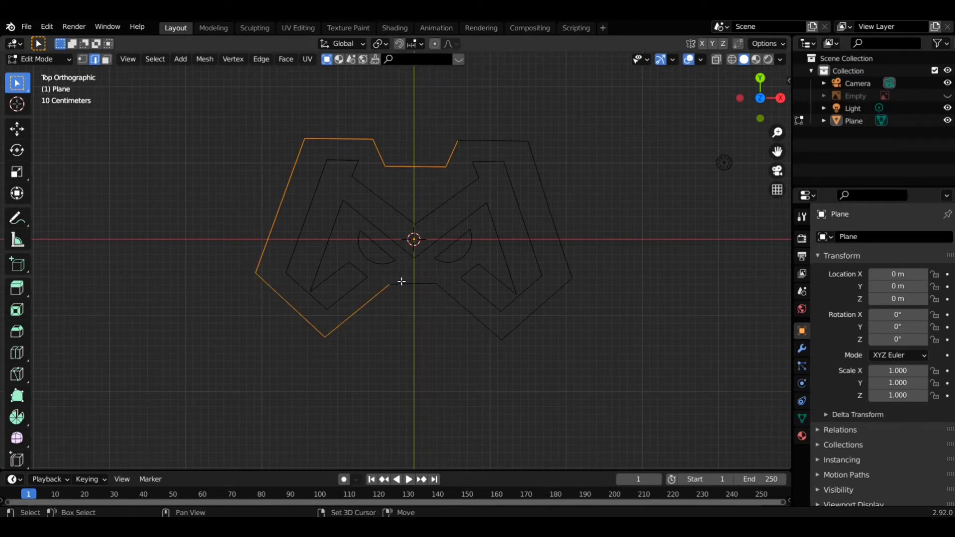
mouse_move(398, 278)
shift+mouse_down()
mouse_move(436, 324)
mouse_move(490, 349)
mouse_move(561, 311)
shift+mouse_up()
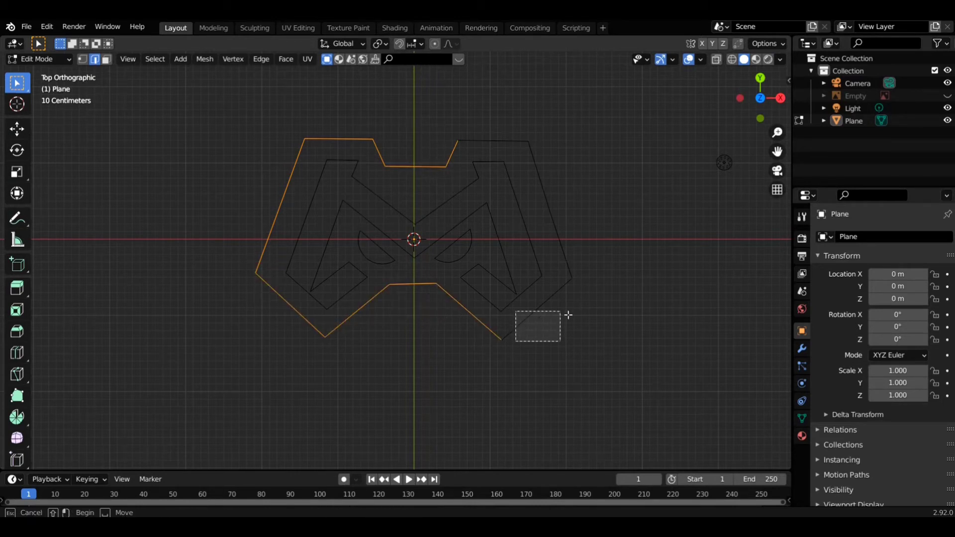
shift+drag(565, 261, 549, 213)
shift+drag(507, 129, 546, 170)
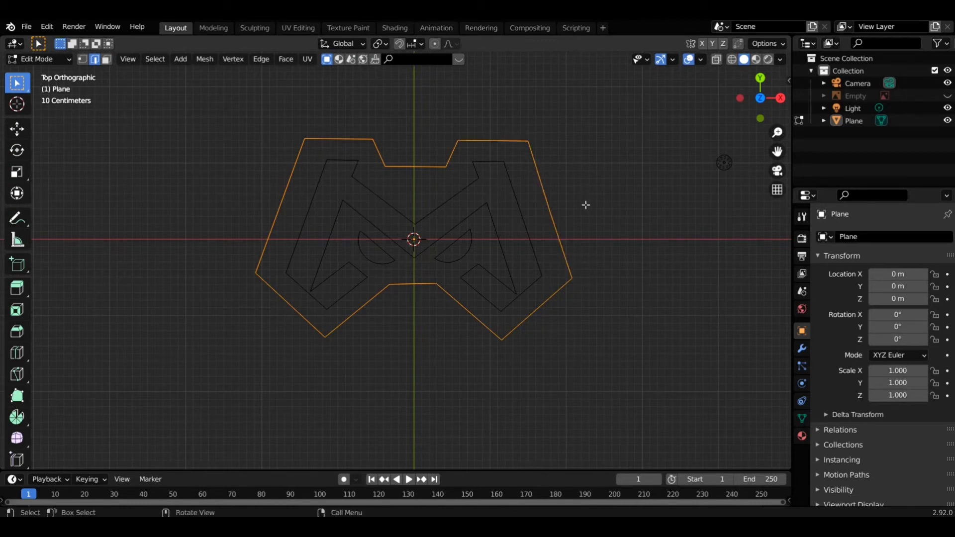
Fill the boundary with a face and select that face in face select mode.
key(f)
click(600, 206)
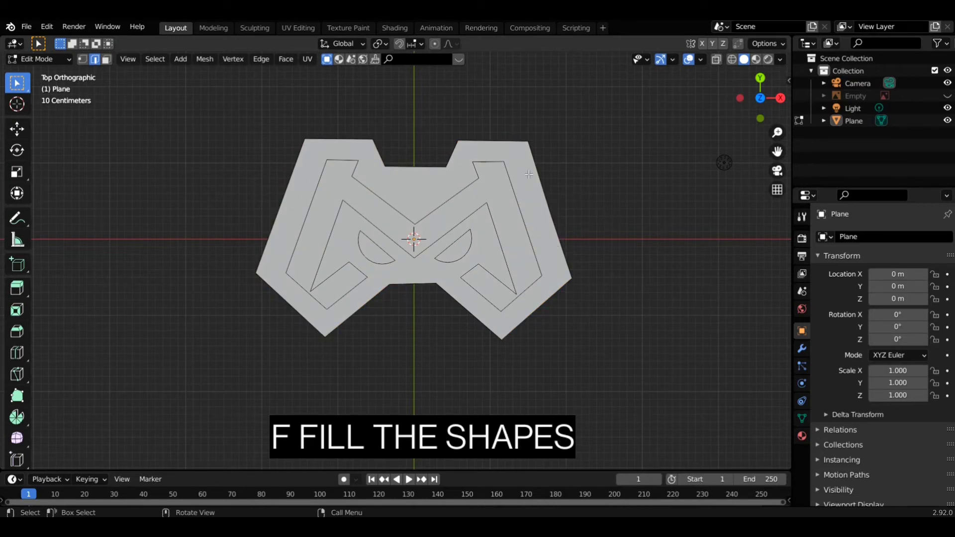
click(106, 59)
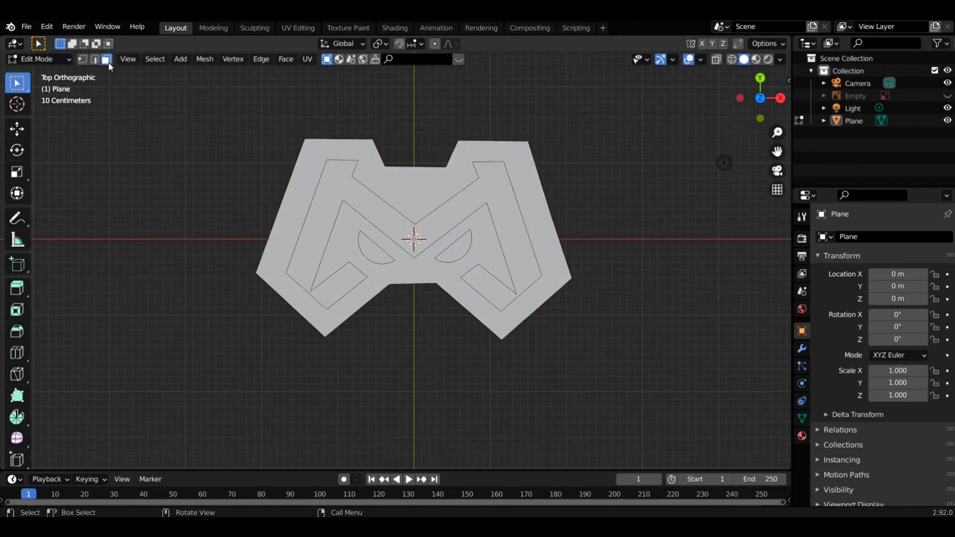
click(318, 153)
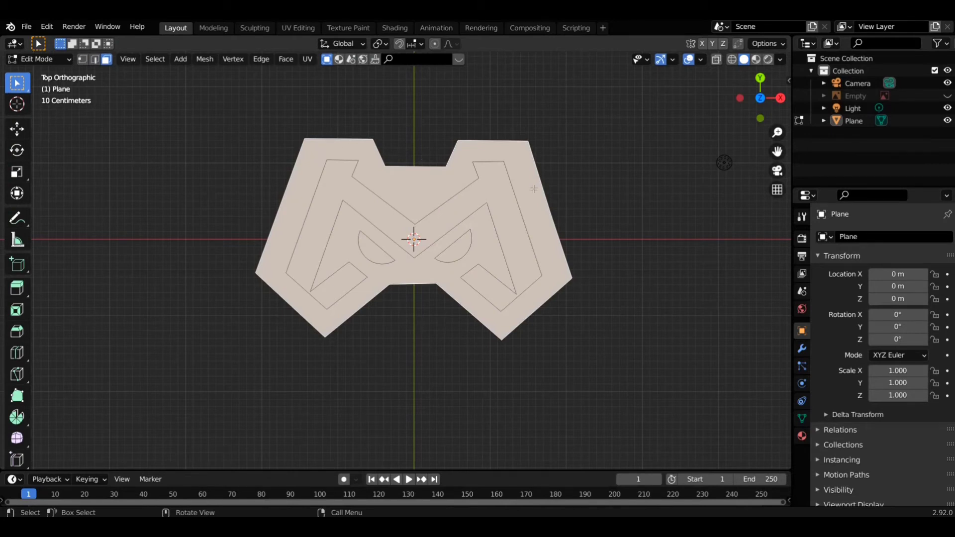
Try lowering the base face along Z in front view, undo it, and orbit to an angle.
key(KP_1)
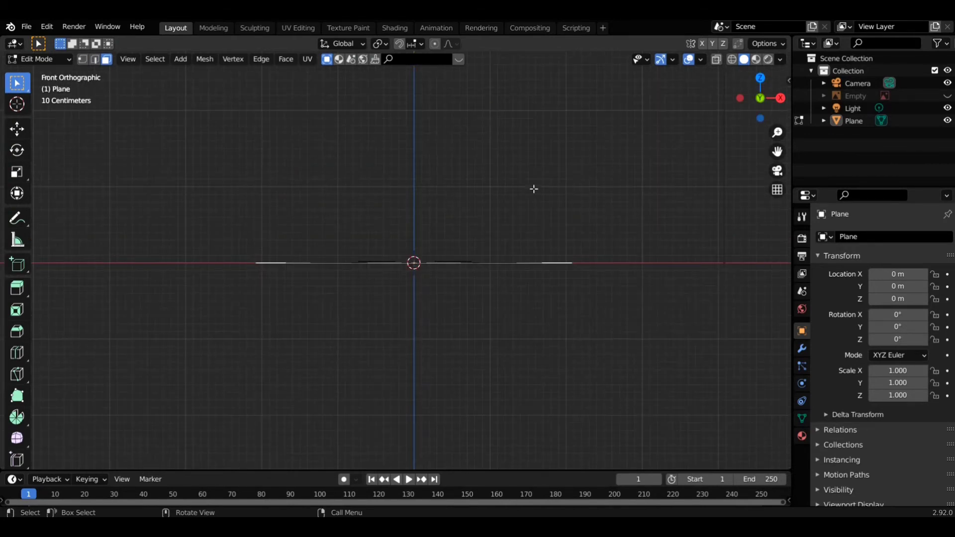
key(g)
key(z)
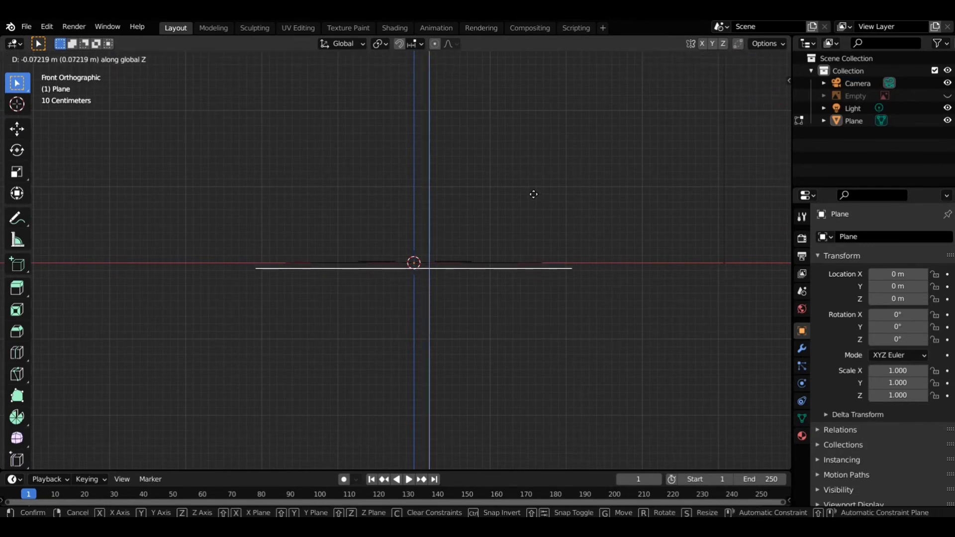
click(534, 194)
key(ctrl+z)
mouse_move(529, 194)
middle_down()
mouse_move(516, 259)
mouse_move(506, 219)
middle_up()
scroll(515, 259, up, 2)
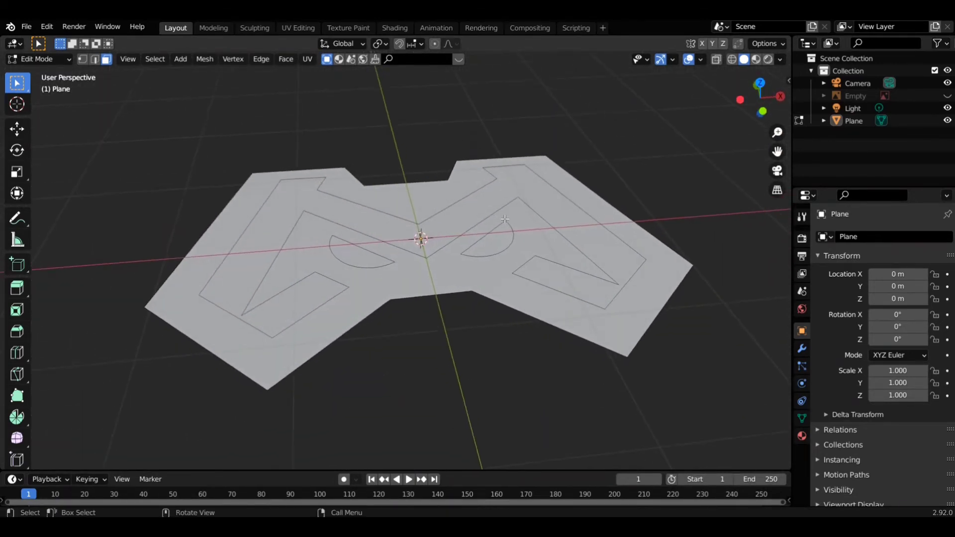
Pick several M outline edges in edge mode and extend to all connected M edges with Ctrl+L.
click(94, 64)
scroll(278, 187, up, 2)
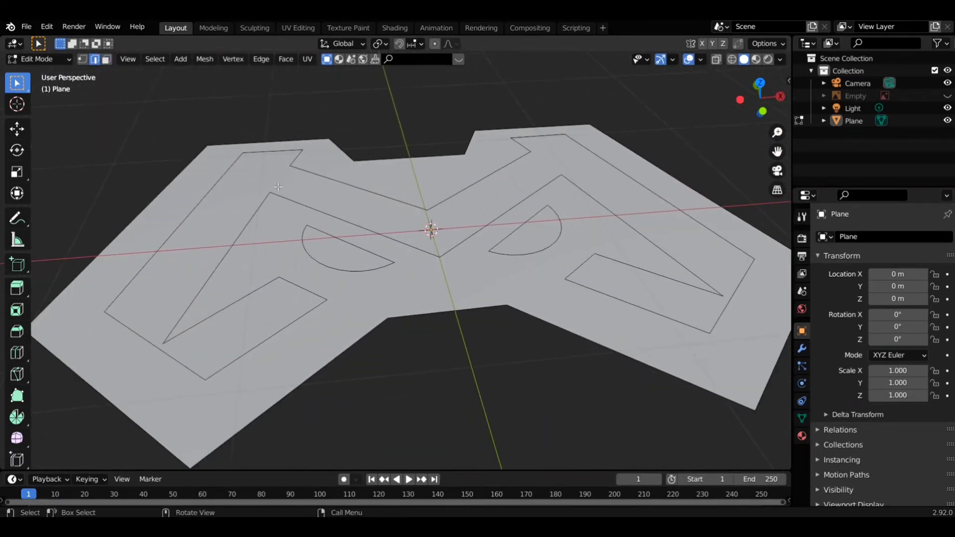
alt+shift+click(276, 210)
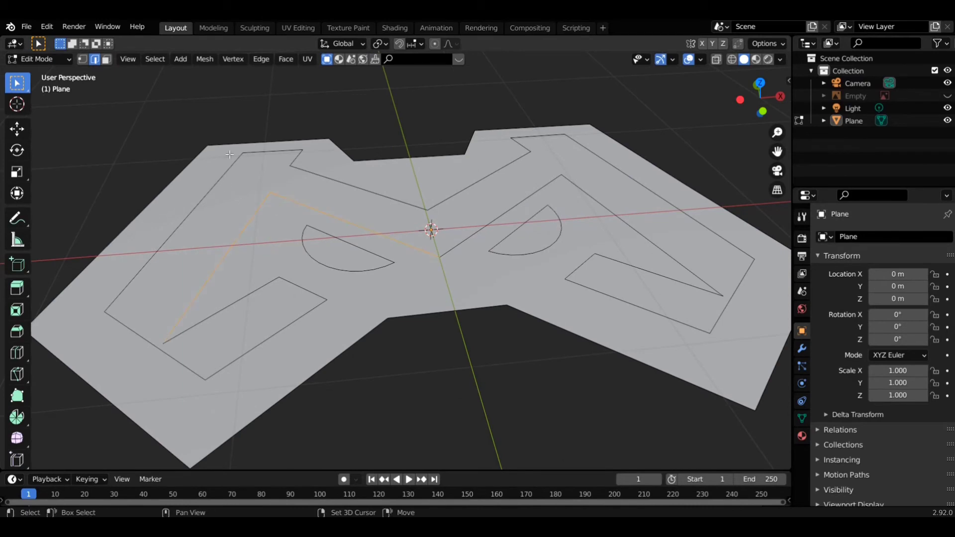
alt+shift+click(264, 152)
alt+shift+click(298, 158)
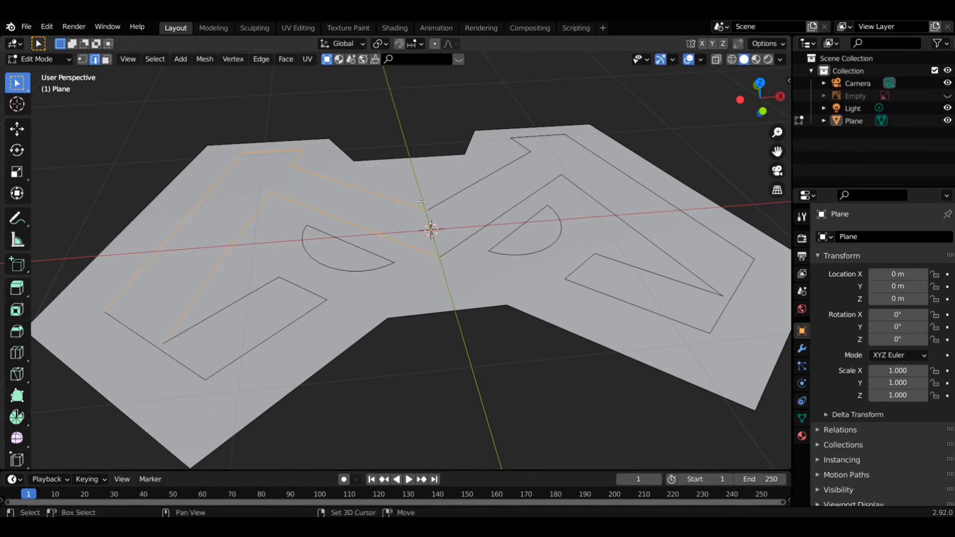
alt+shift+click(517, 156)
shift+drag(507, 136, 529, 149)
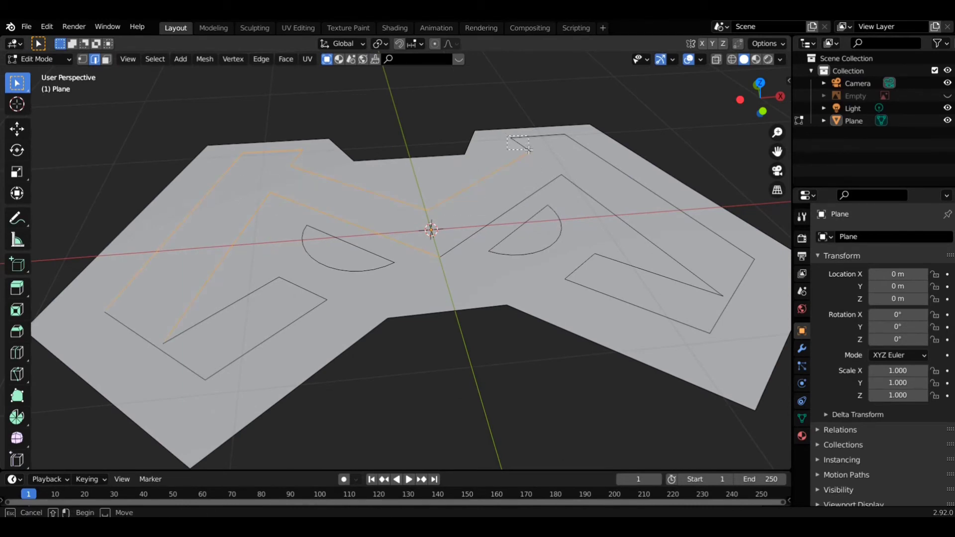
key(ctrl+l)
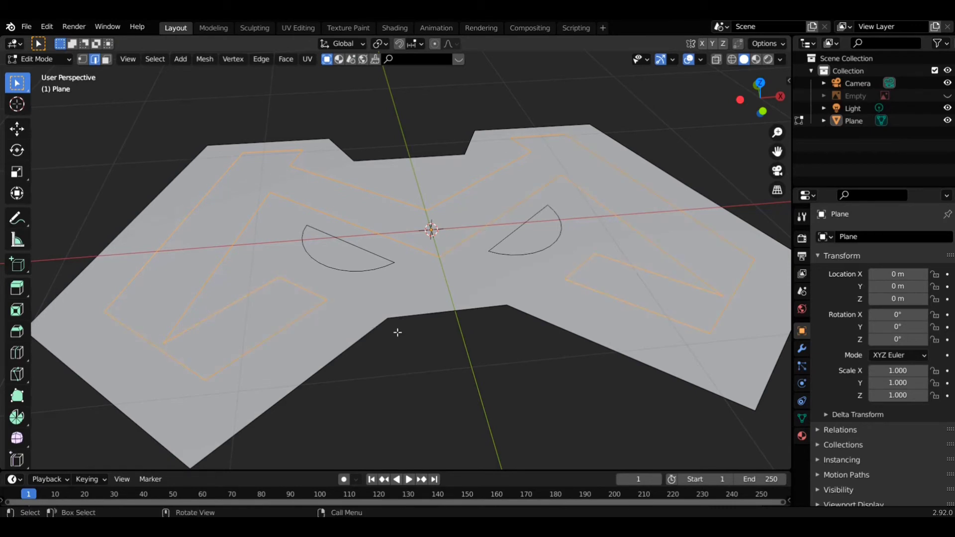
Extrude the logo plane downward in front view to give it thickness.
key(KP_1)
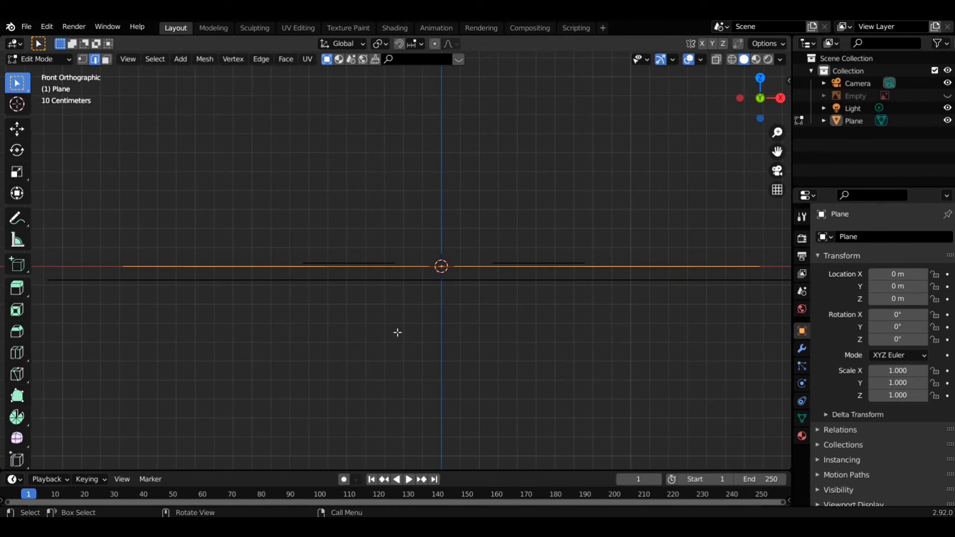
scroll(397, 332, down, 1)
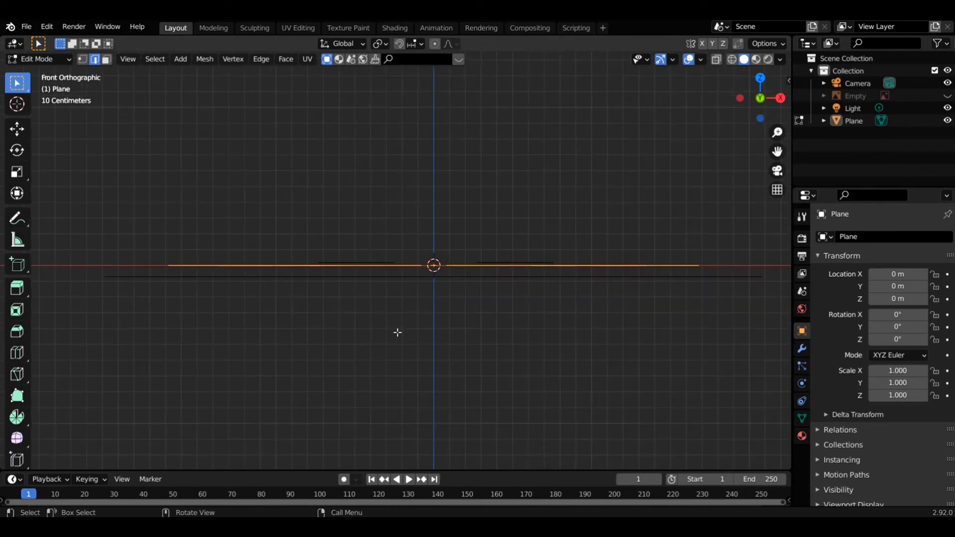
key(KP_7)
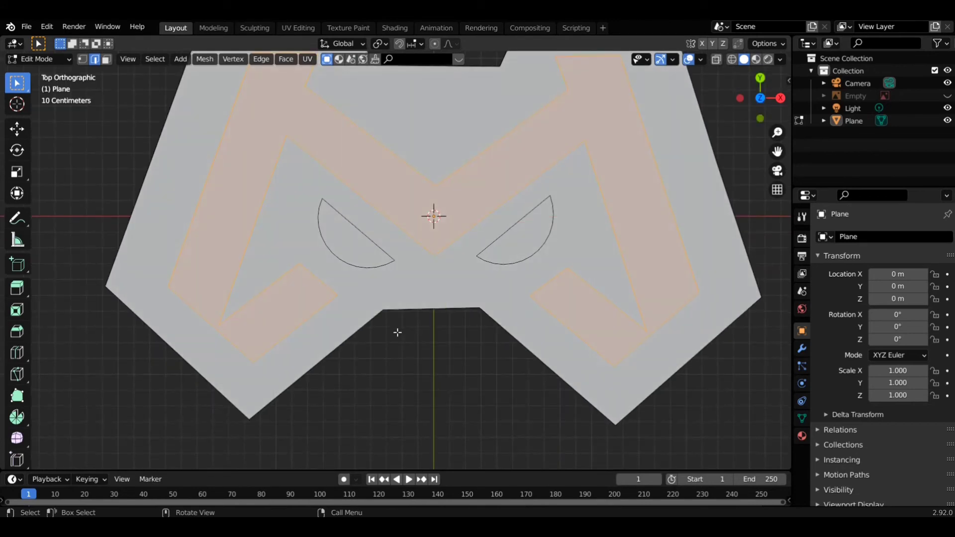
key(KP_1)
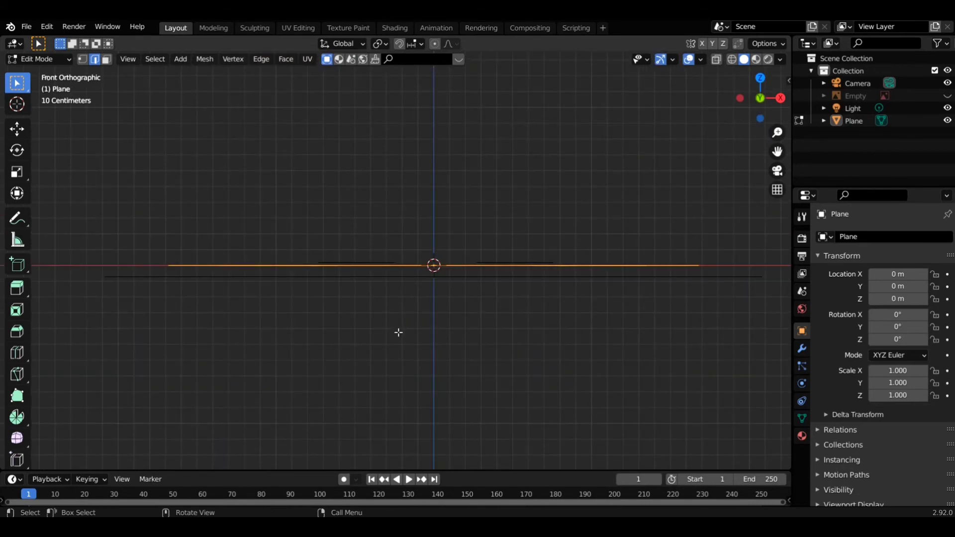
key(e)
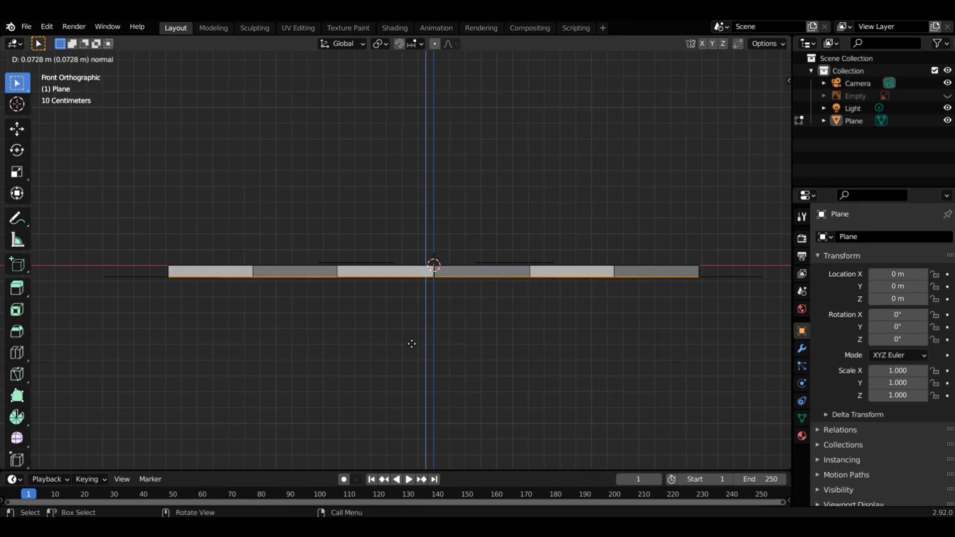
click(412, 344)
mouse_move(405, 339)
middle_down()
mouse_move(416, 396)
mouse_move(405, 383)
middle_up()
mouse_move(346, 431)
middle_down()
mouse_move(422, 392)
mouse_move(403, 353)
middle_up()
Move the extruded bottom lower along Z and orbit to check the slab.
key(KP_1)
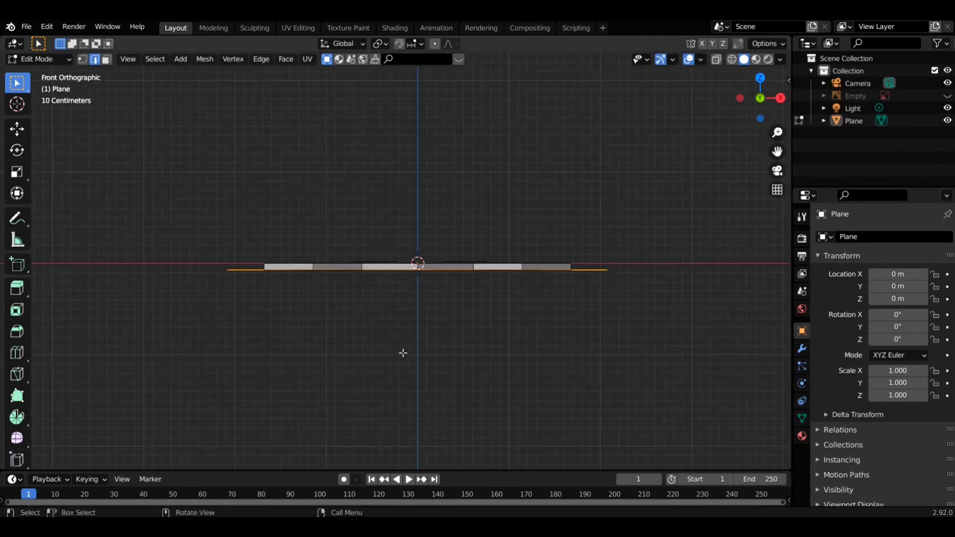
key(g)
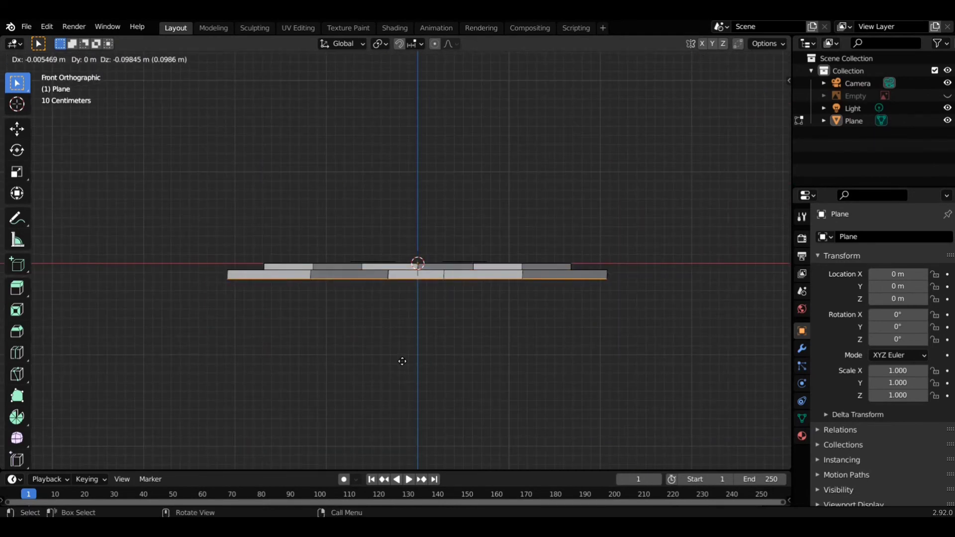
key(z)
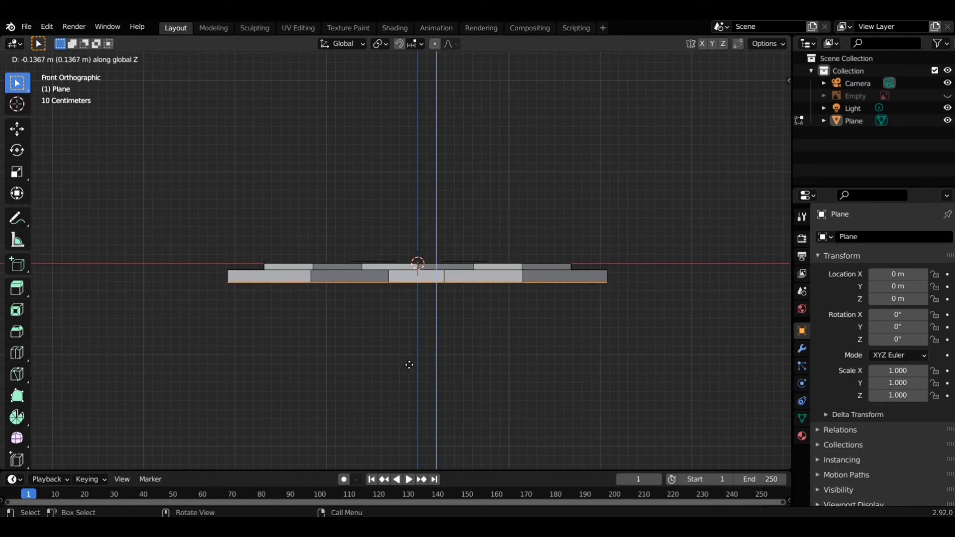
click(409, 366)
middle_drag(409, 366, 470, 391)
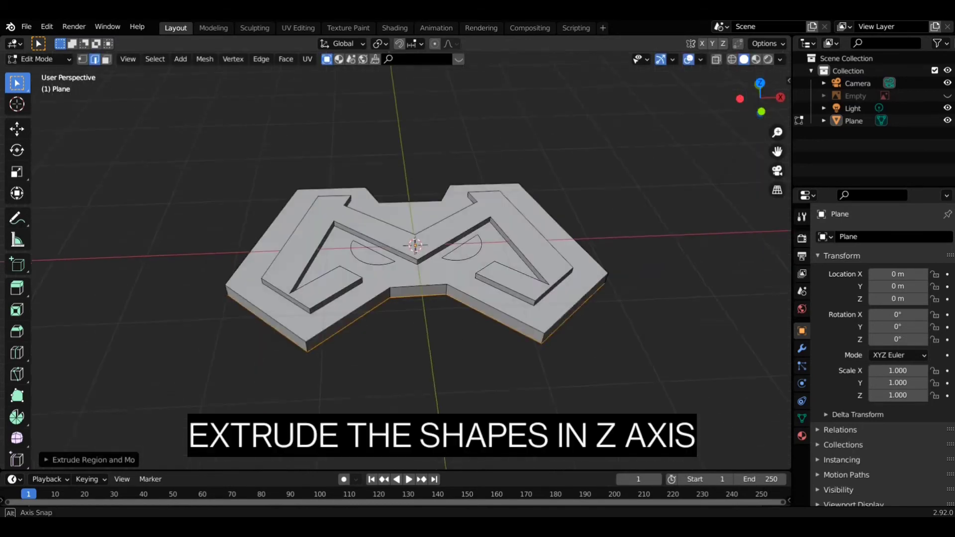
In face select mode and top view, select both half-circle eye faces.
key(3)
key(KP_7)
click(364, 239)
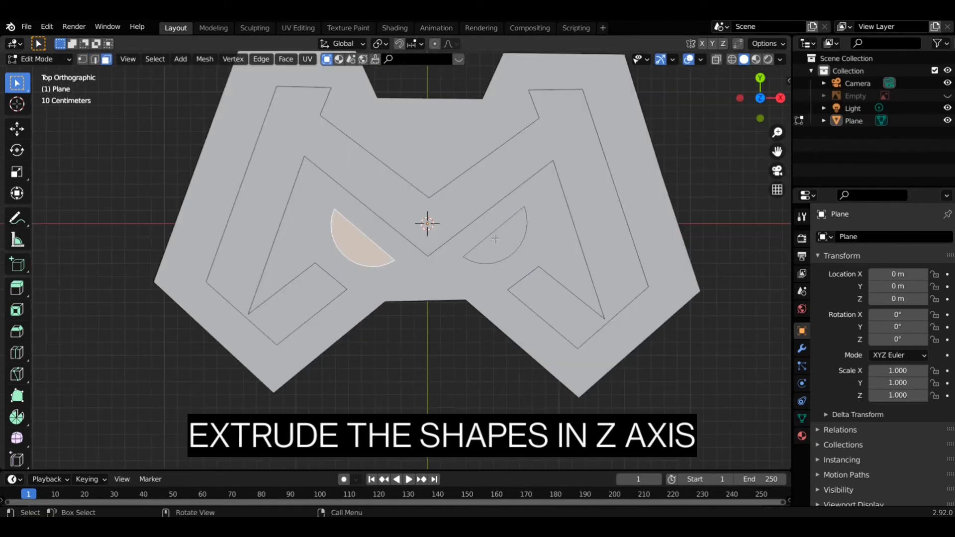
shift+click(515, 263)
Extrude the two eye faces along the Z axis to give them depth.
key(KP_1)
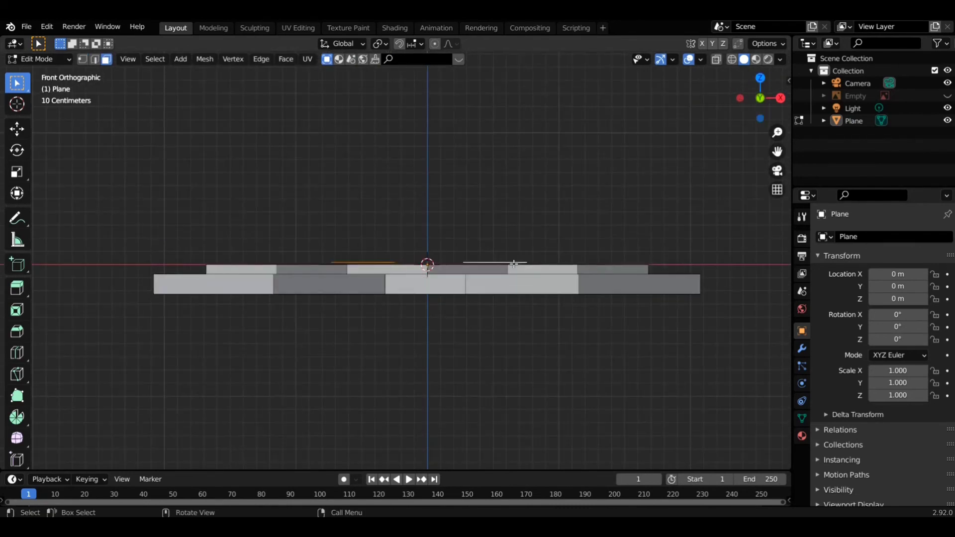
key(e)
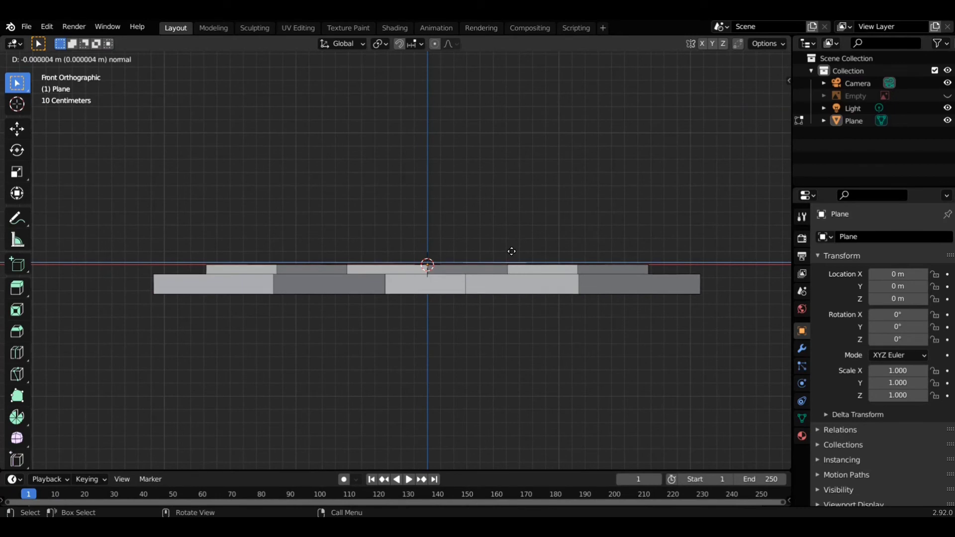
right_click(513, 254)
key(g)
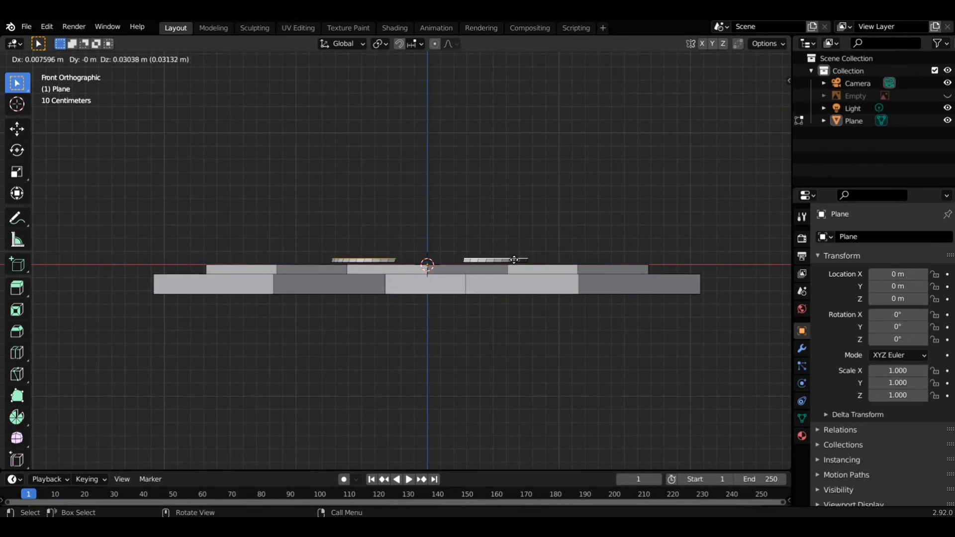
key(z)
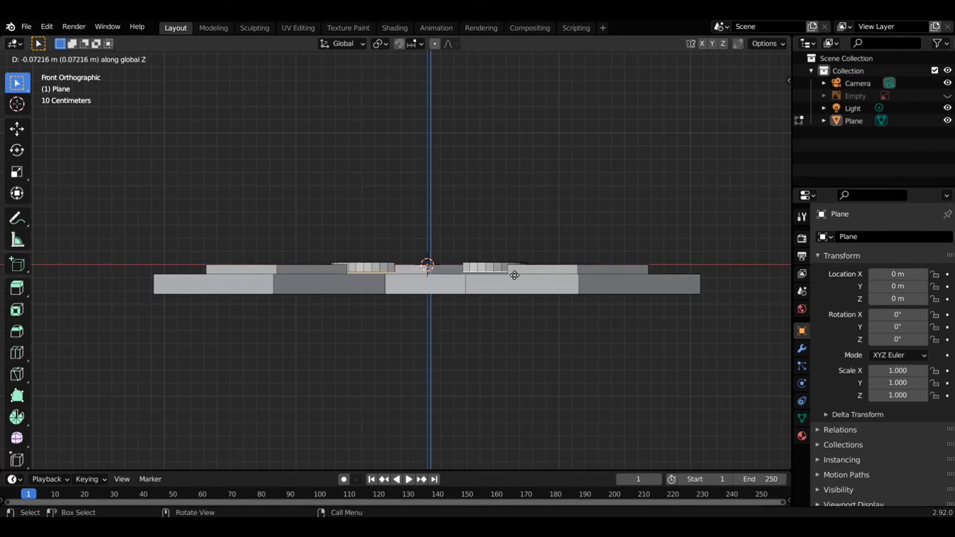
click(513, 276)
mouse_move(512, 276)
middle_down()
mouse_move(499, 330)
mouse_move(362, 289)
mouse_move(437, 279)
middle_up()
scroll(499, 330, up, 2)
scroll(500, 323, up, 2)
key(KP_7)
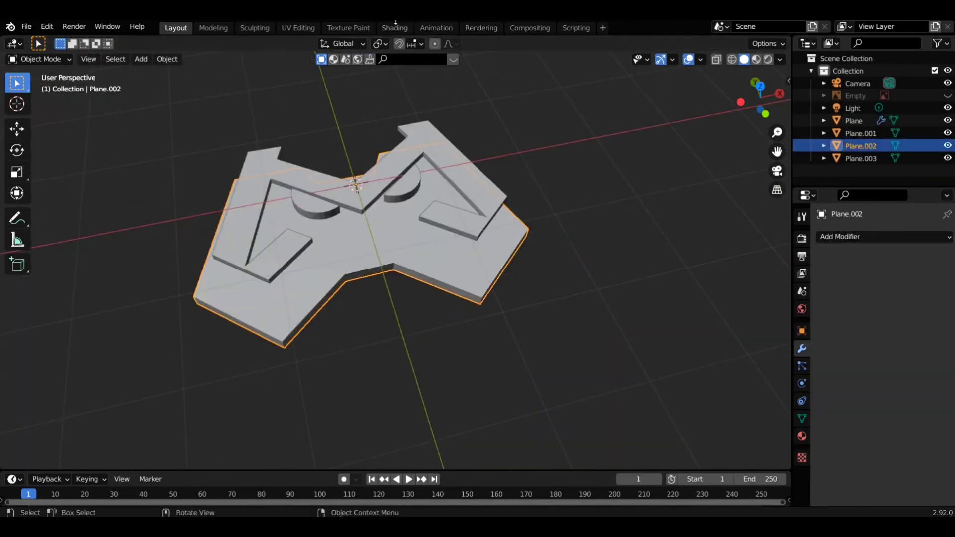
Add a new material to the base shape in the Shading workspace.
click(401, 28)
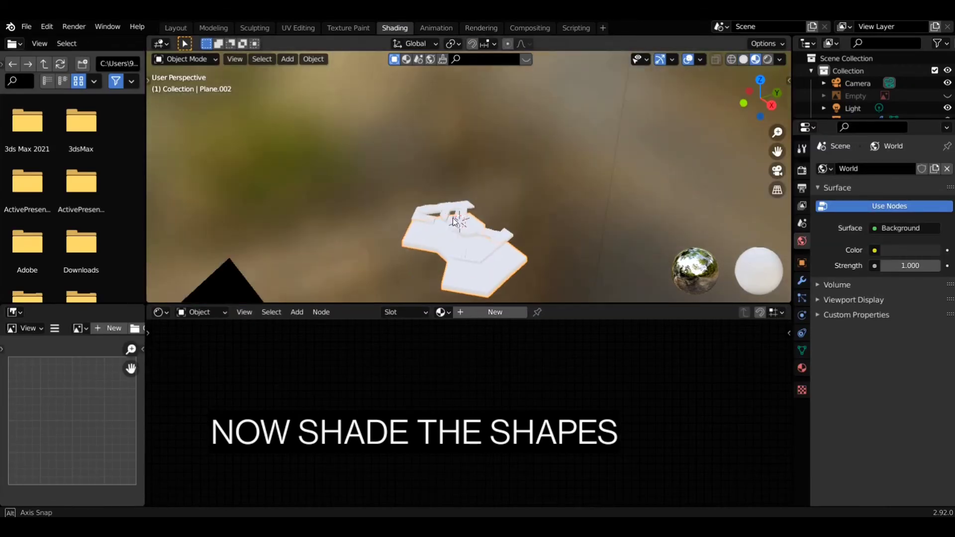
mouse_move(453, 218)
middle_down()
mouse_move(503, 233)
mouse_move(495, 260)
middle_up()
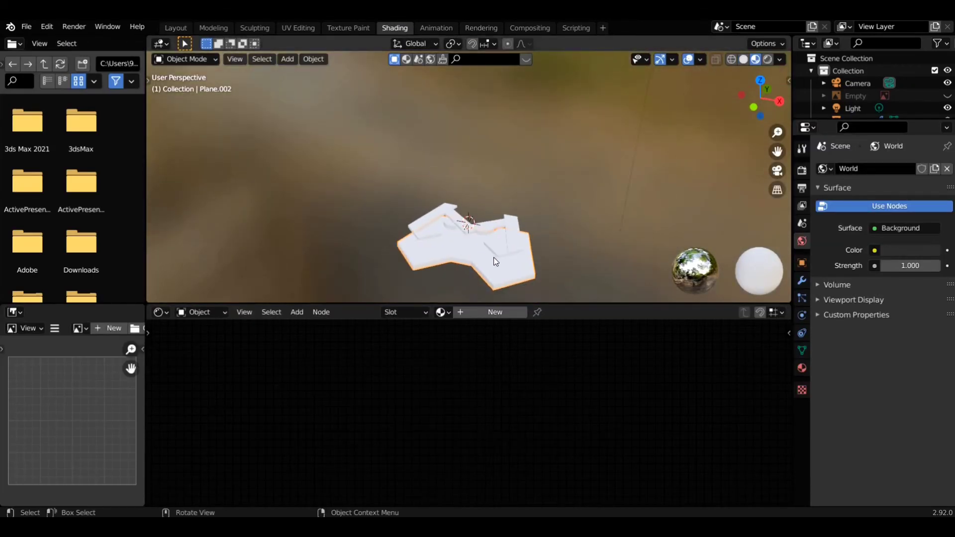
click(470, 314)
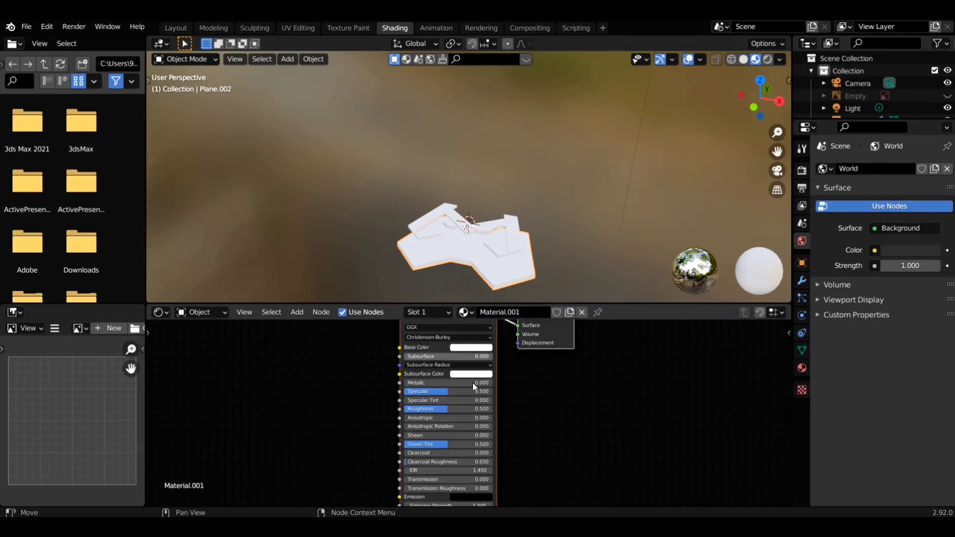
scroll(434, 371, down, 1)
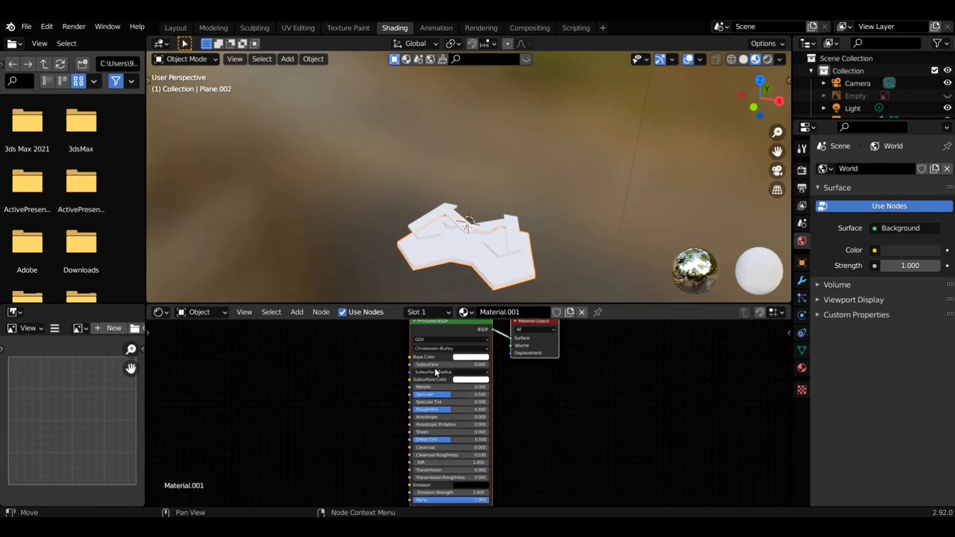
scroll(435, 369, down, 1)
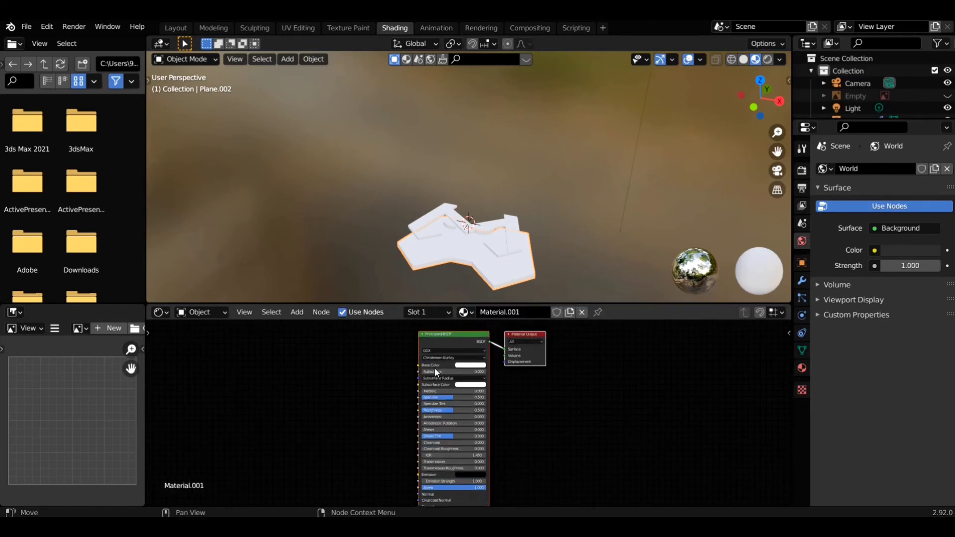
Change the base material's Surface shader from Principled BSDF to Emission.
click(803, 368)
scroll(909, 420, down, 2)
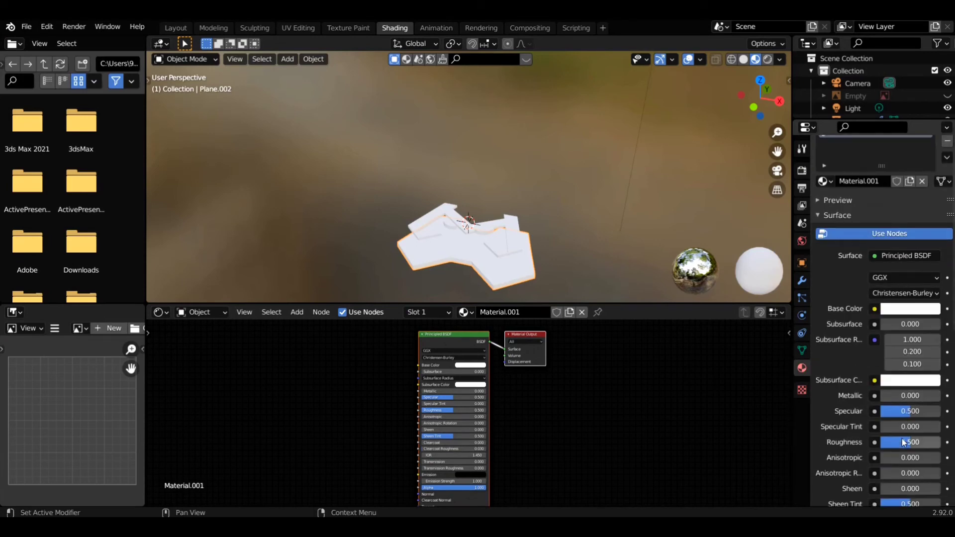
click(898, 310)
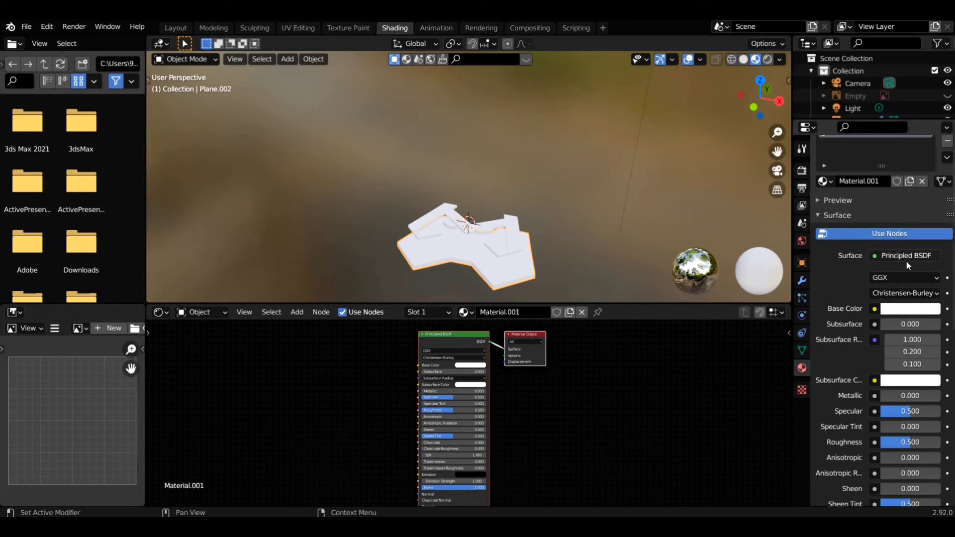
click(906, 256)
click(882, 256)
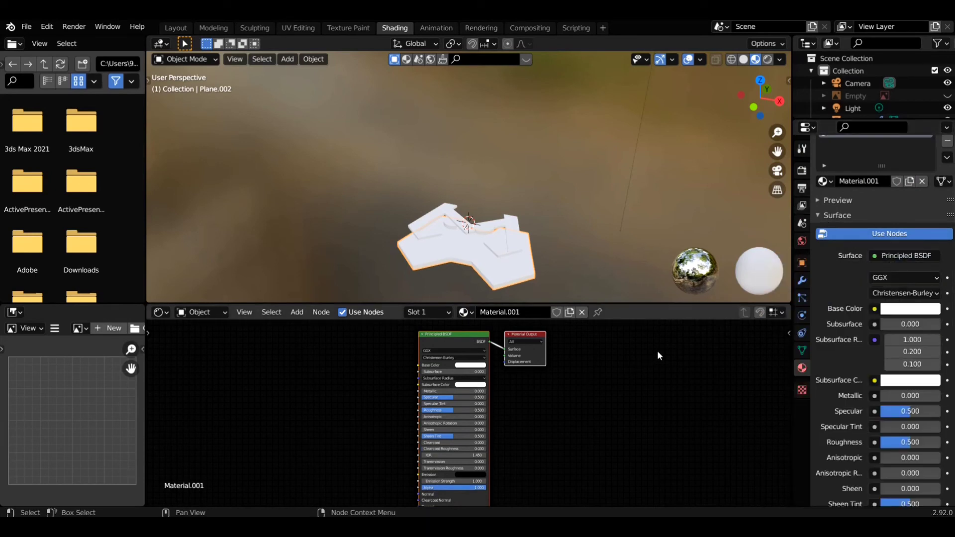
click(906, 256)
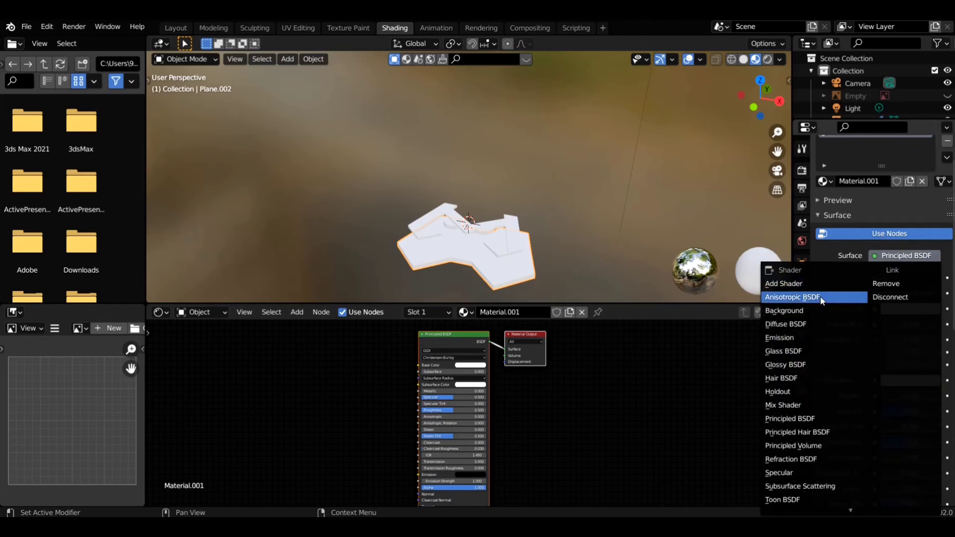
click(811, 338)
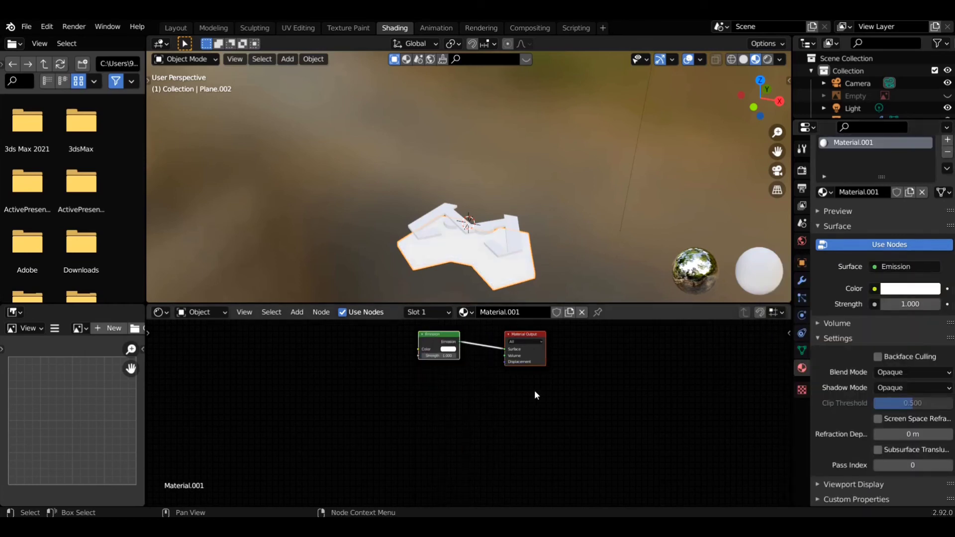
scroll(438, 356, up, 1)
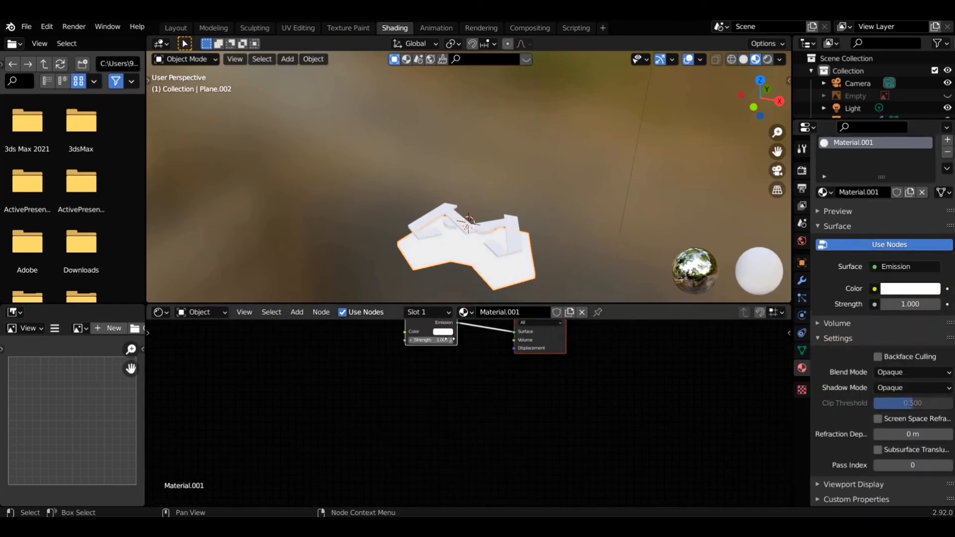
Create new materials for the M shape (Plane.001) and the eyes (Plane.003).
click(515, 247)
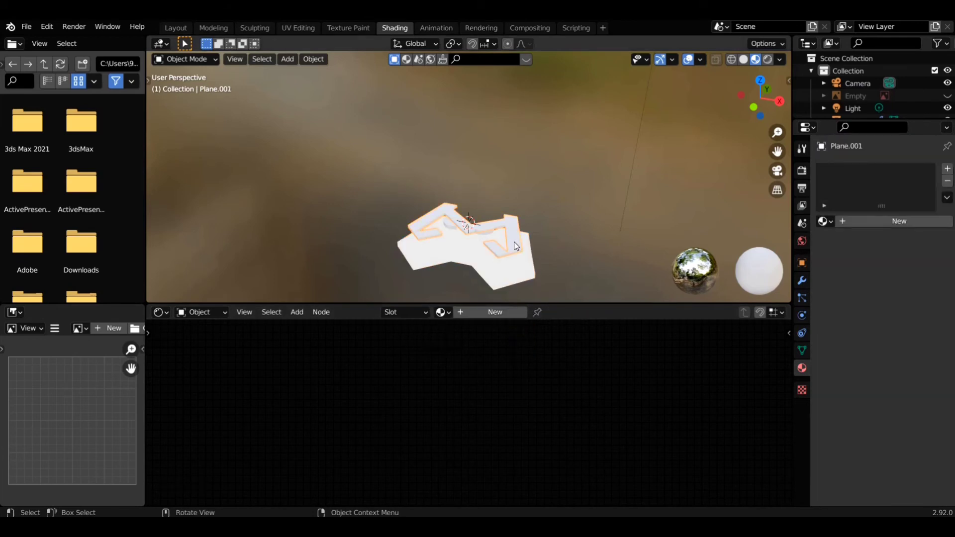
click(841, 222)
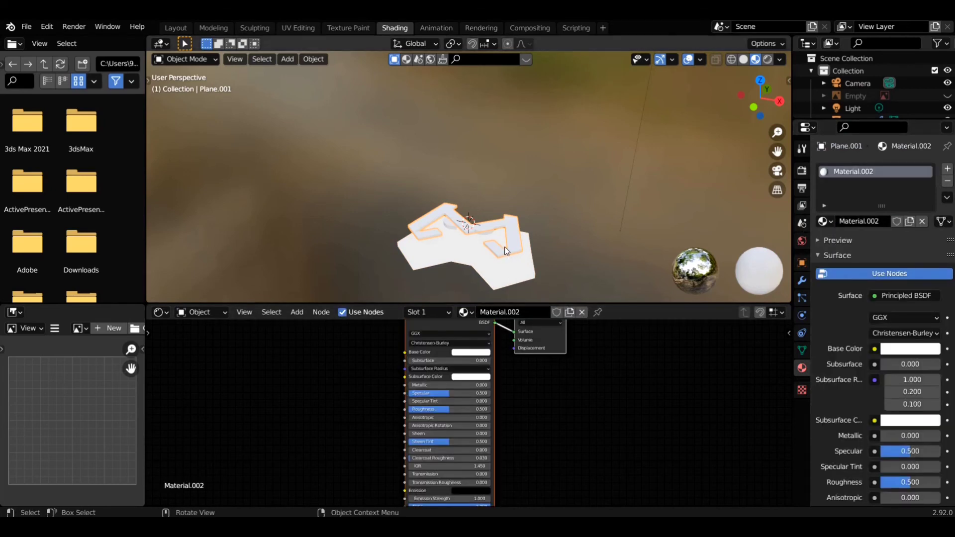
click(446, 226)
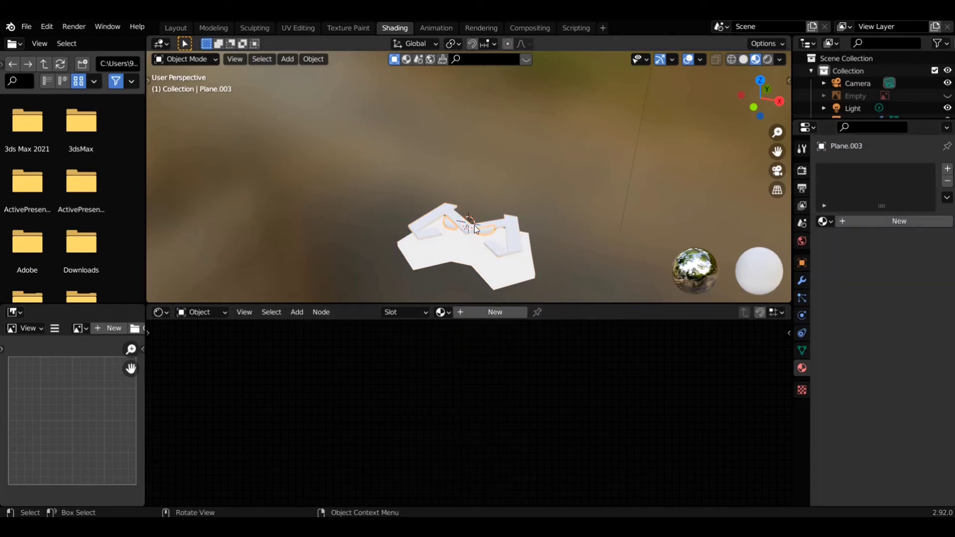
click(842, 224)
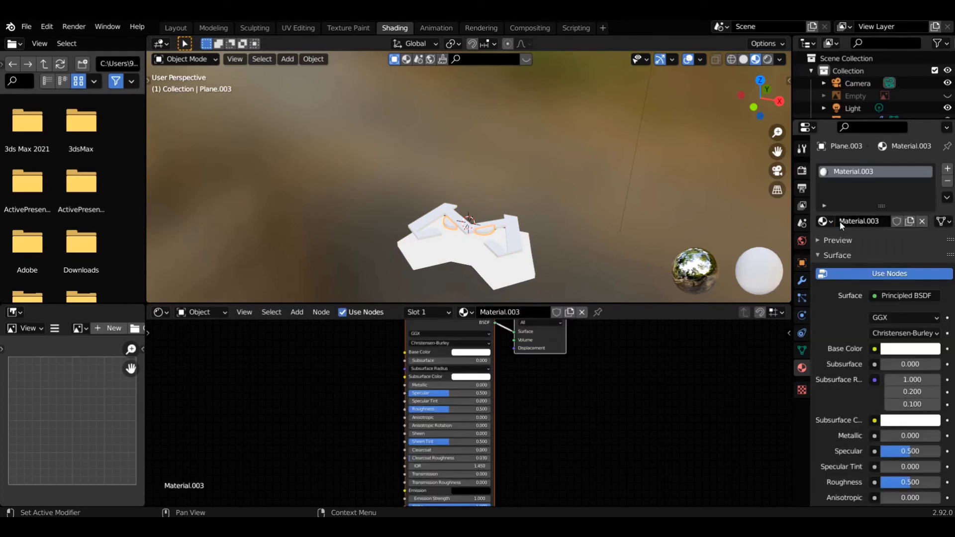
click(517, 241)
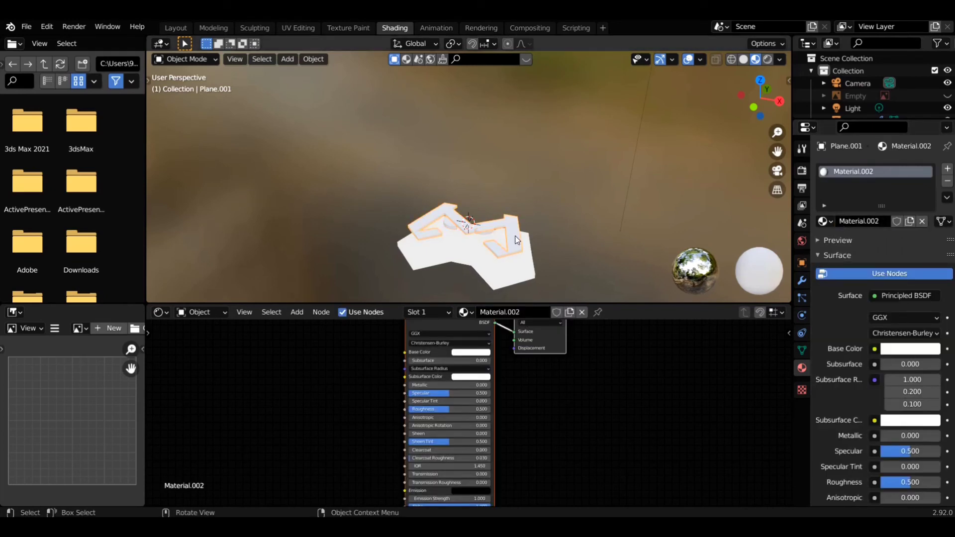
click(948, 96)
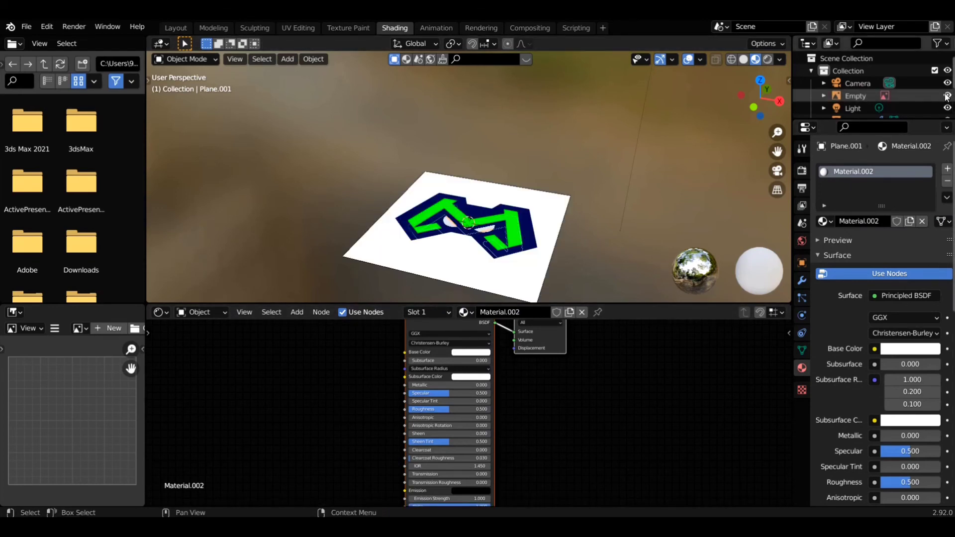
click(948, 96)
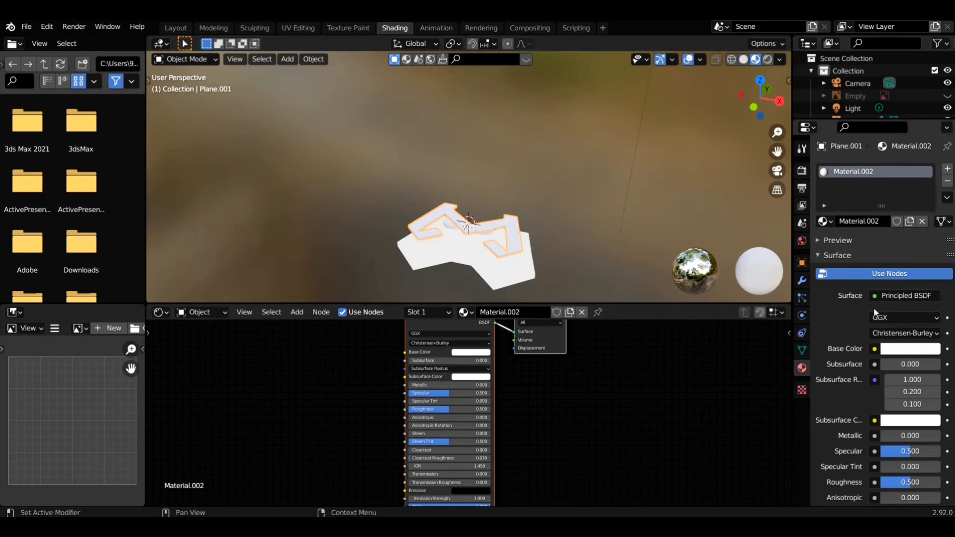
Switch the Surface shader of both the M and the eyes to Emission.
click(893, 296)
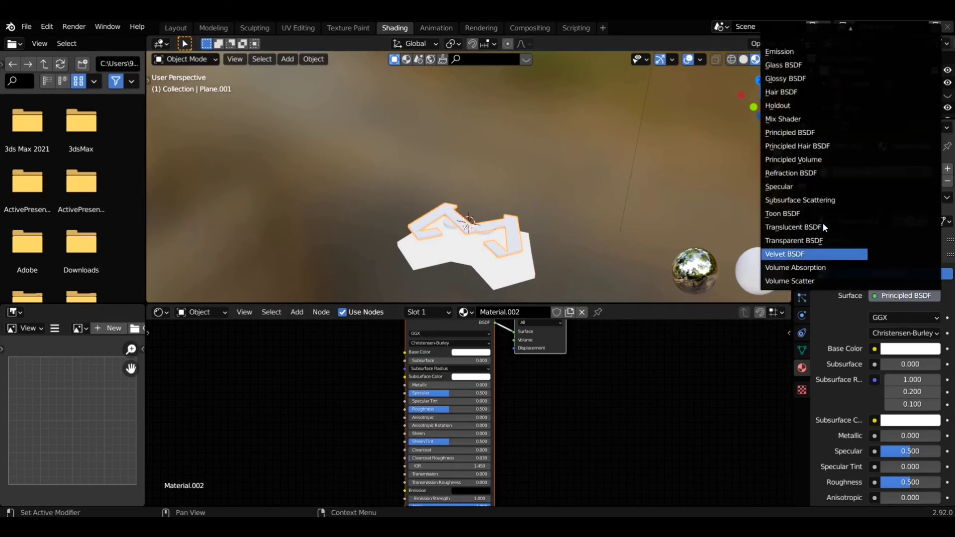
click(786, 51)
click(447, 222)
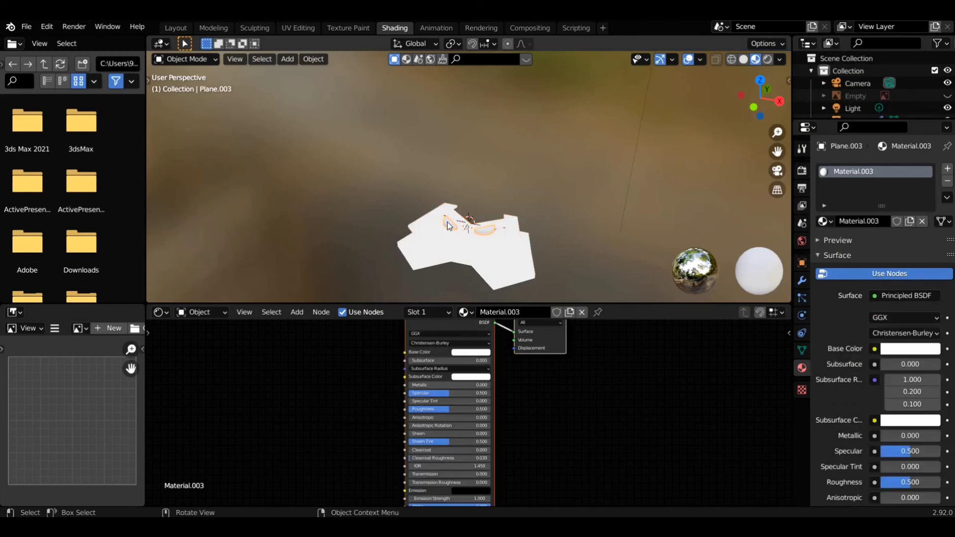
click(904, 296)
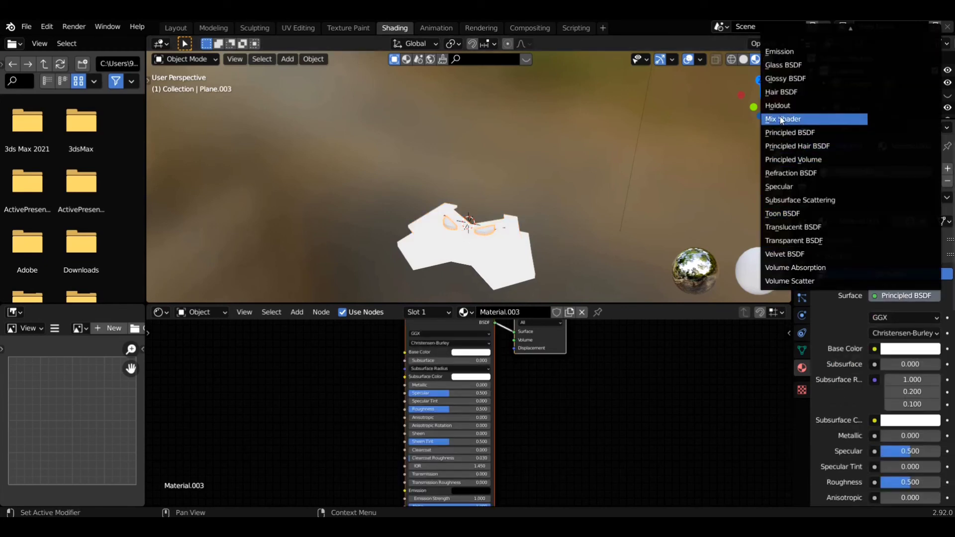
click(787, 53)
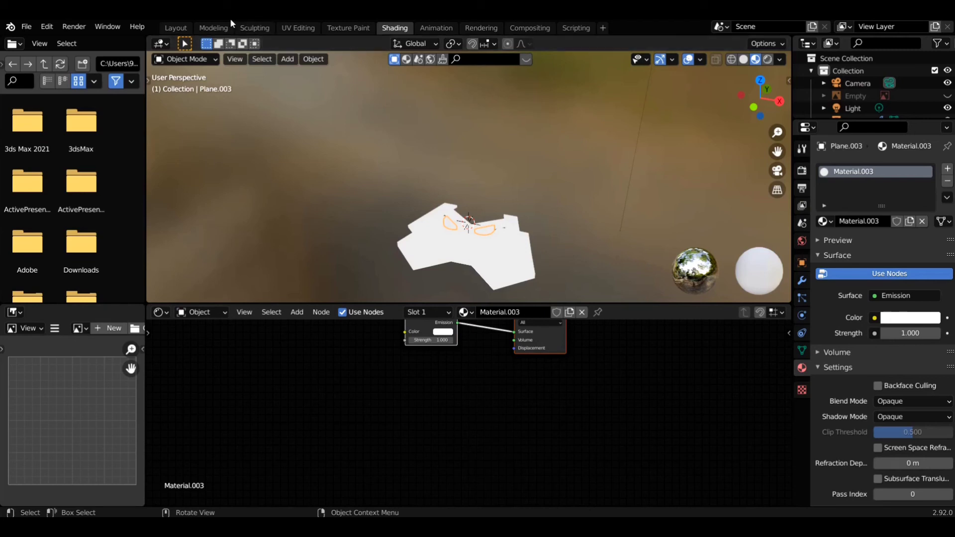
In Layout and front view, move the M piece down along Z onto the base.
click(177, 29)
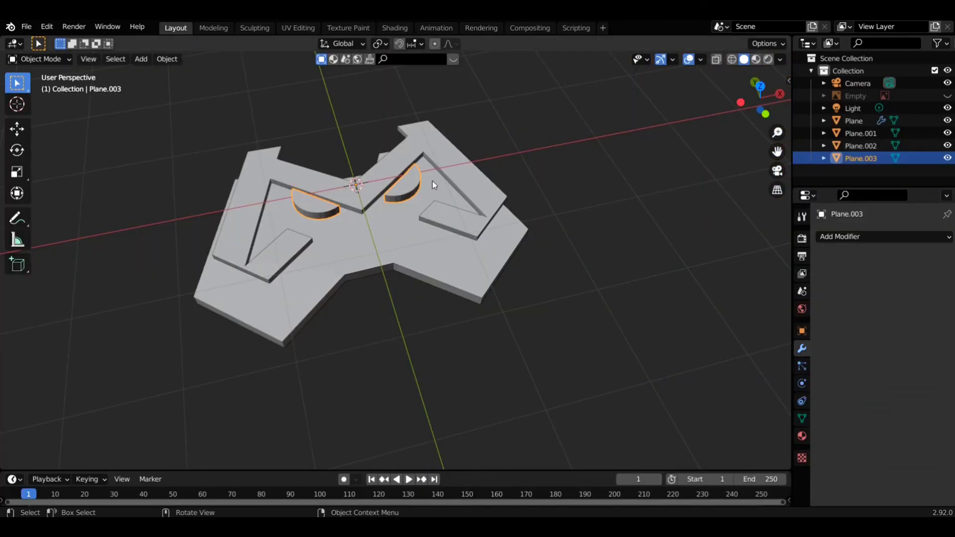
mouse_move(432, 181)
middle_down()
mouse_move(414, 150)
mouse_move(343, 198)
middle_up()
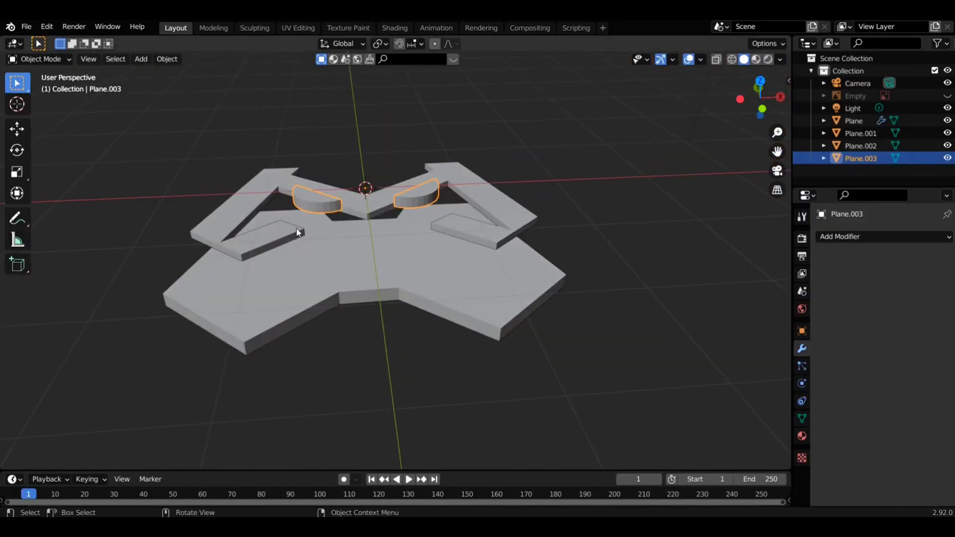
key(KP_1)
click(264, 250)
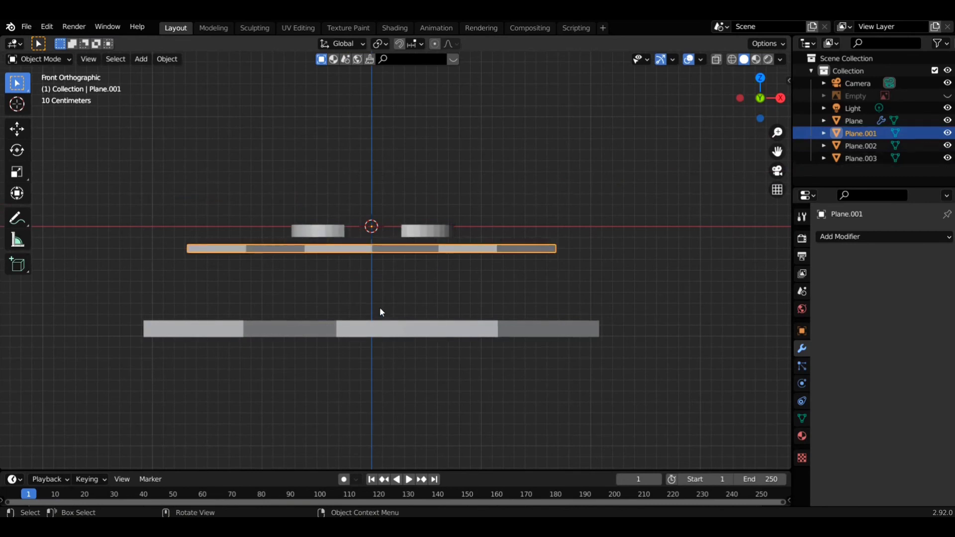
key(g)
key(z)
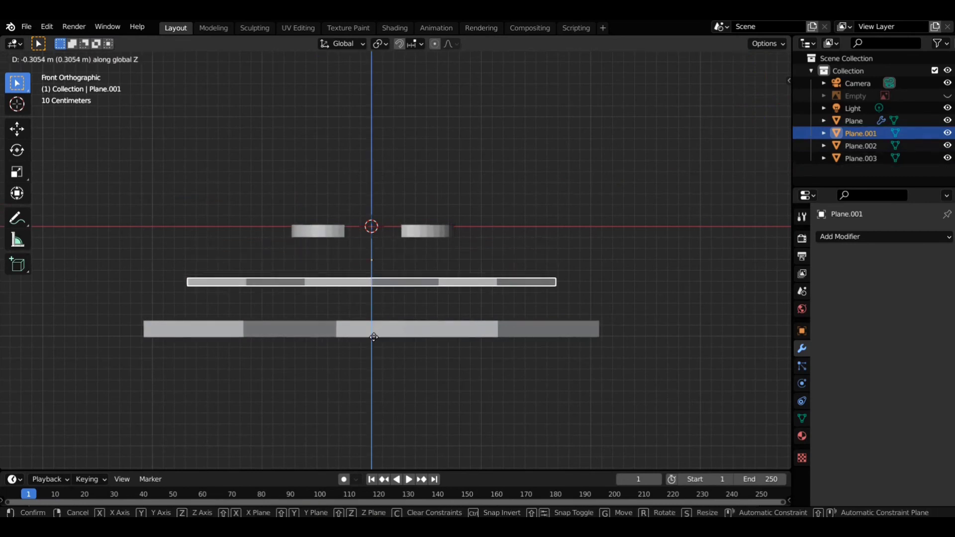
click(372, 366)
Move both eye pieces down along Z onto the base.
click(299, 238)
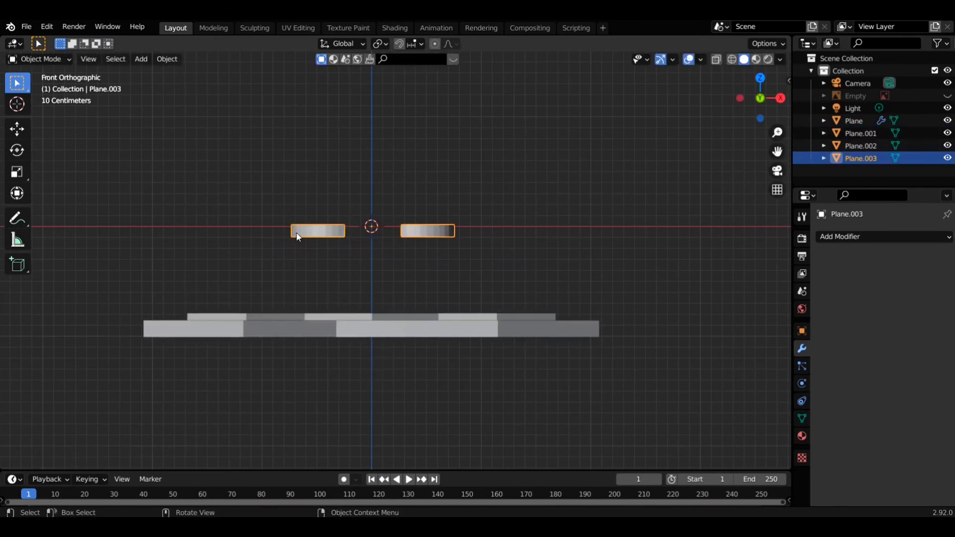
key(g)
key(z)
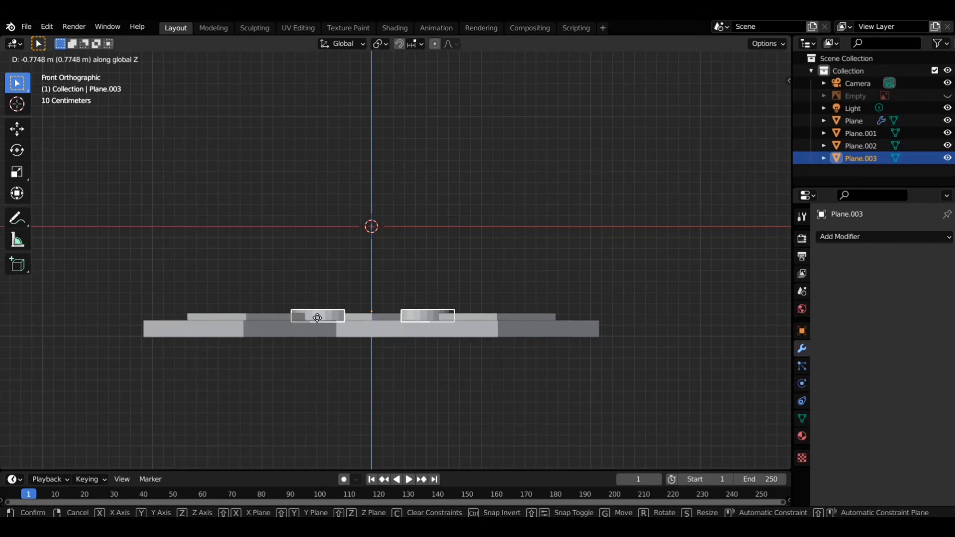
click(317, 318)
mouse_move(316, 319)
middle_down()
mouse_move(357, 314)
mouse_move(350, 333)
middle_up()
click(351, 333)
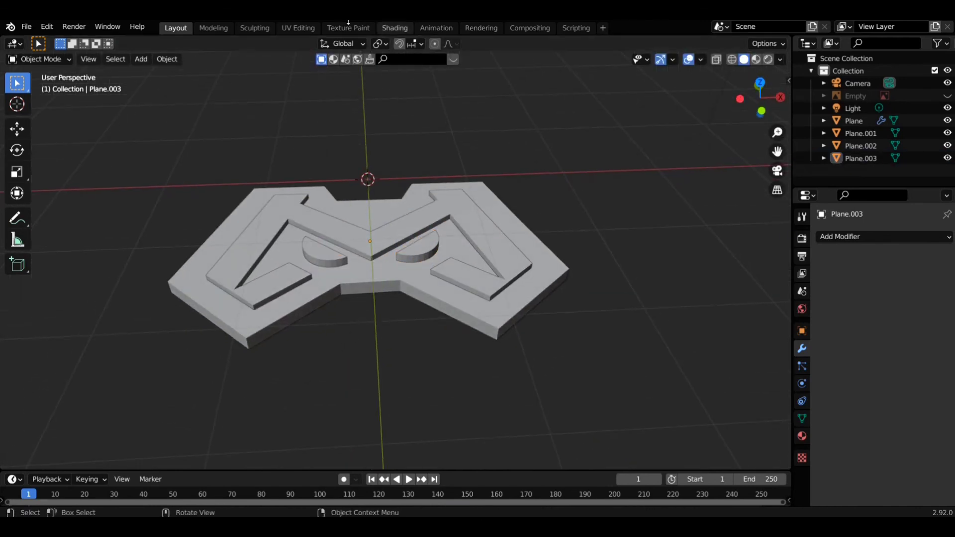
Centre the logo in top view and return to the Shading workspace.
key(KP_7)
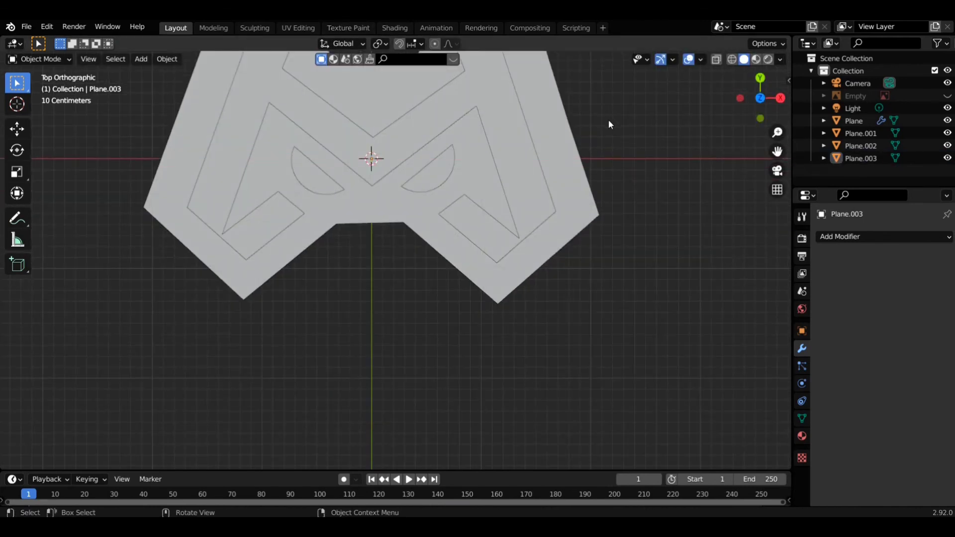
scroll(562, 140, down, 2)
scroll(562, 139, down, 3)
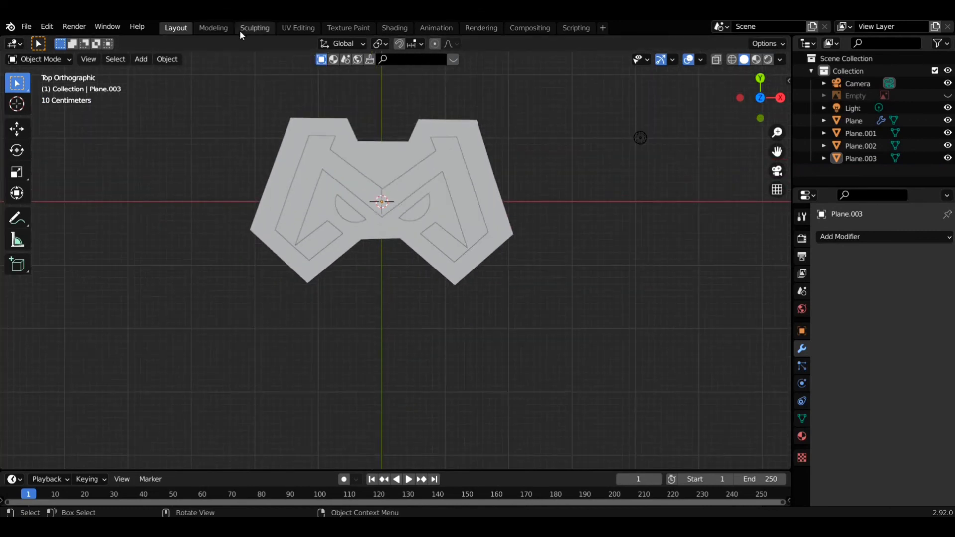
drag(777, 152, 766, 227)
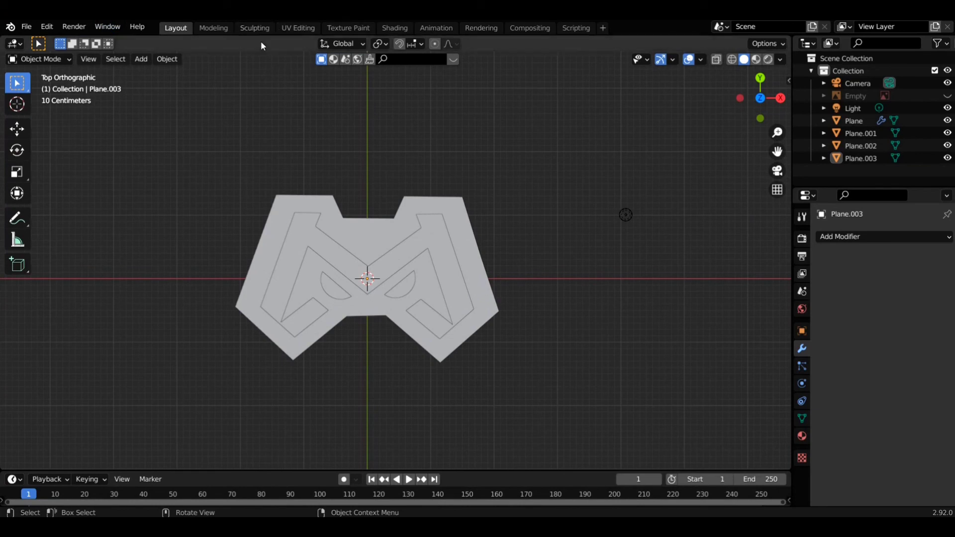
click(386, 28)
middle_drag(532, 231, 512, 268)
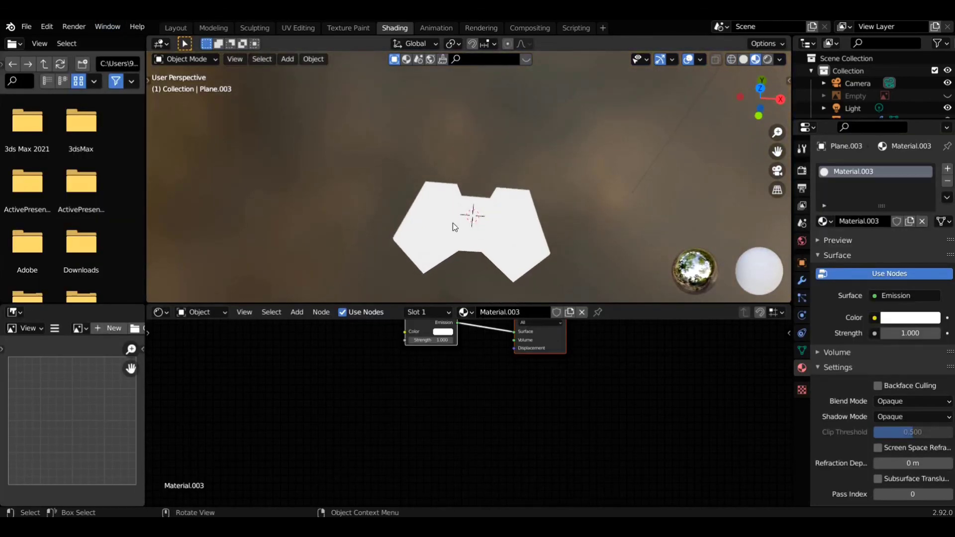
Set the M's Emission colour to green.
click(435, 205)
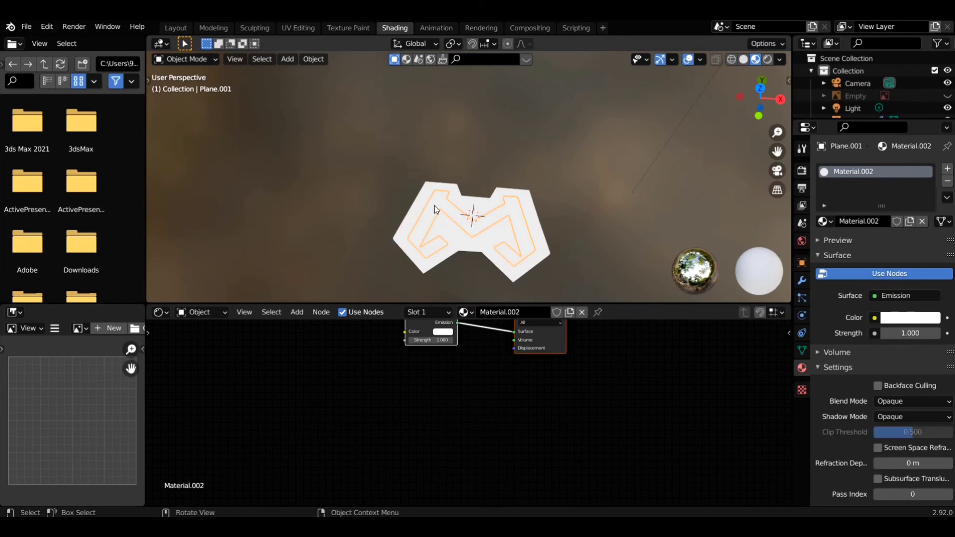
click(445, 332)
drag(444, 237, 440, 234)
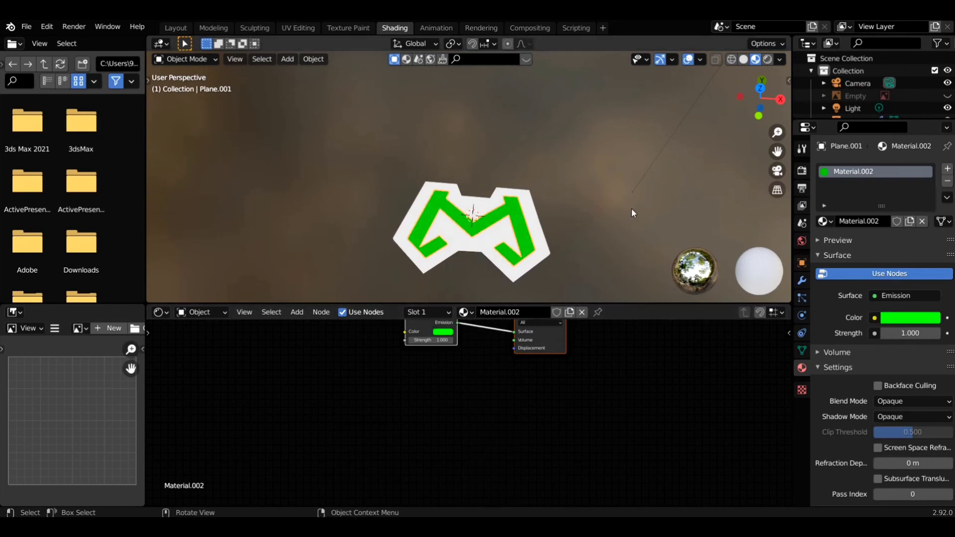
scroll(580, 227, up, 2)
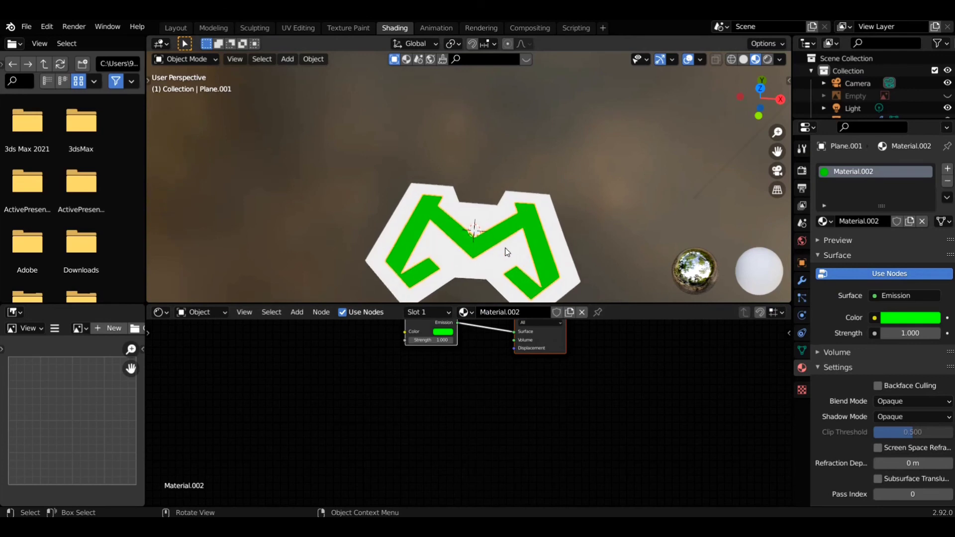
Set the base shape's Emission colour to blue.
click(508, 251)
click(561, 241)
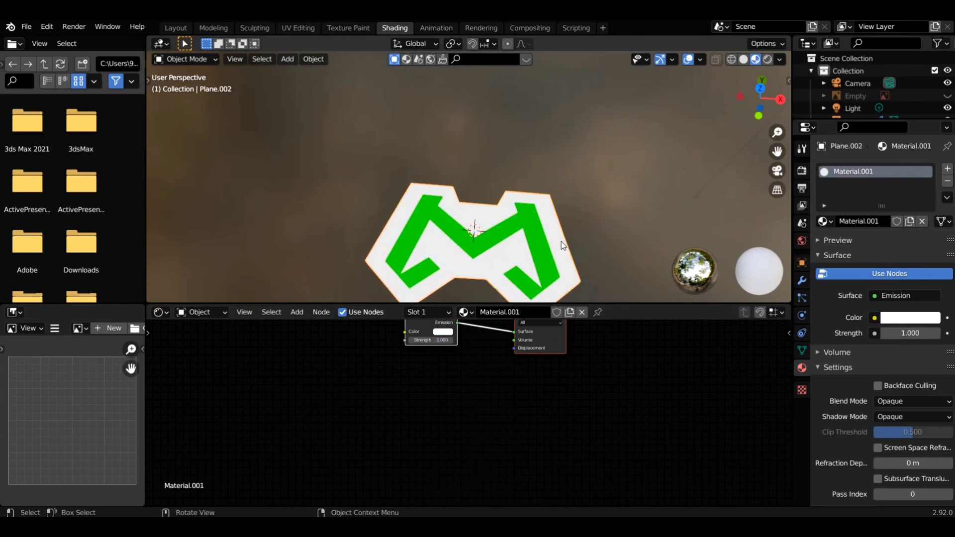
click(443, 332)
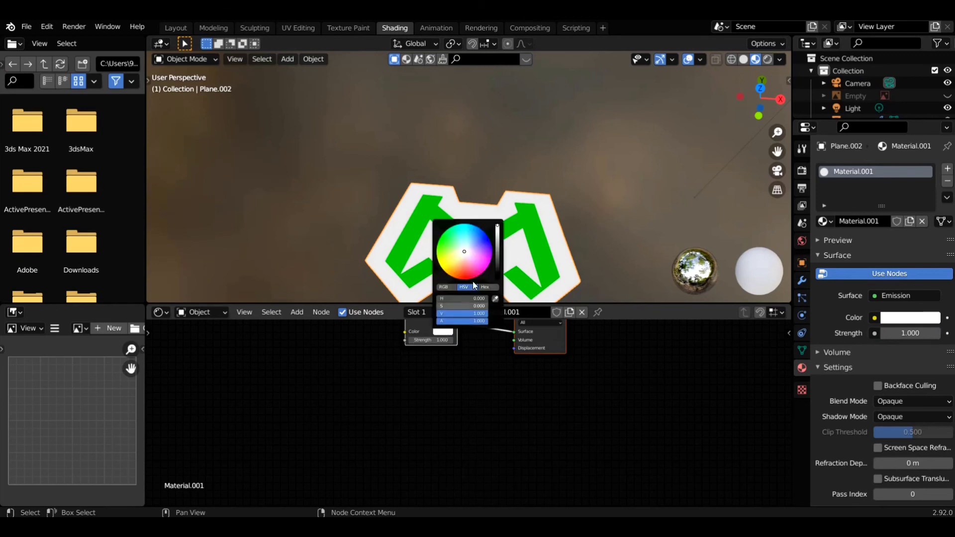
mouse_move(466, 252)
mouse_down()
mouse_move(492, 240)
mouse_move(501, 250)
mouse_up()
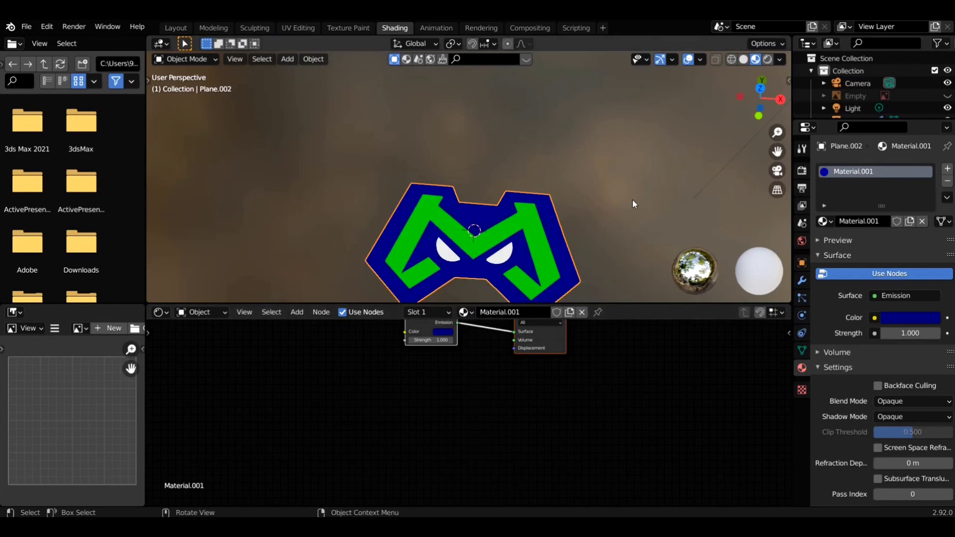
Inspect the finished blue, green and white logo in Top Orthographic view, zoomed to fit.
key(KP_7)
scroll(576, 218, up, 2)
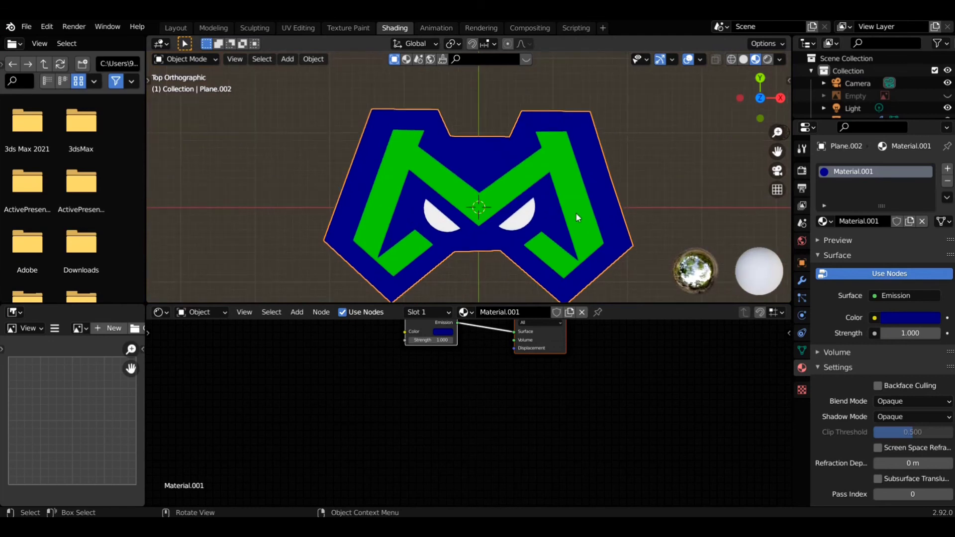
scroll(577, 216, up, 3)
scroll(575, 212, down, 3)
scroll(575, 212, down, 2)
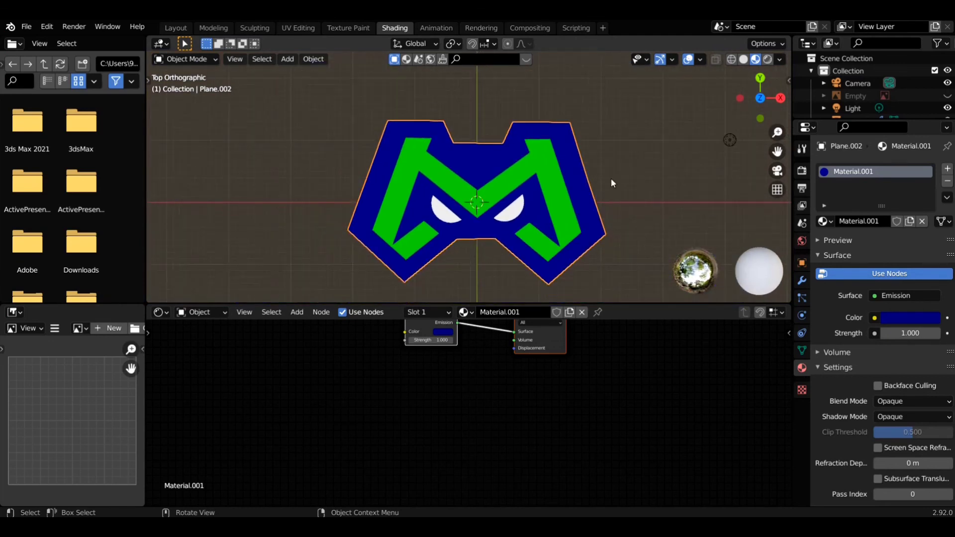
click(637, 155)
middle_drag(602, 202, 566, 157)
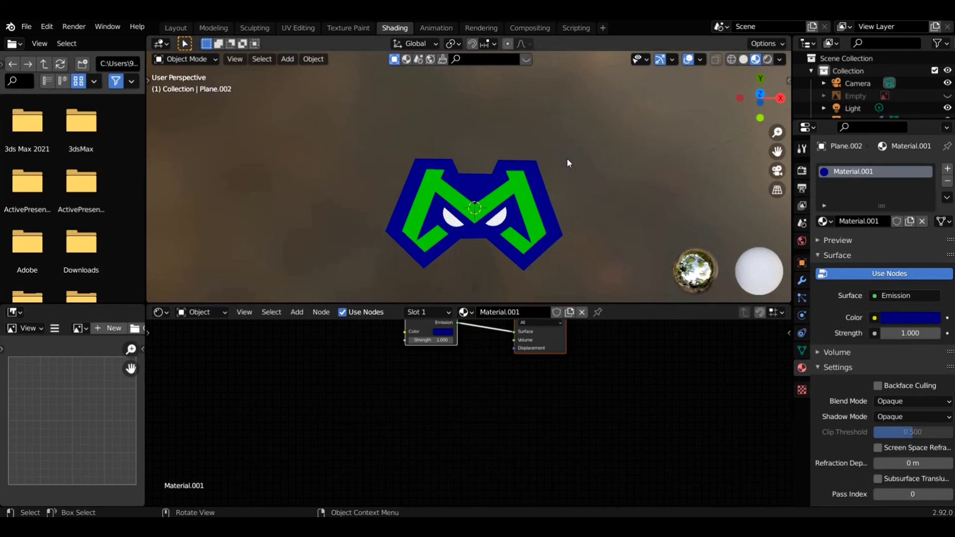
key(KP_7)
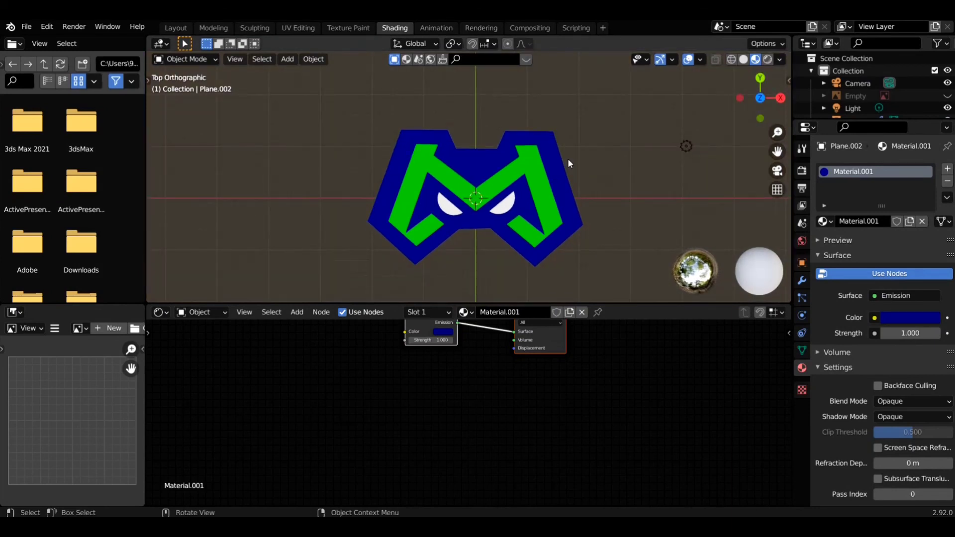
scroll(568, 159, down, 2)
scroll(568, 164, down, 2)
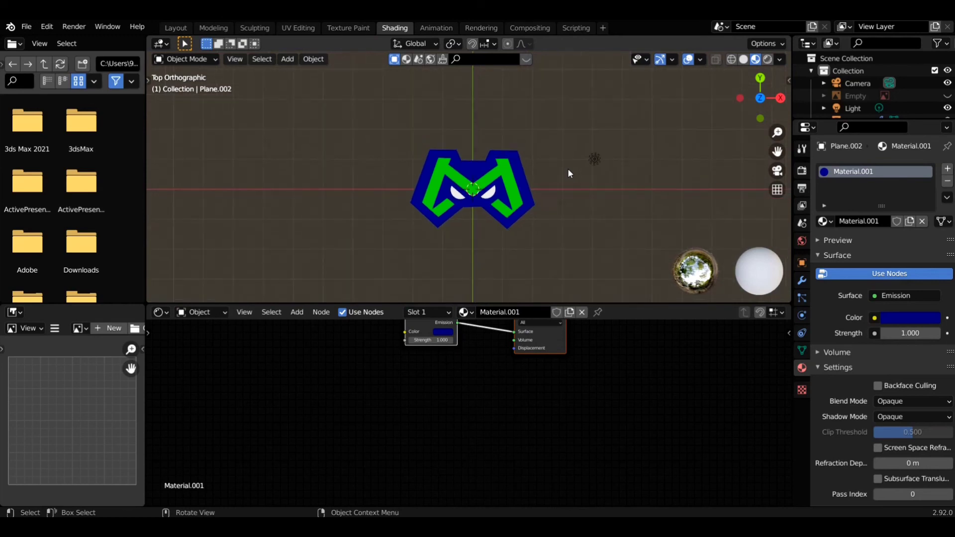
scroll(569, 169, up, 4)
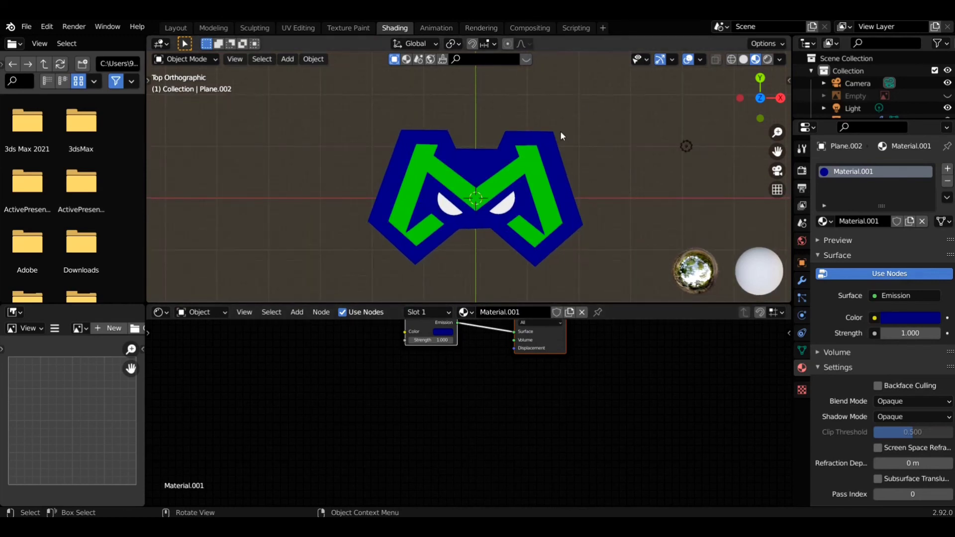
scroll(524, 176, down, 1)
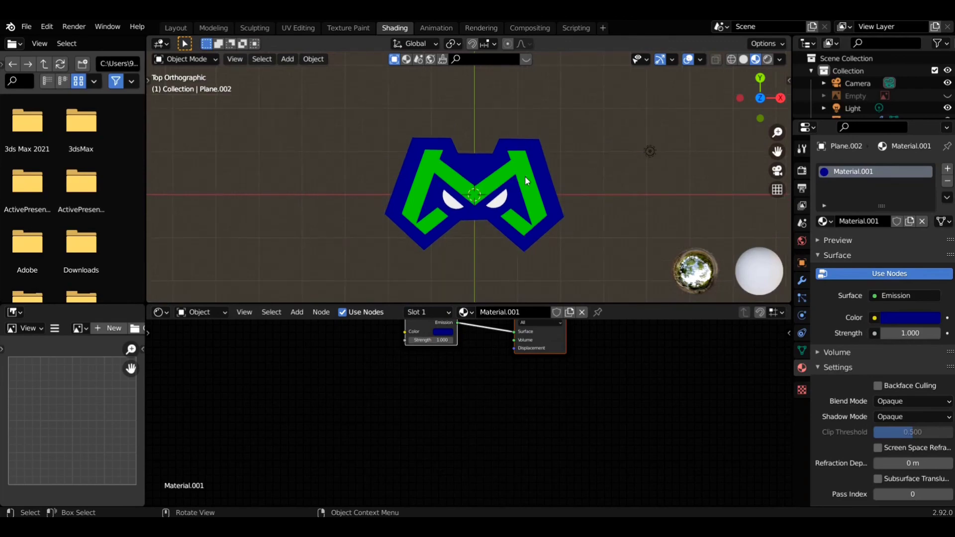